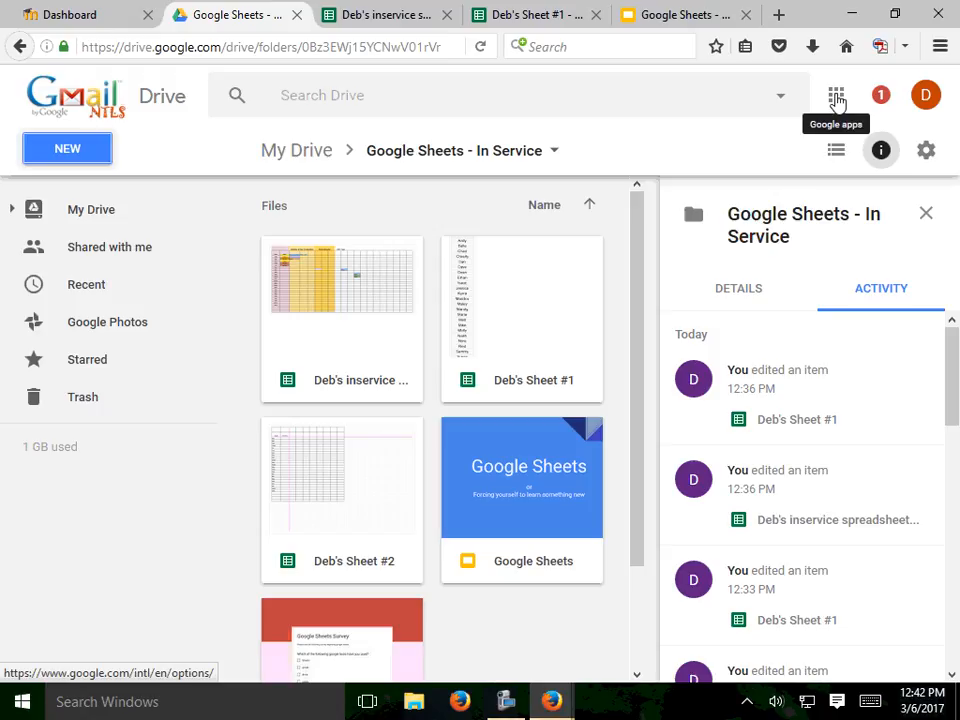
Open the Google Sheets template gallery from Drive, examine its Education, Personal and Work templates, and close it
left_click(837, 98)
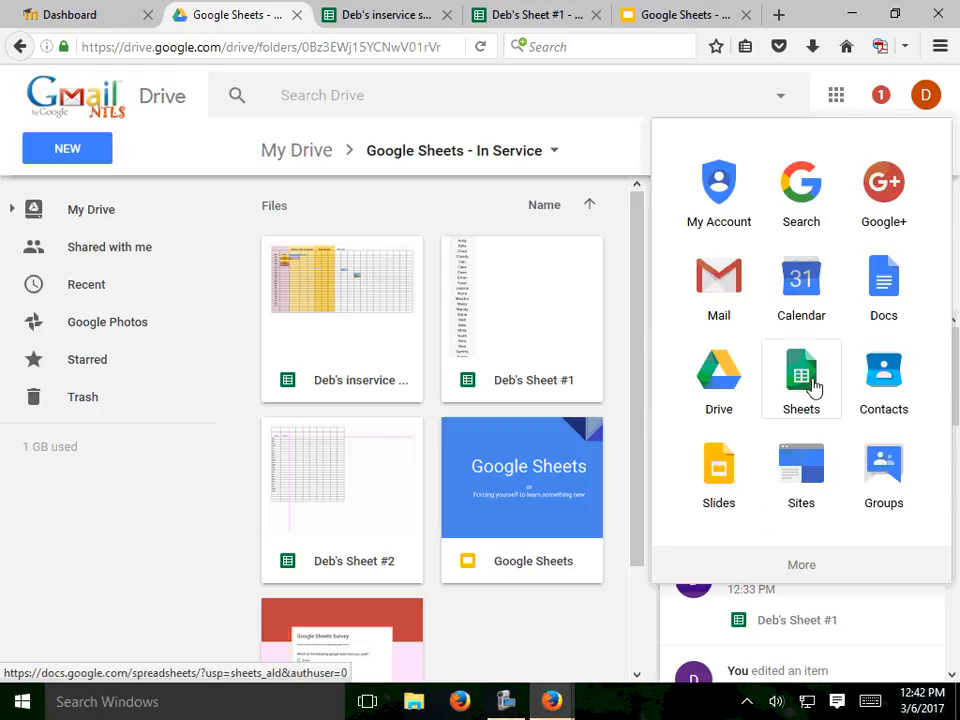
left_click(801, 376)
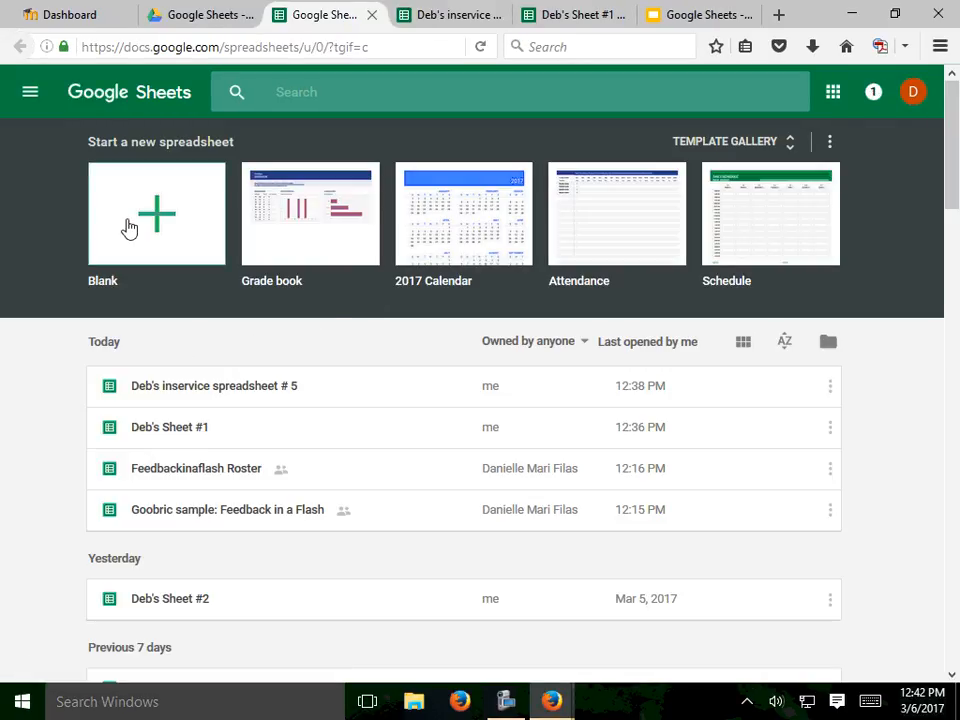
left_click(791, 143)
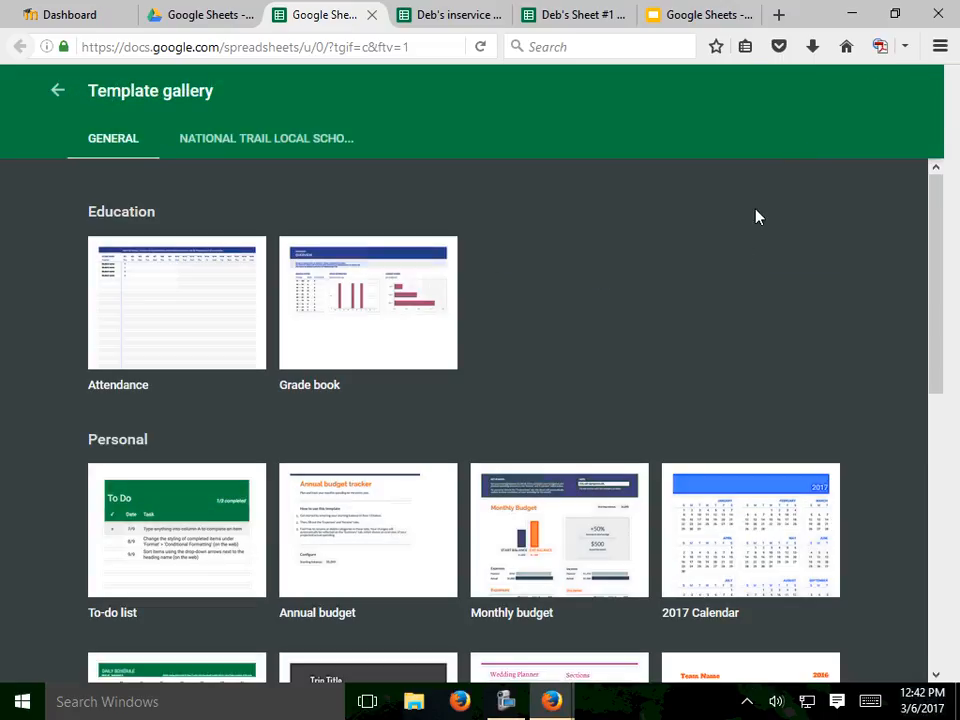
scroll(736, 299, "down", 4)
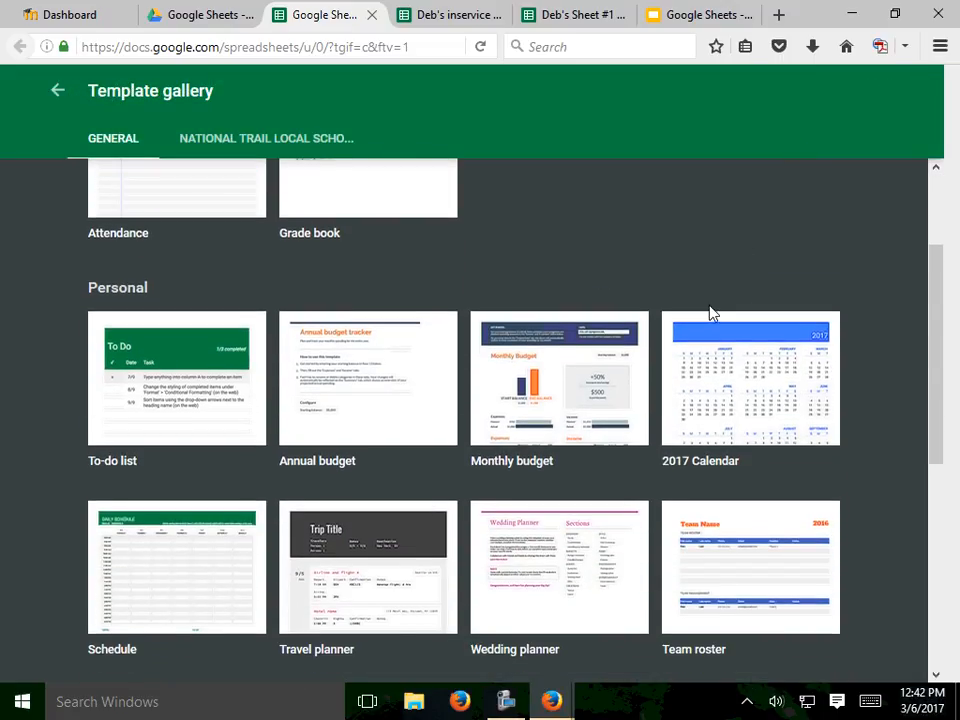
scroll(546, 572, "down", 5)
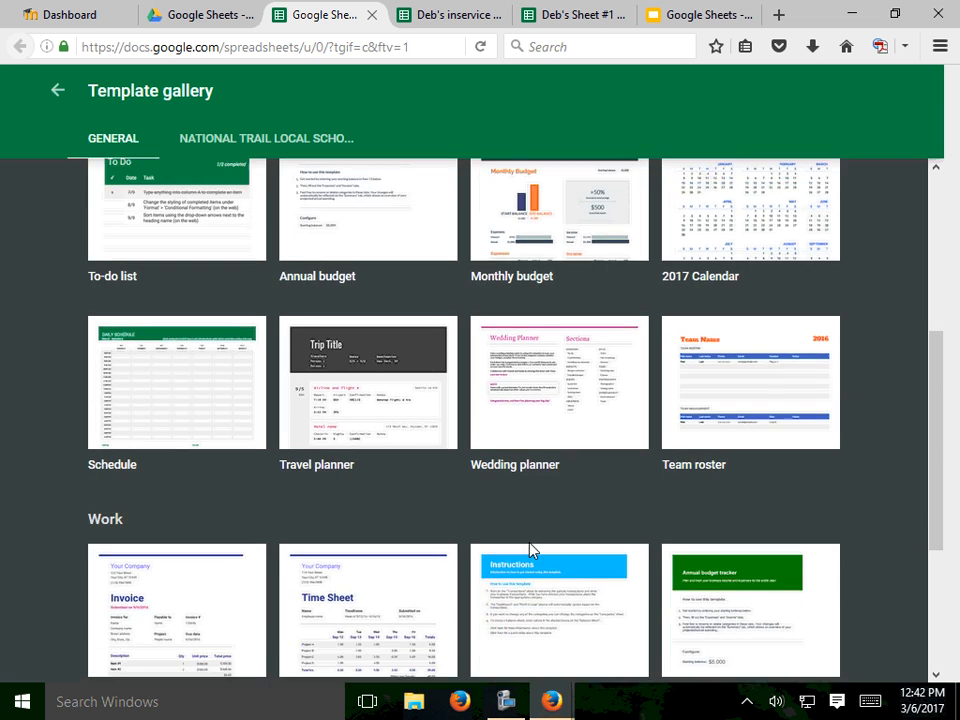
scroll(520, 554, "down", 3)
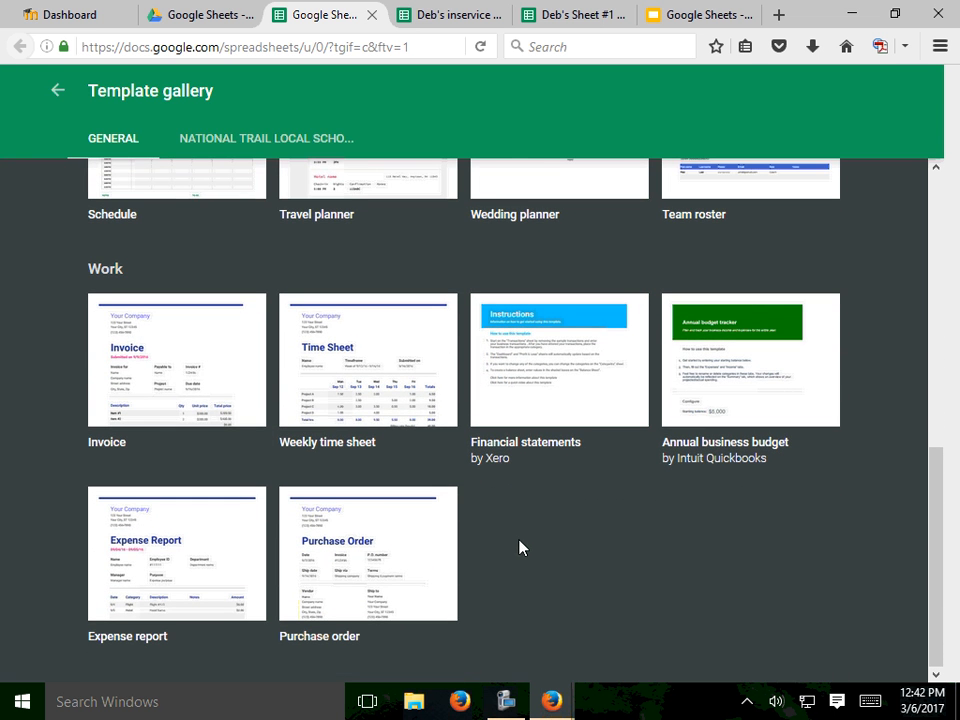
scroll(313, 483, "up", 4)
scroll(300, 480, "up", 5)
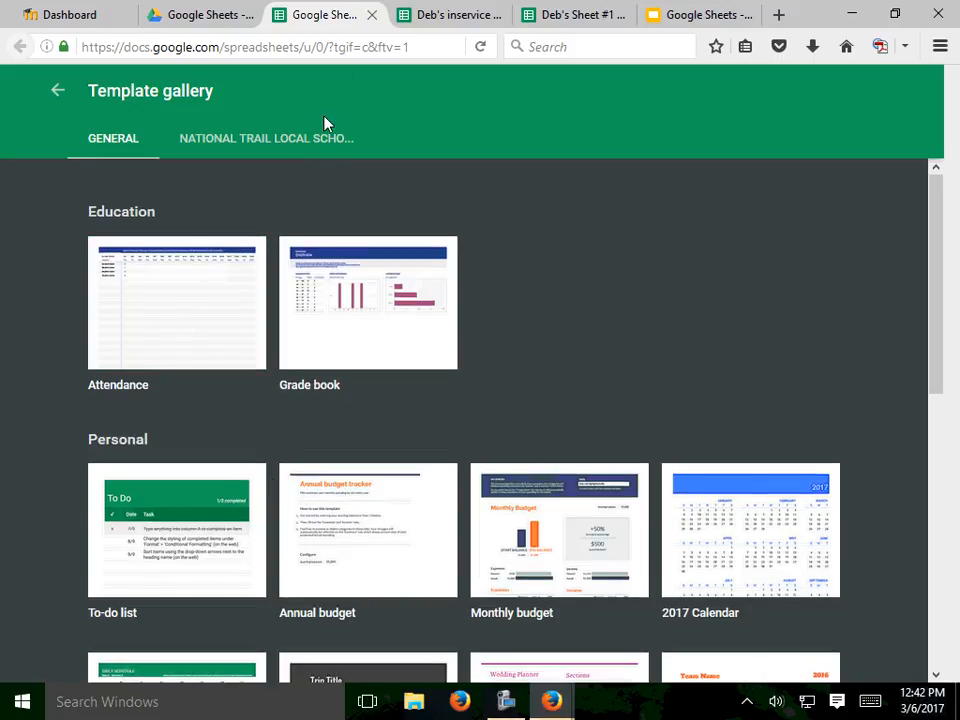
left_click(372, 16)
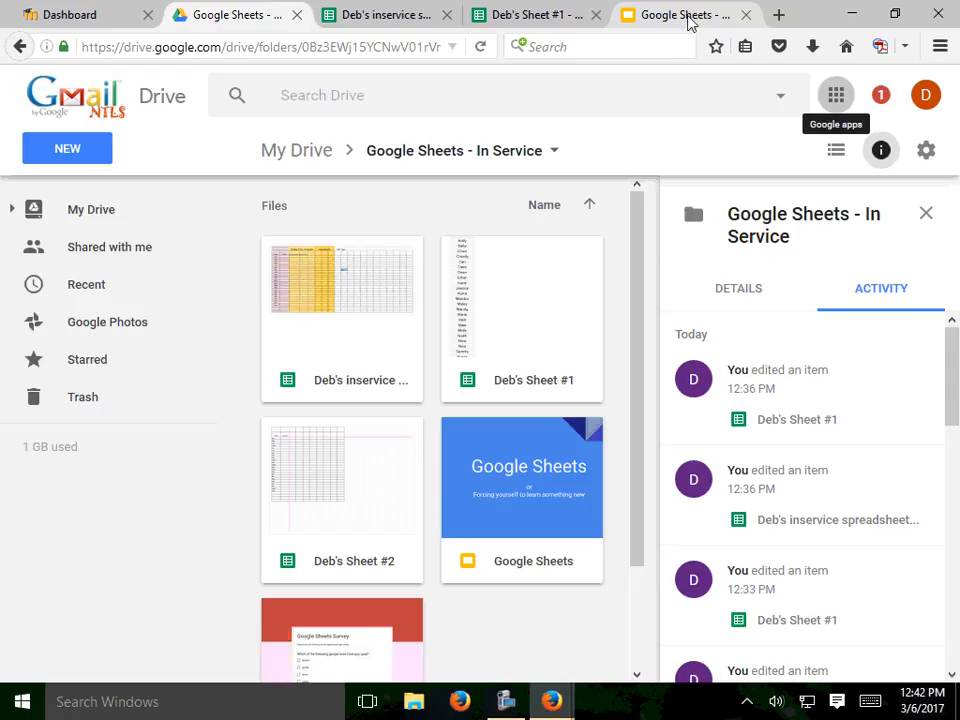
Switch to the running Google Sheets slideshow and advance from "Finding Google Sheets" to the "Setting Up A Simple Sheet" slide
left_click(688, 20)
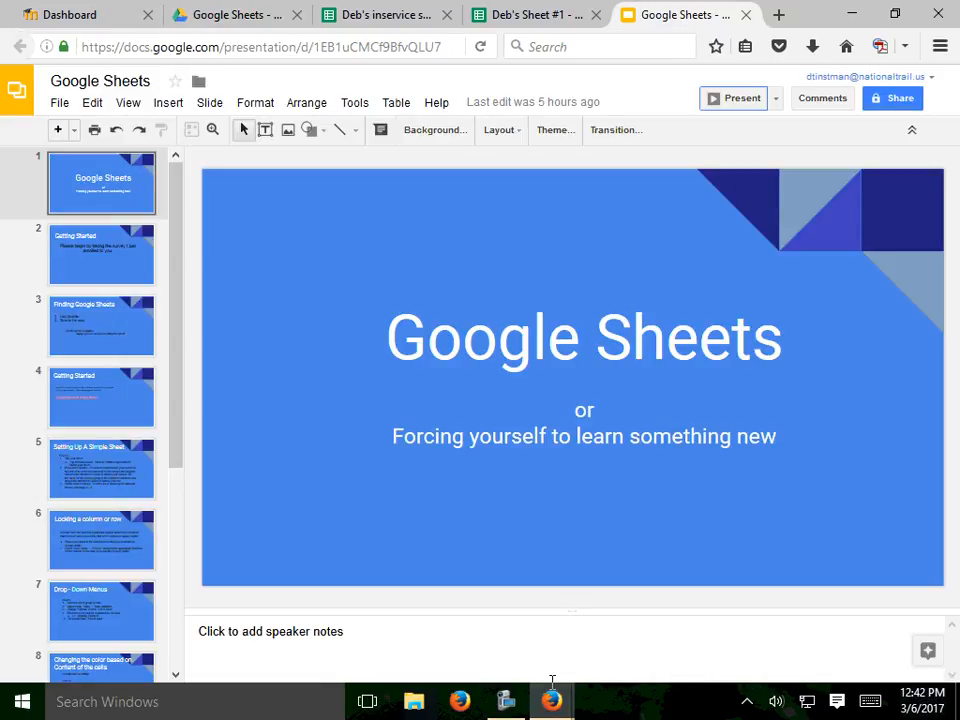
mouse_move(551, 701)
left_click(621, 640)
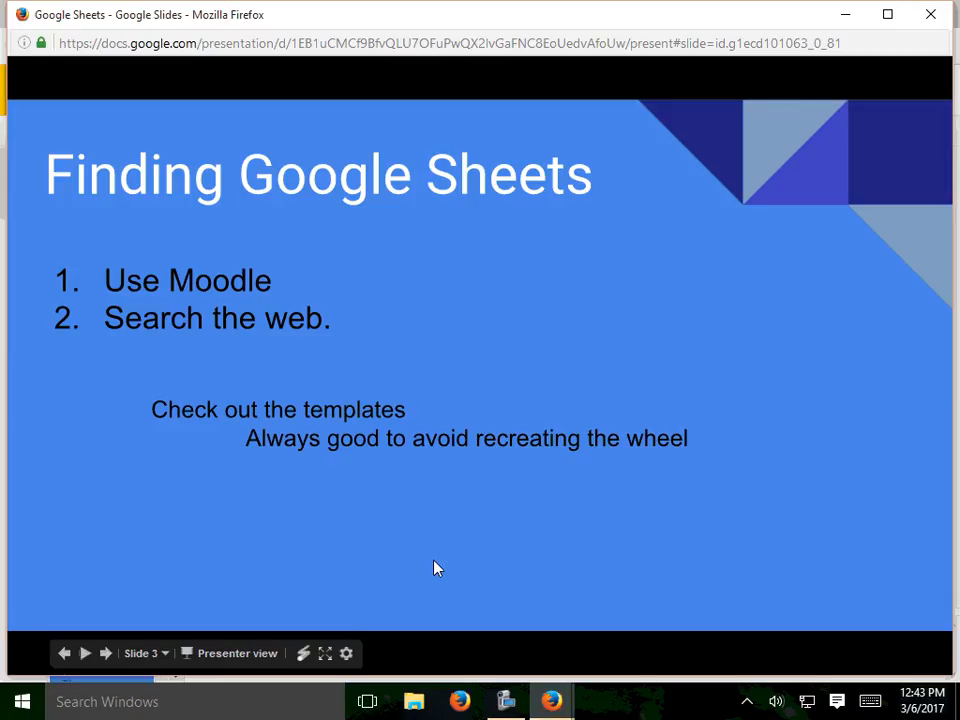
key("Right")
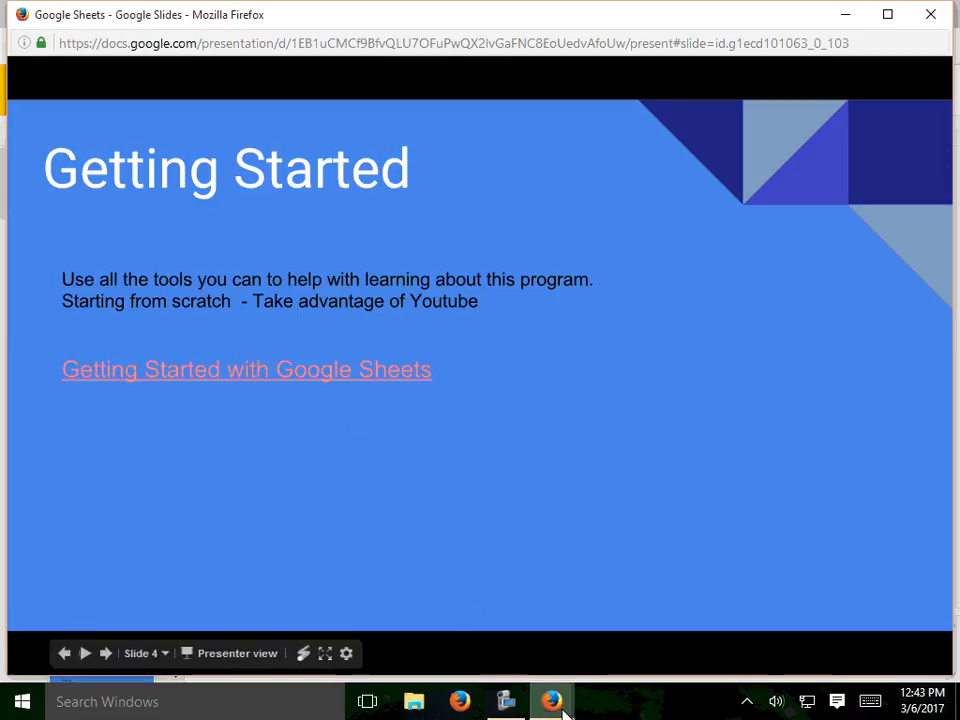
mouse_move(559, 705)
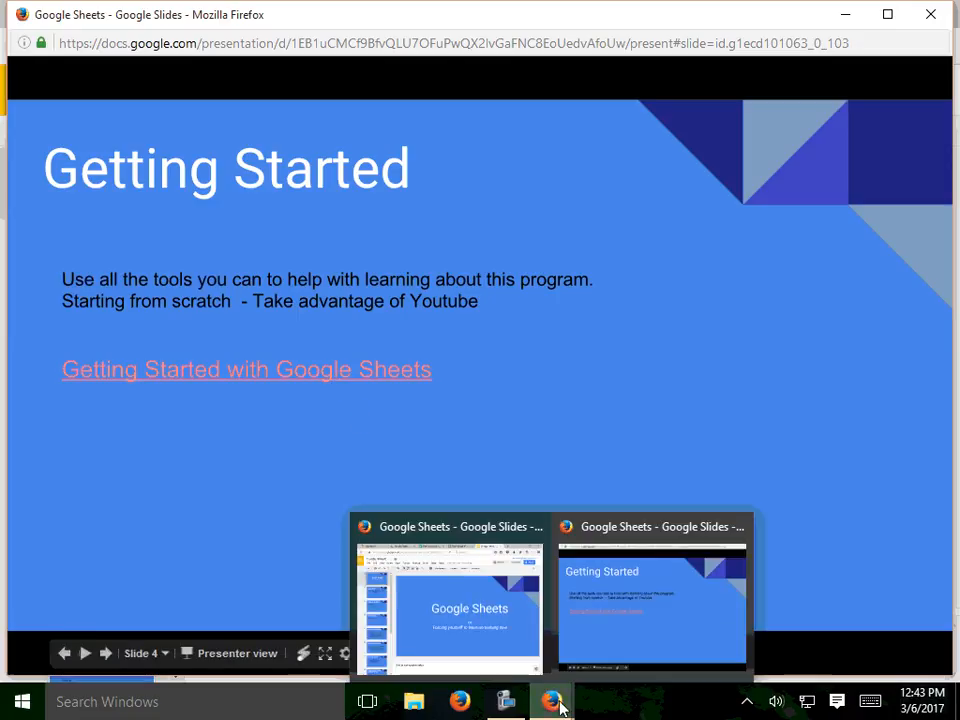
left_click(645, 626)
left_click(713, 582)
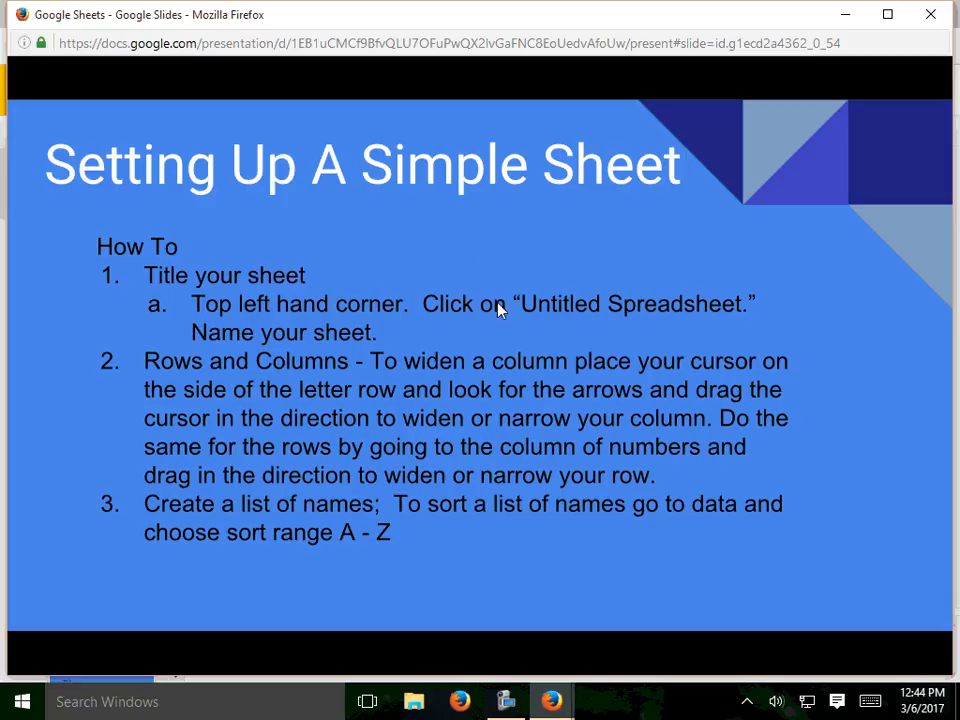
Leave the slideshow, switch to the Sheet #1 spreadsheet and open its title for renaming
left_click(852, 16)
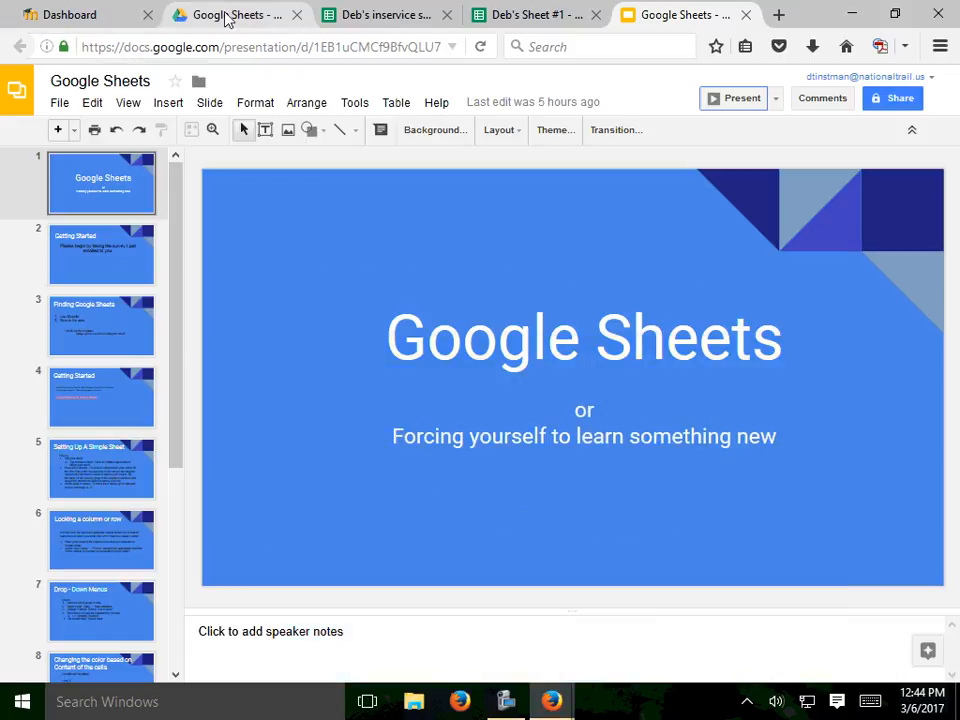
left_click(551, 18)
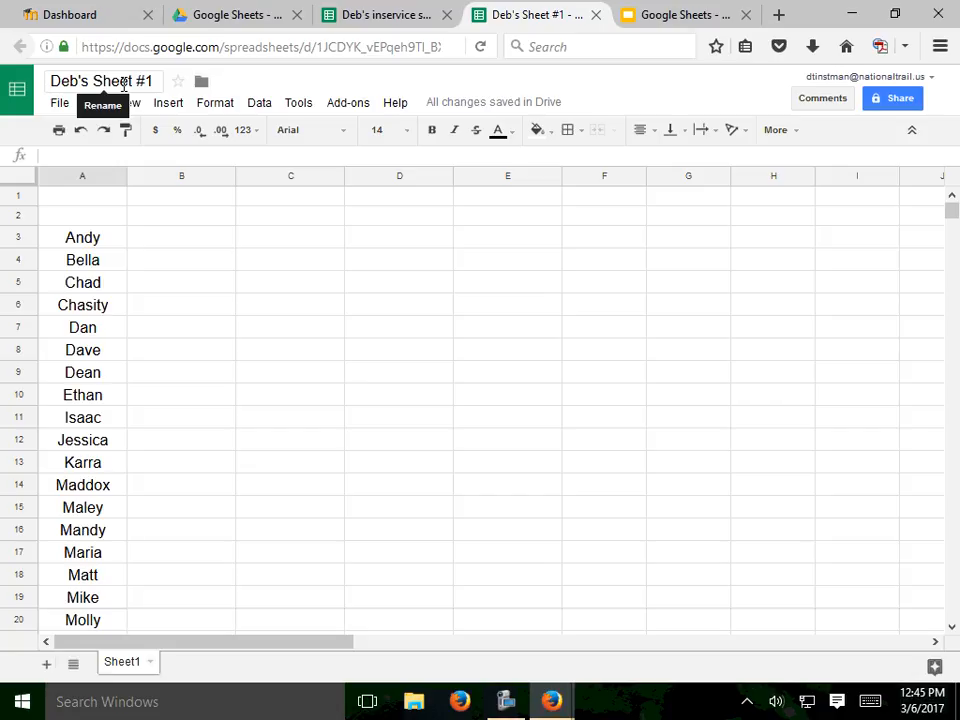
left_click(124, 83)
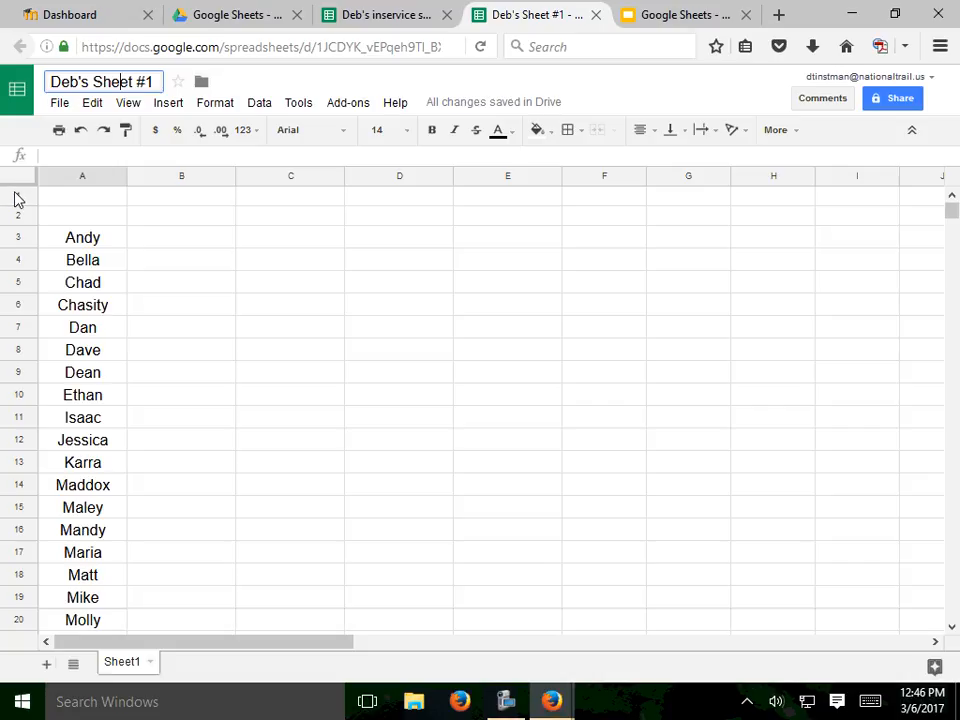
Select rows 1 through 28 and increase their height together by a uniform amount
left_click_drag(14, 197, 27, 569)
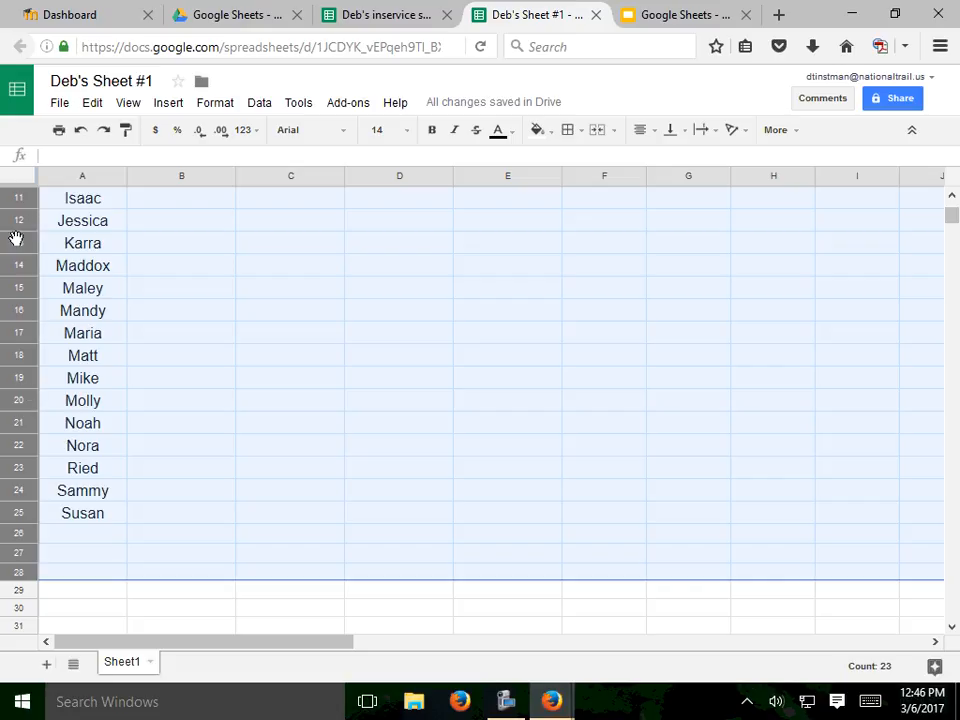
left_click(29, 320)
mouse_move(31, 320)
left_mouse_down()
mouse_move(33, 331)
mouse_move(36, 312)
mouse_move(36, 329)
left_mouse_up()
scroll(101, 304, "down", 5)
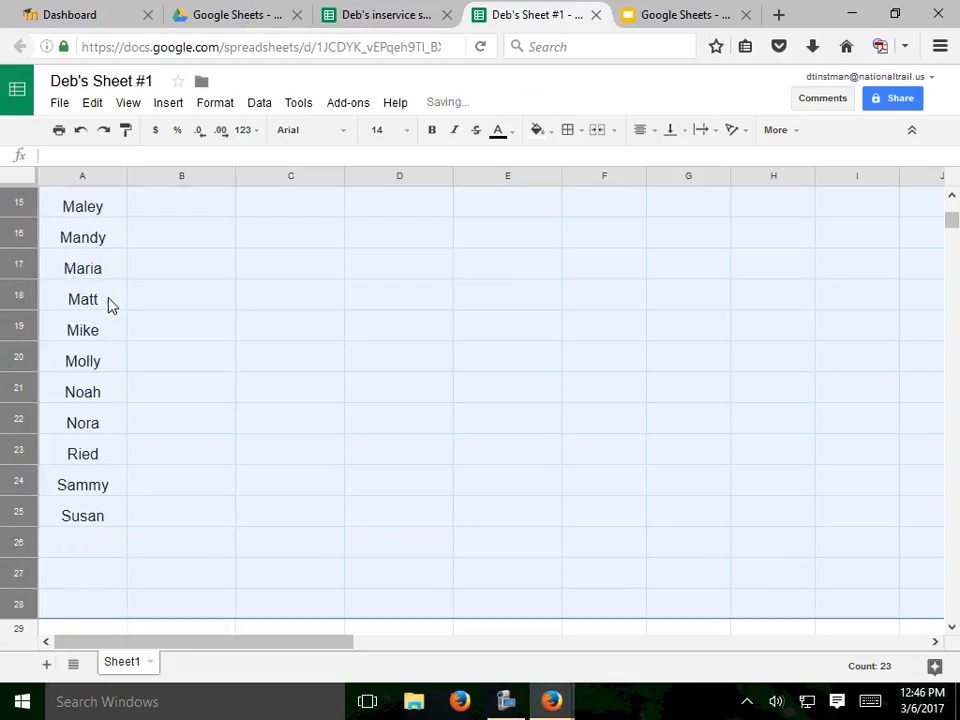
scroll(101, 327, "up", 1)
scroll(98, 322, "up", 7)
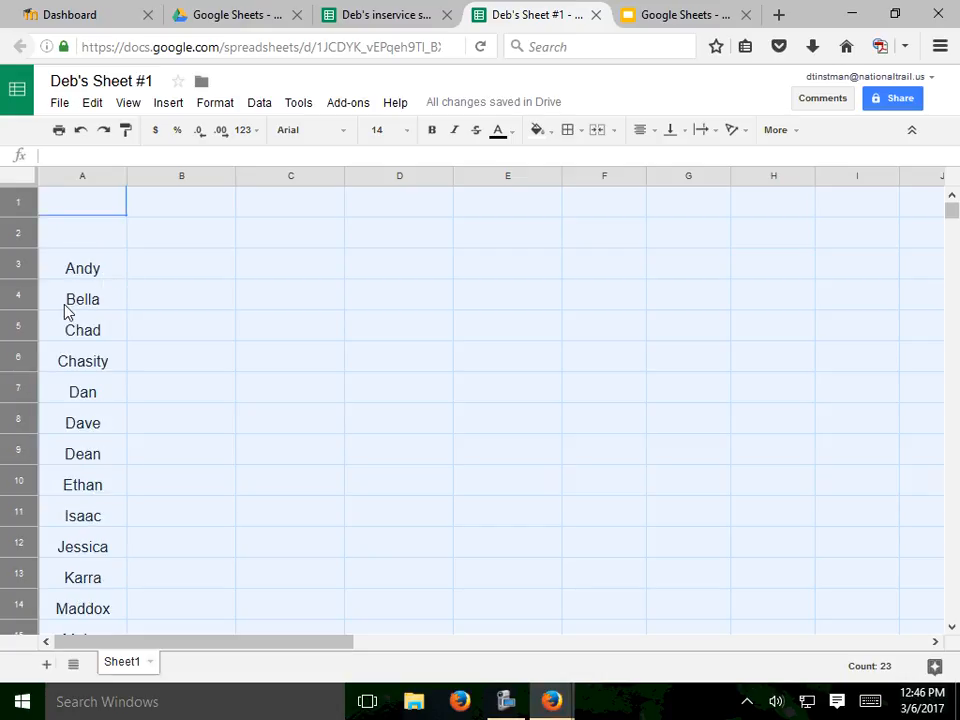
left_click(97, 274)
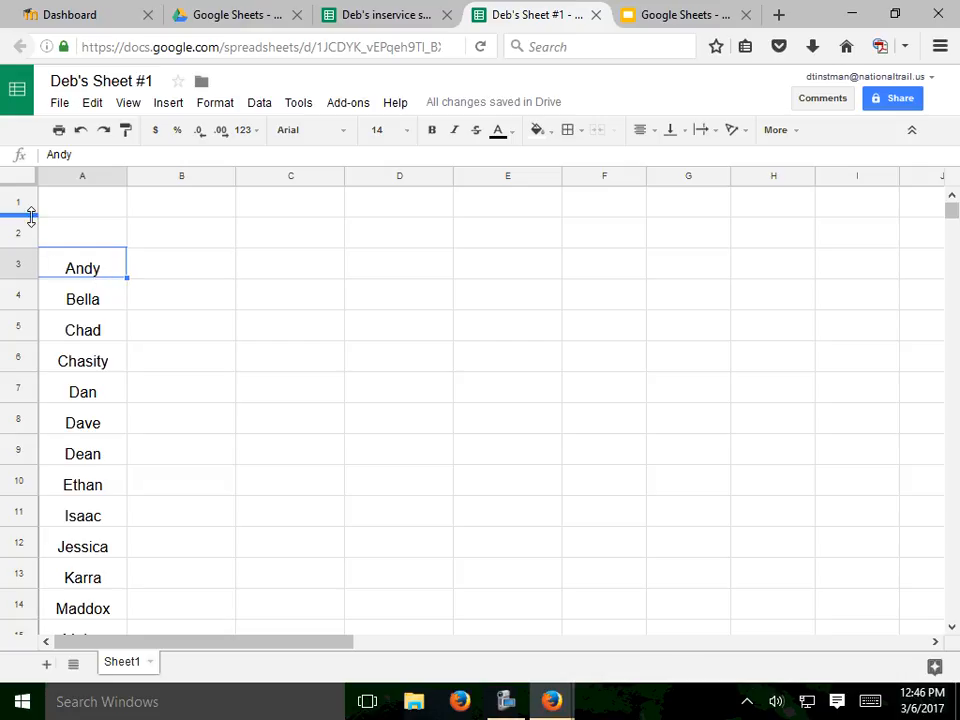
left_click(64, 179)
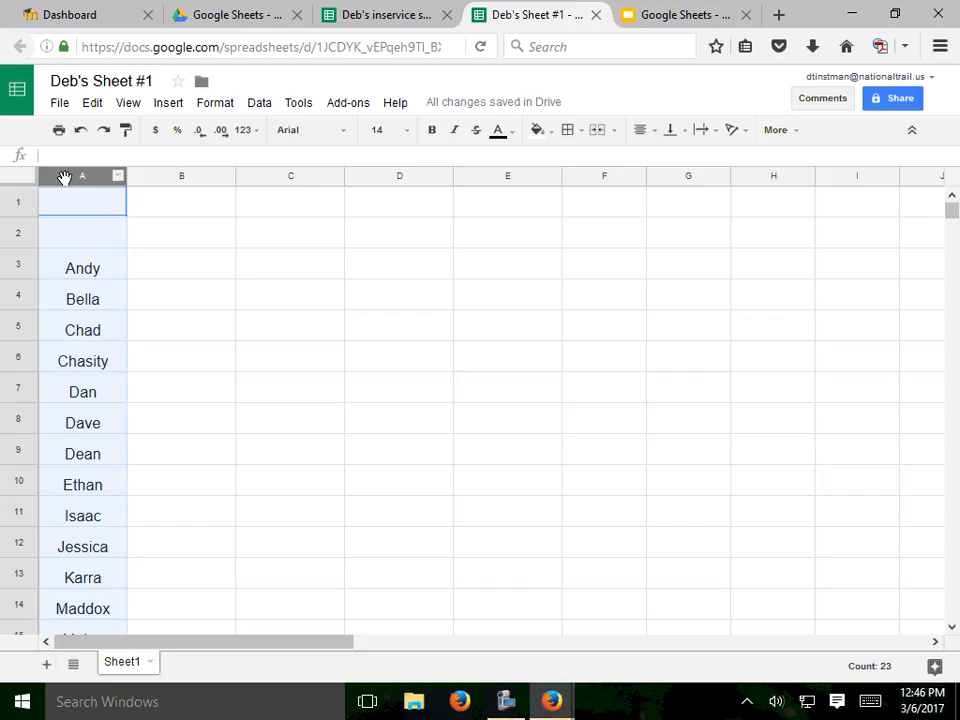
left_click_drag(66, 179, 88, 181)
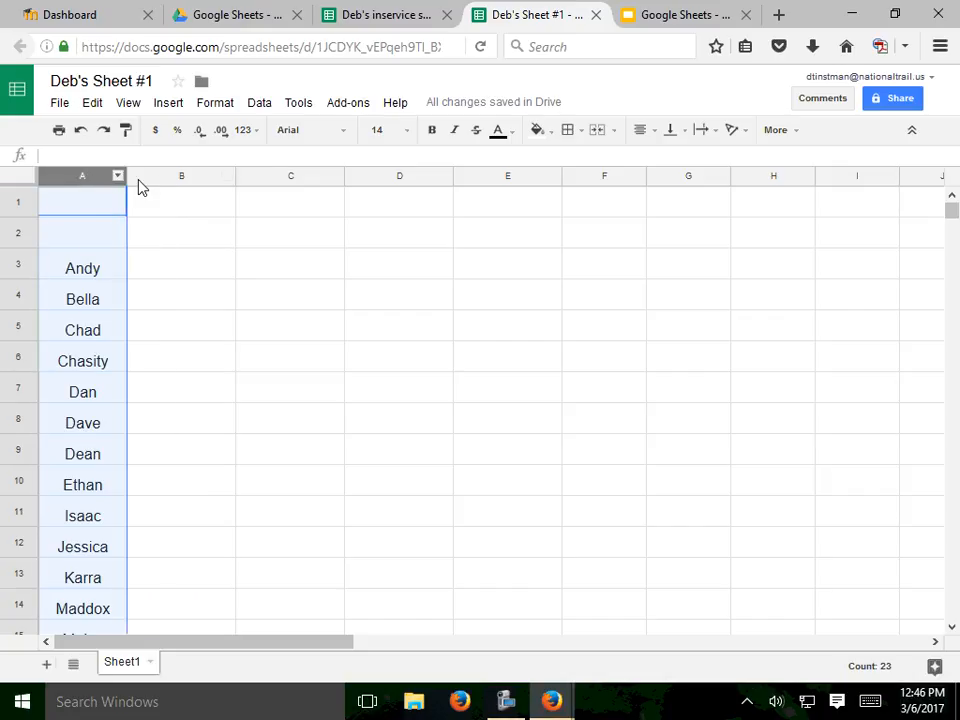
left_click(182, 178, "ctrl")
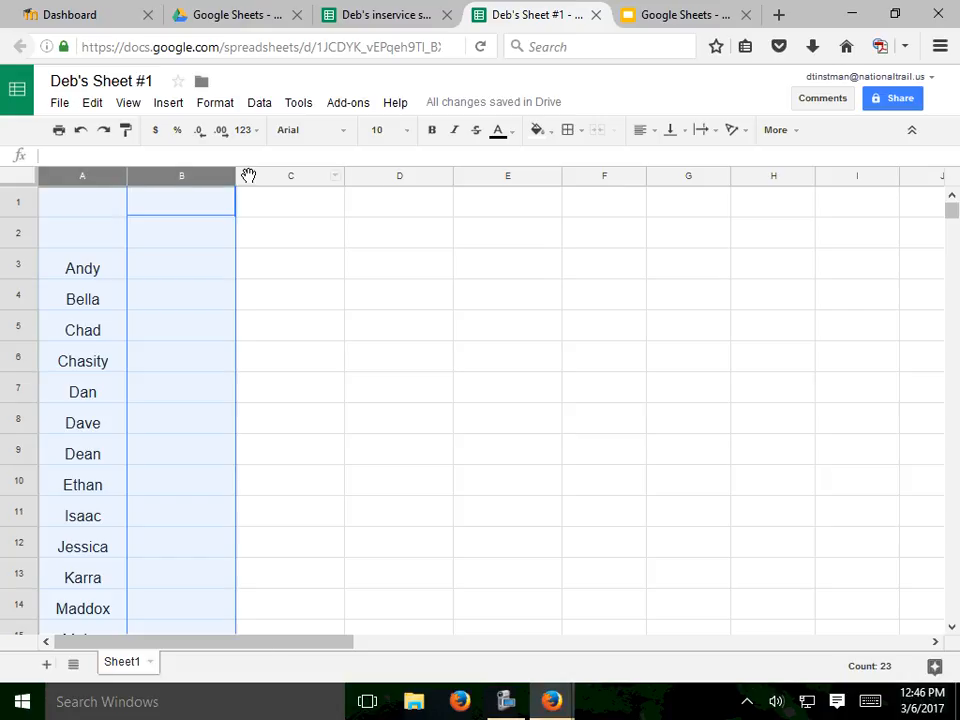
left_click_drag(248, 176, 669, 182)
Select columns A through E and widen them together to one equal width
left_click(80, 178)
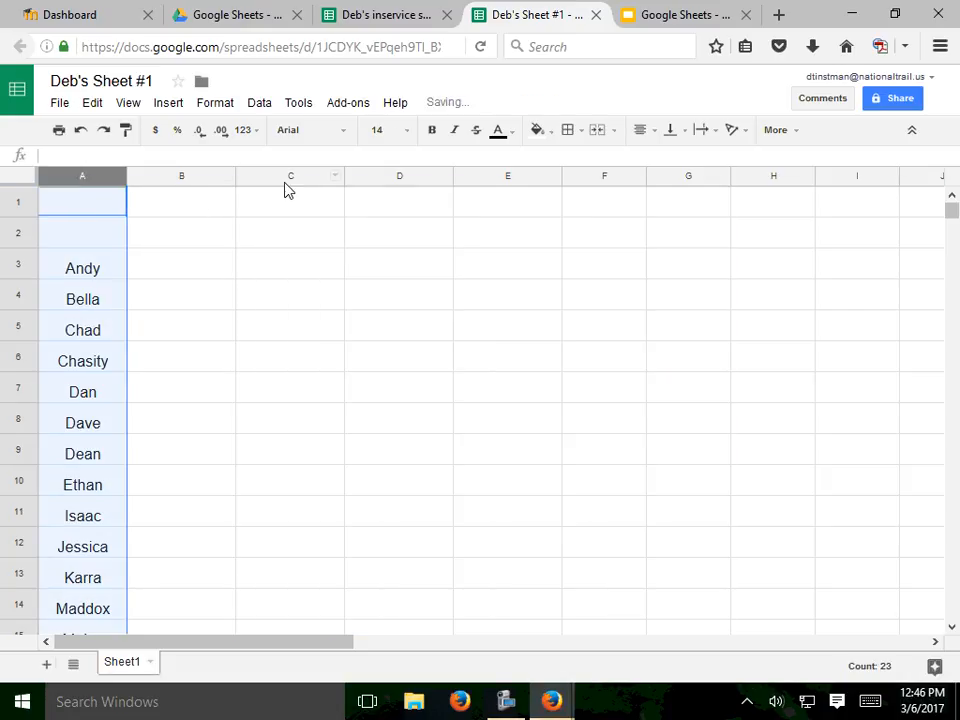
left_click(183, 189, "ctrl")
left_click(298, 180, "ctrl")
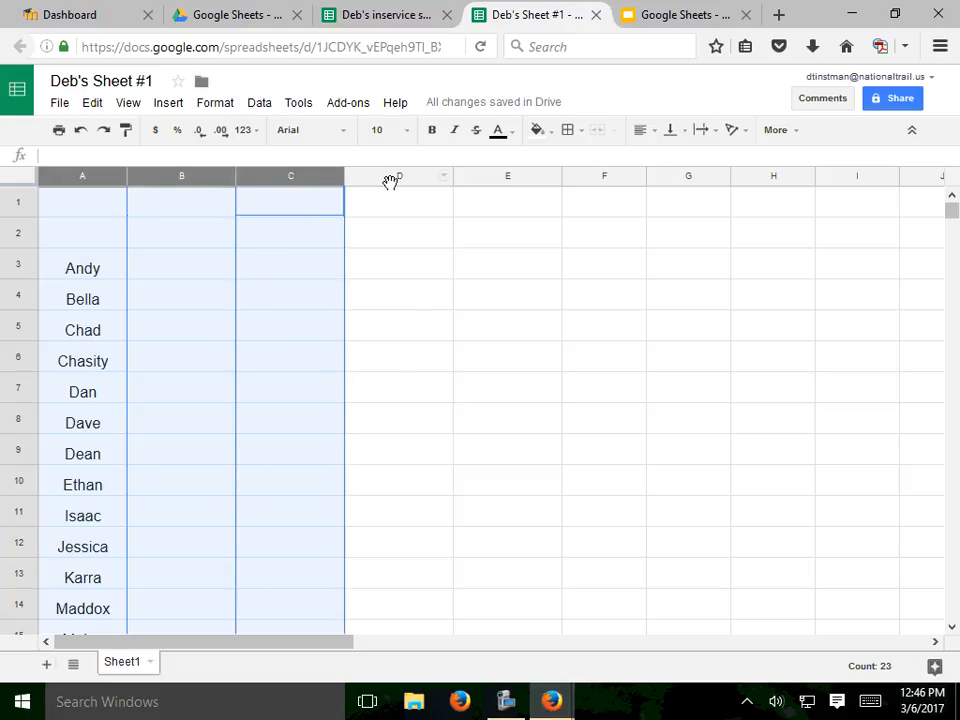
left_click(430, 180, "ctrl")
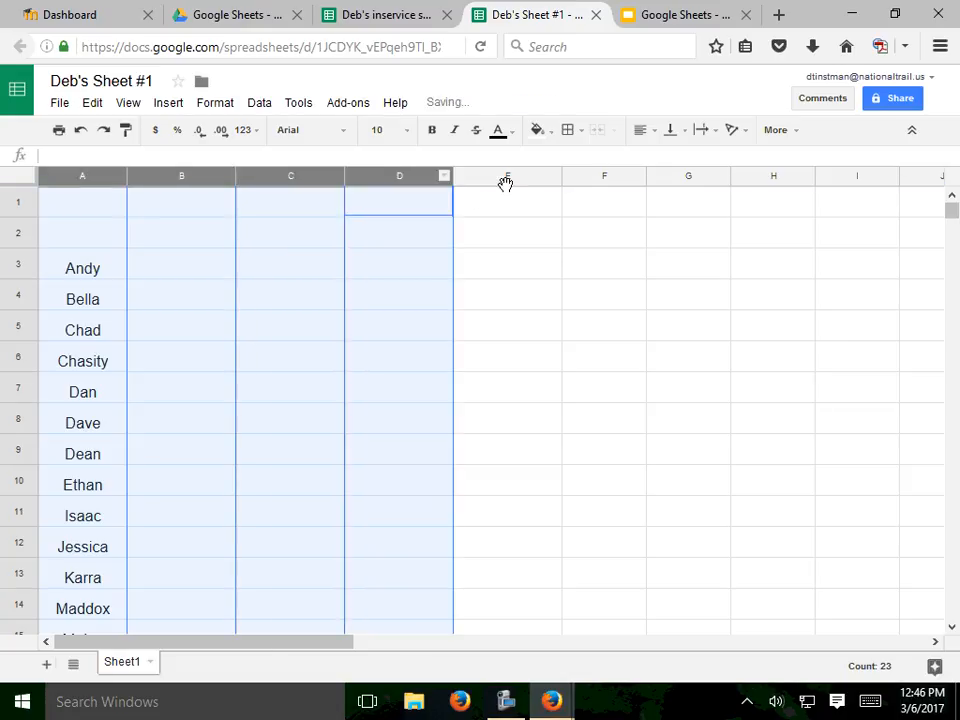
left_click(525, 184, "ctrl")
left_click(572, 190, "ctrl")
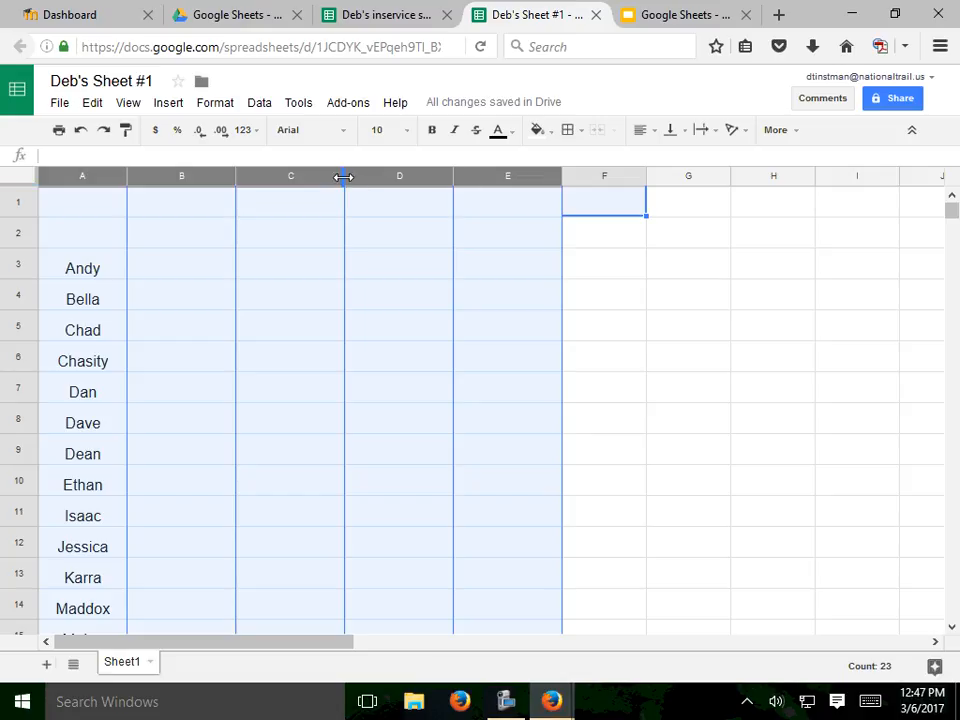
mouse_move(343, 176)
left_mouse_down()
mouse_move(317, 182)
mouse_move(403, 180)
mouse_move(322, 188)
mouse_move(306, 179)
mouse_move(347, 186)
left_mouse_up()
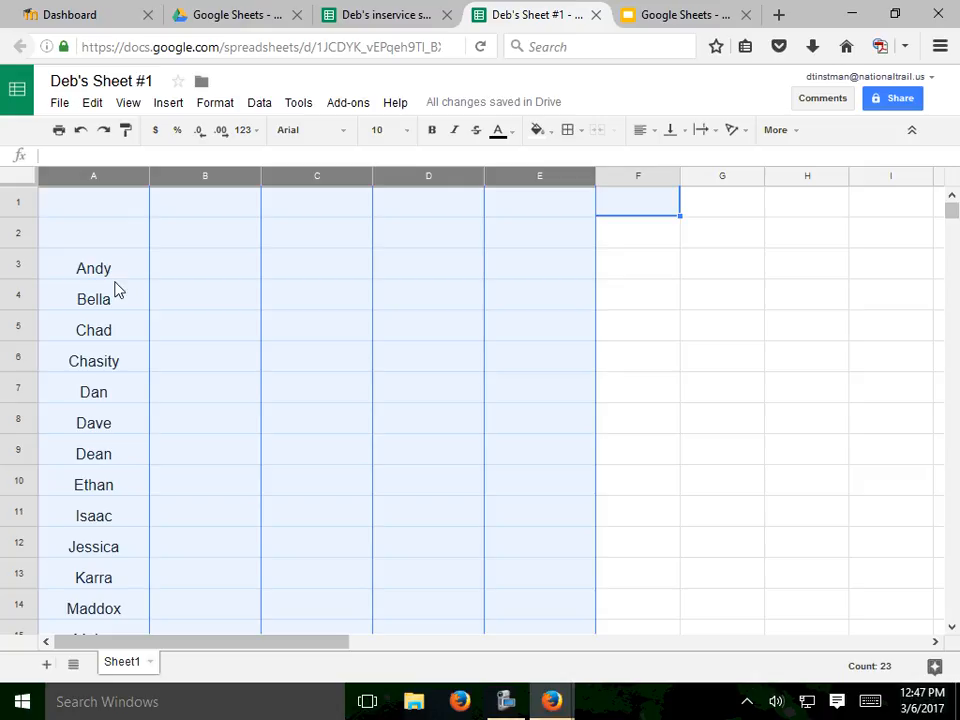
Sort the list of names in column A as a range from Z to A
left_click(105, 176)
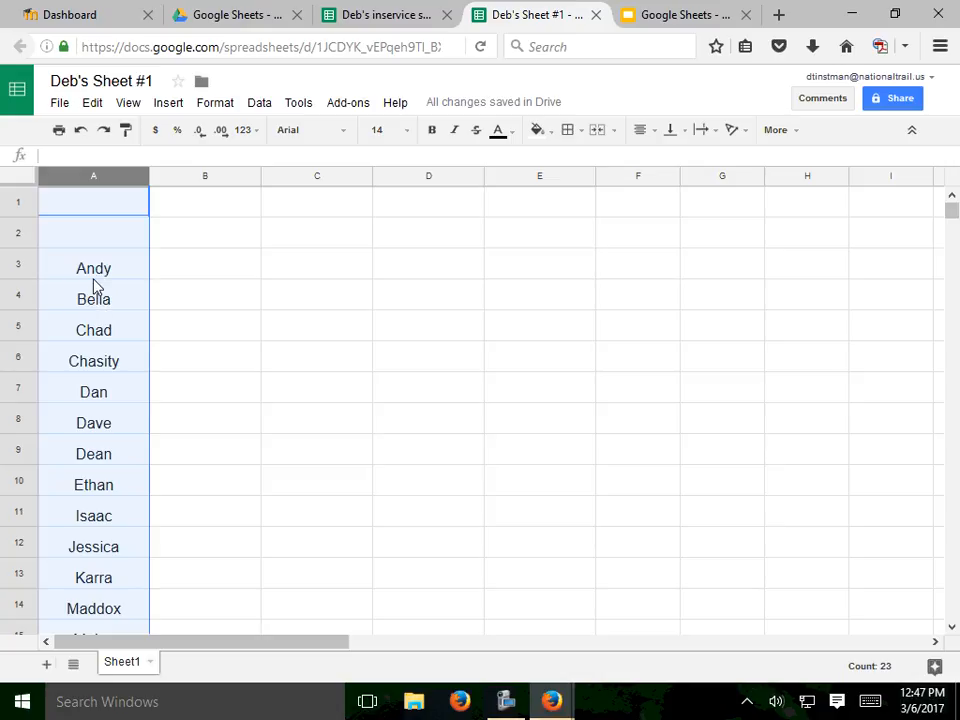
left_click(261, 105)
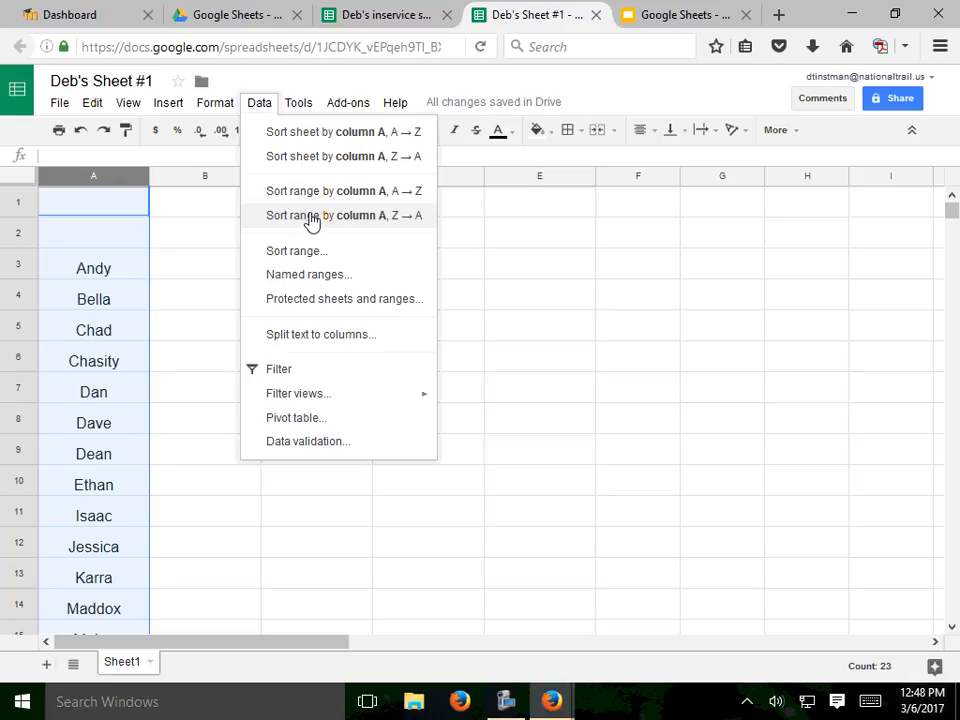
left_click(312, 222)
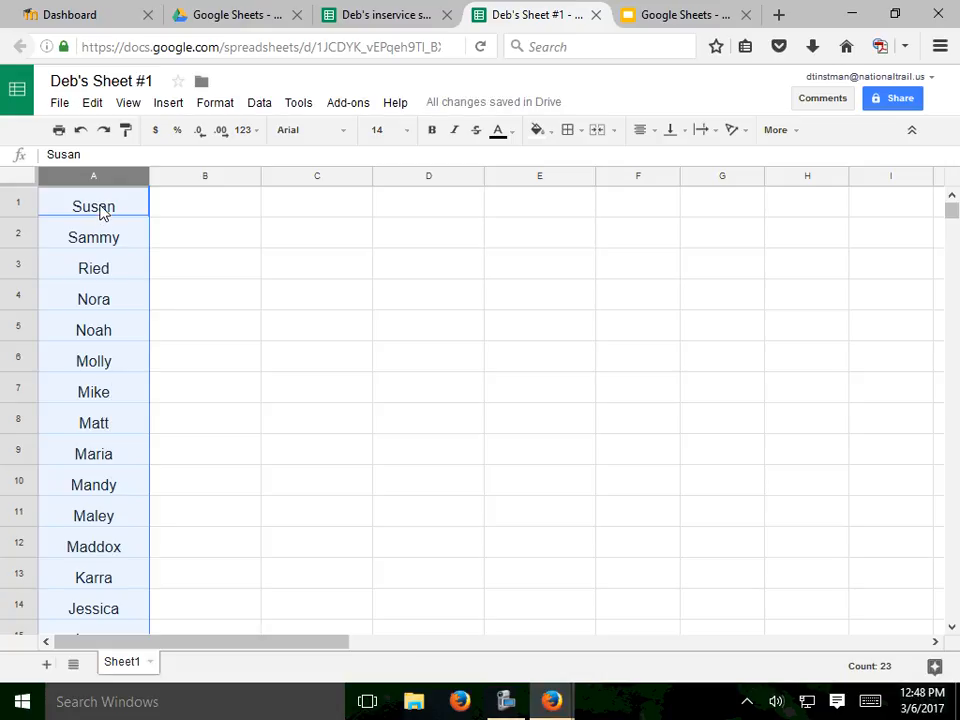
Insert two blank rows above the first name in the list, one at a time
left_click(18, 205)
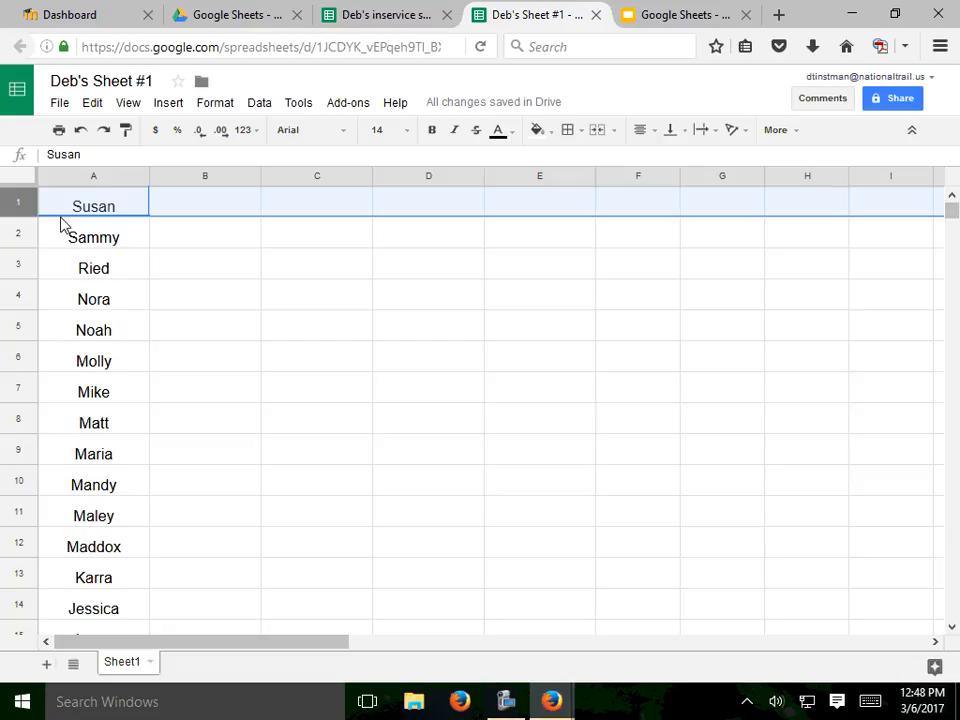
right_click(51, 207)
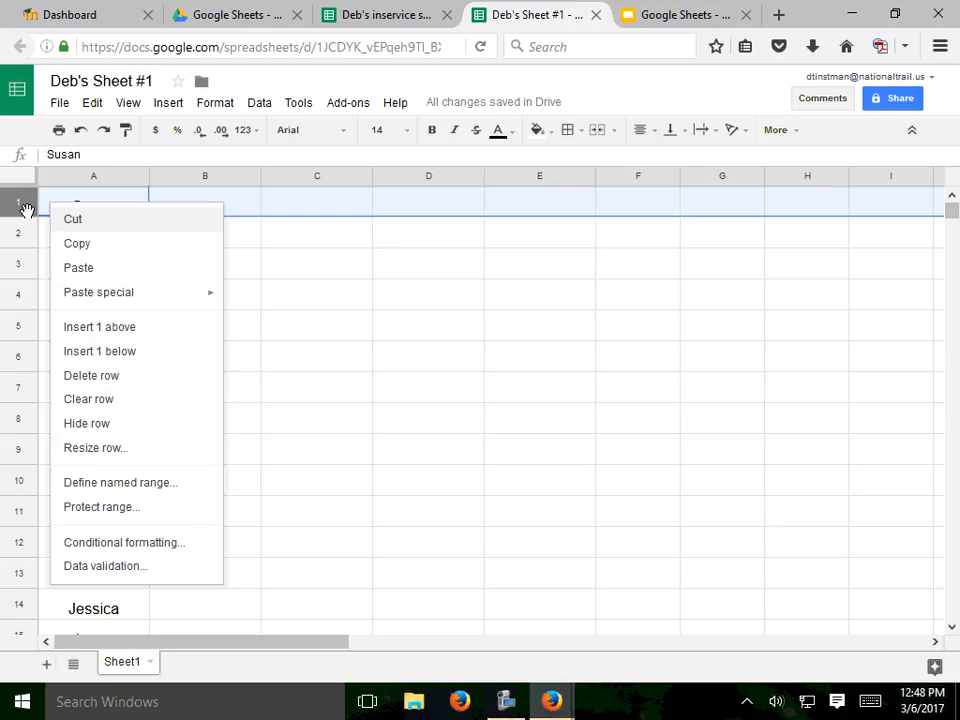
left_click(88, 335)
right_click(17, 211)
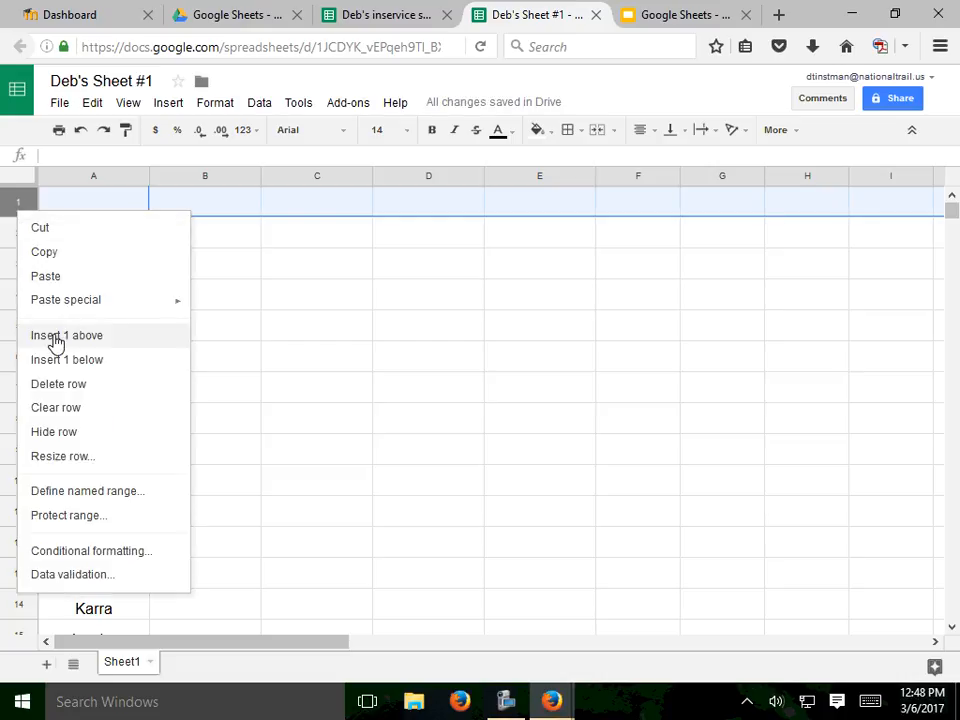
left_click(55, 337)
right_click(21, 207)
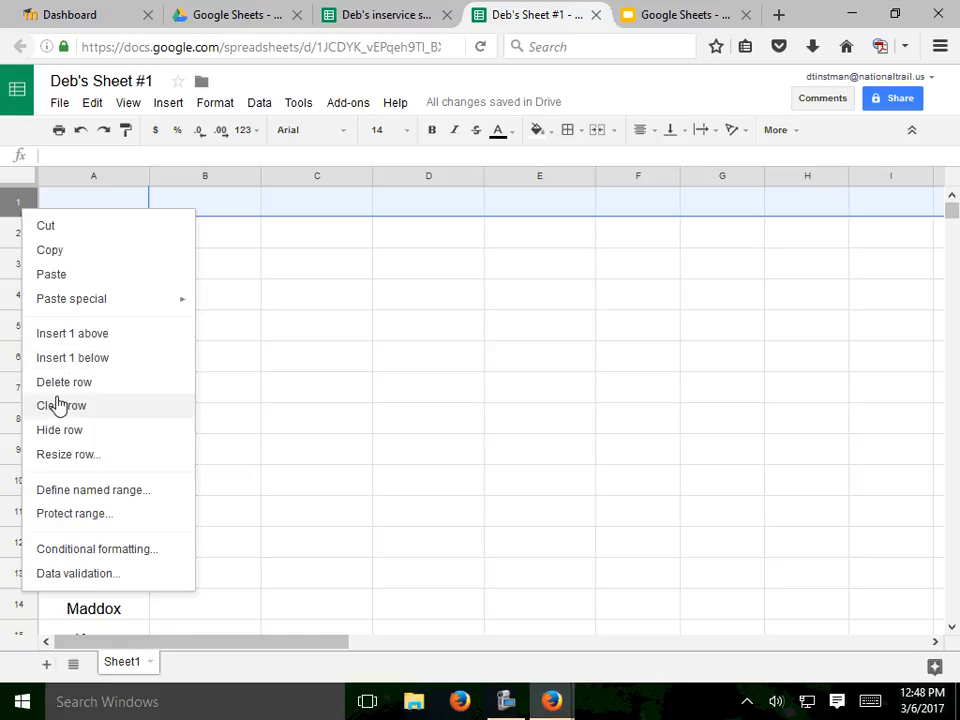
left_click(16, 207)
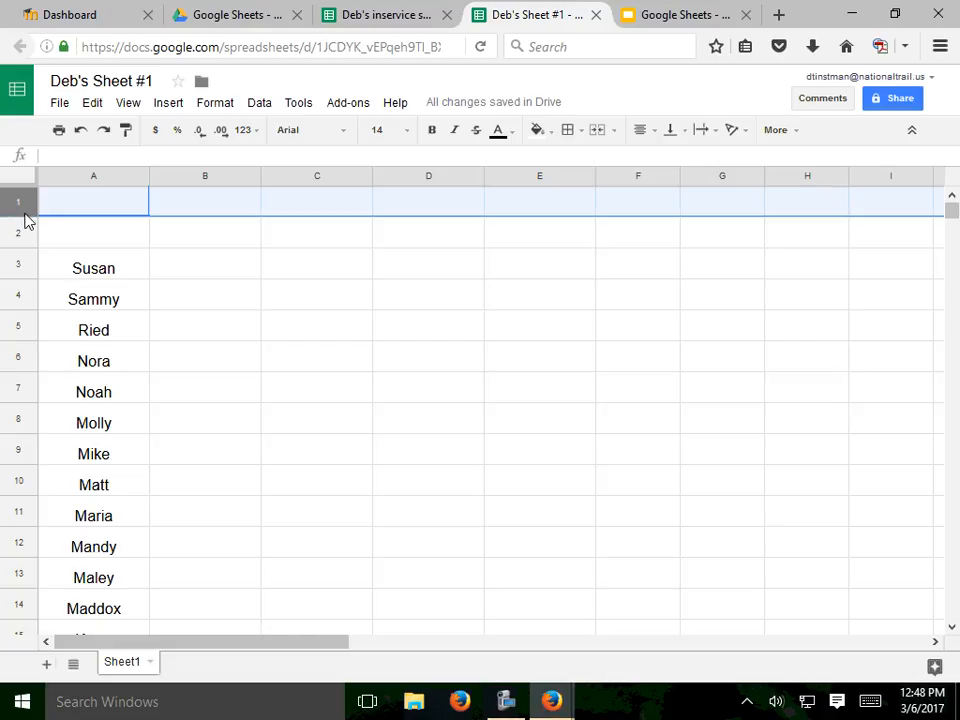
left_click(17, 230, "ctrl")
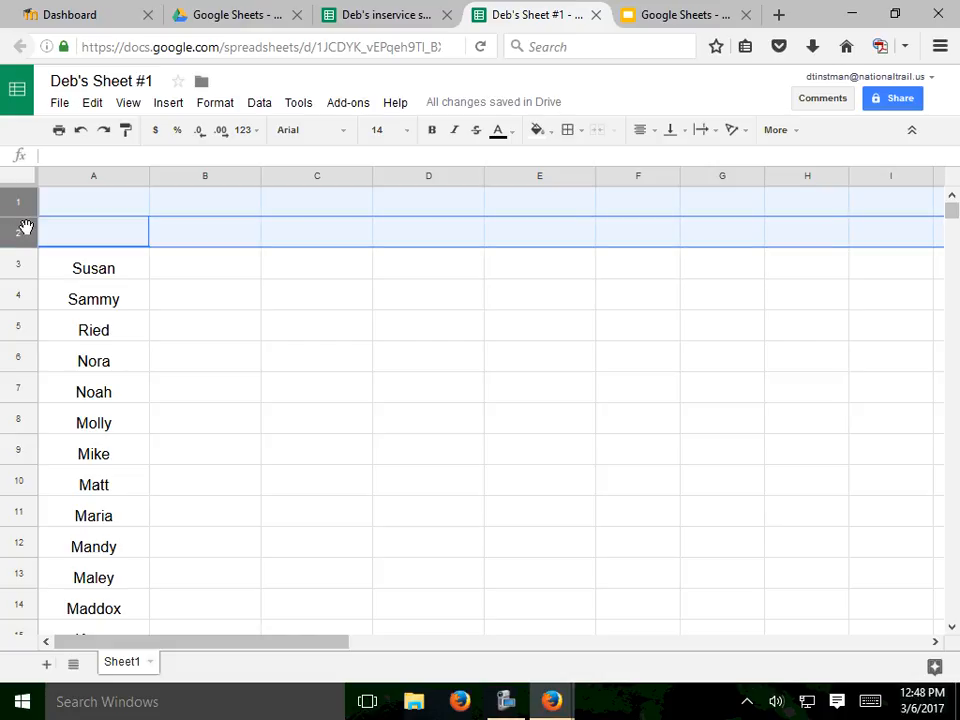
right_click(25, 229)
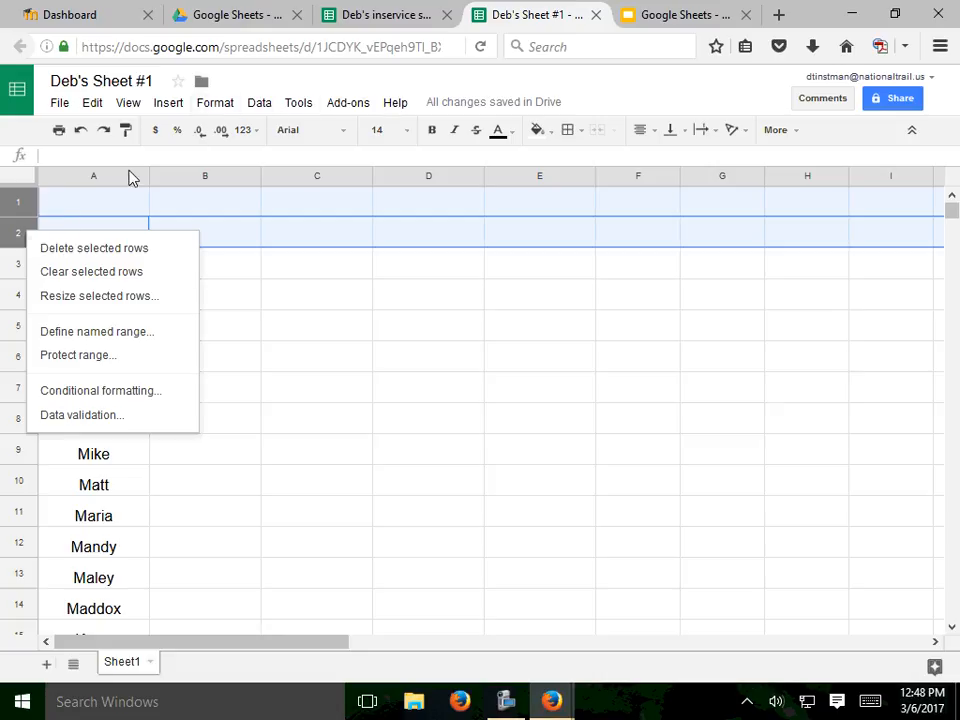
left_click(305, 236)
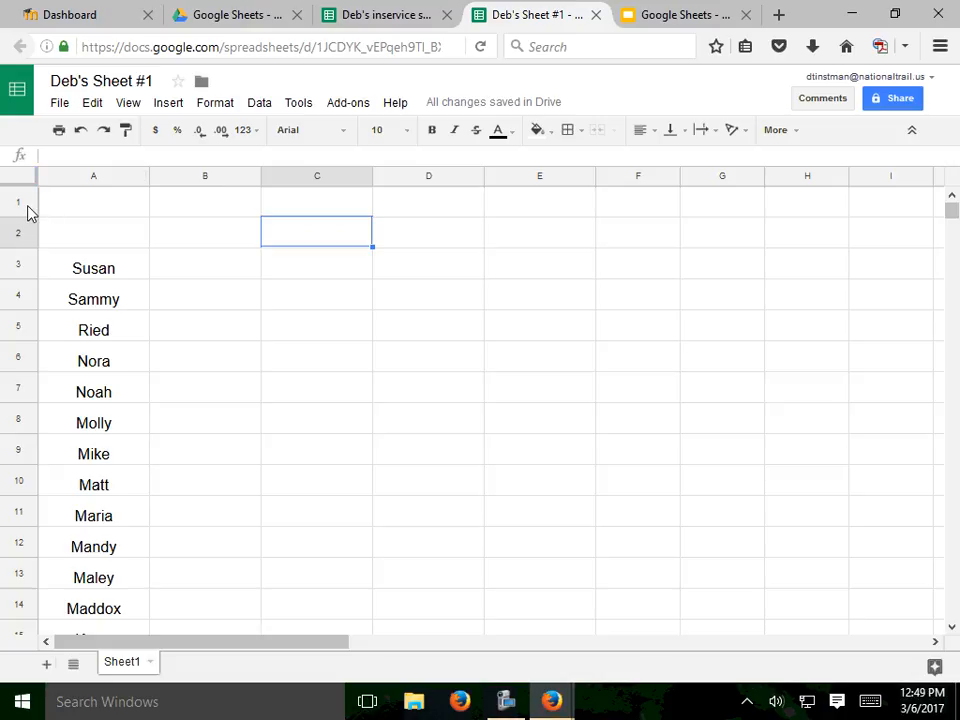
Select the names in A3:A25 and sort the whole sheet by column A from A to Z
left_click(90, 270)
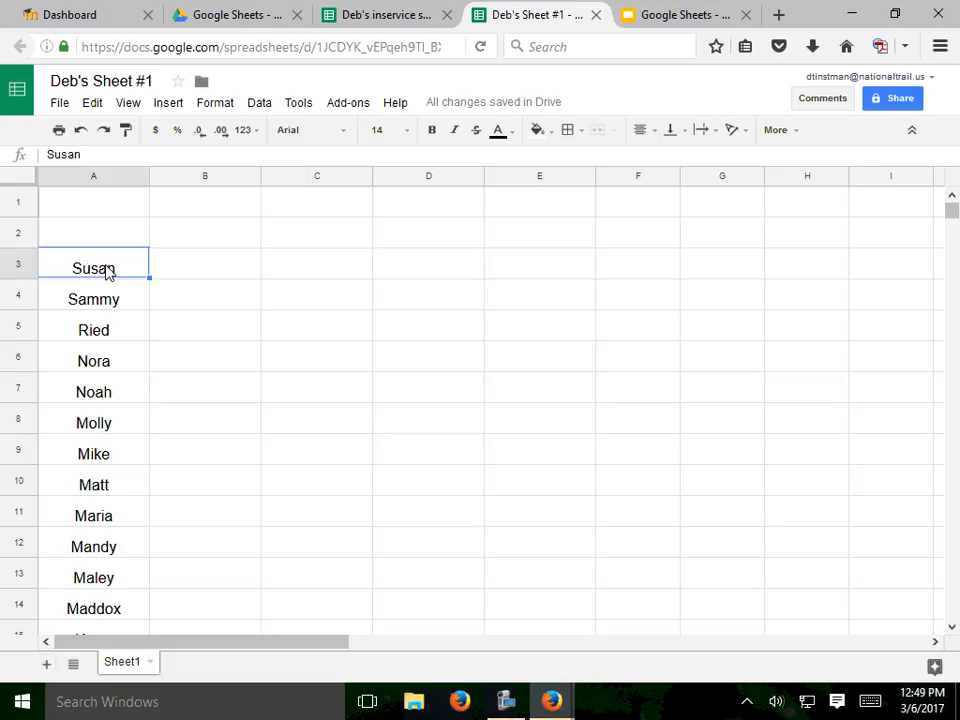
left_click_drag(107, 272, 124, 461)
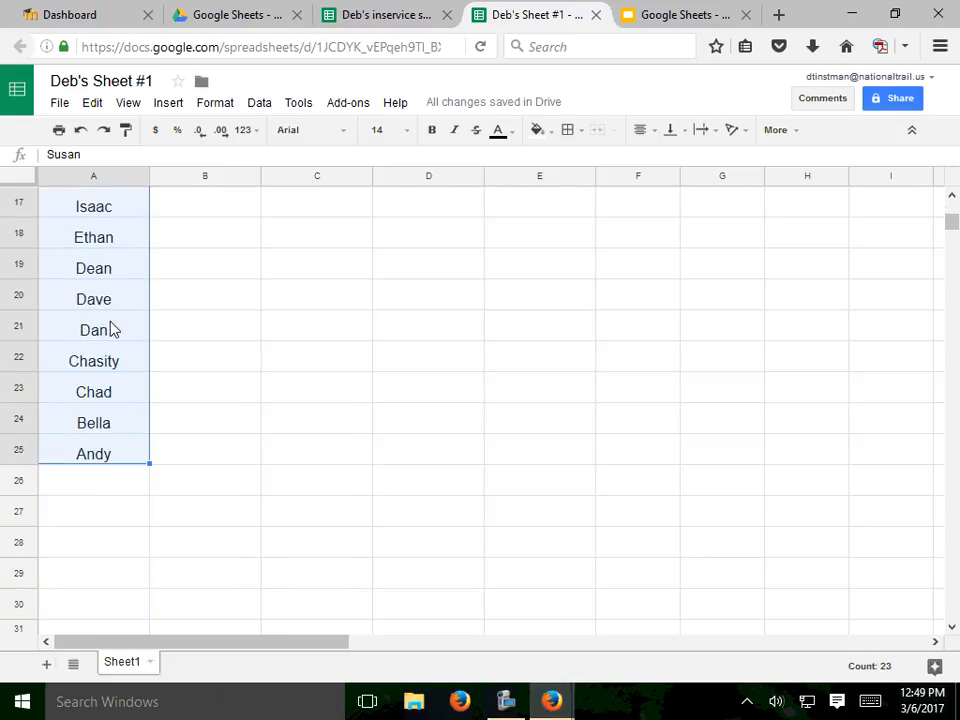
scroll(114, 246, "up", 5)
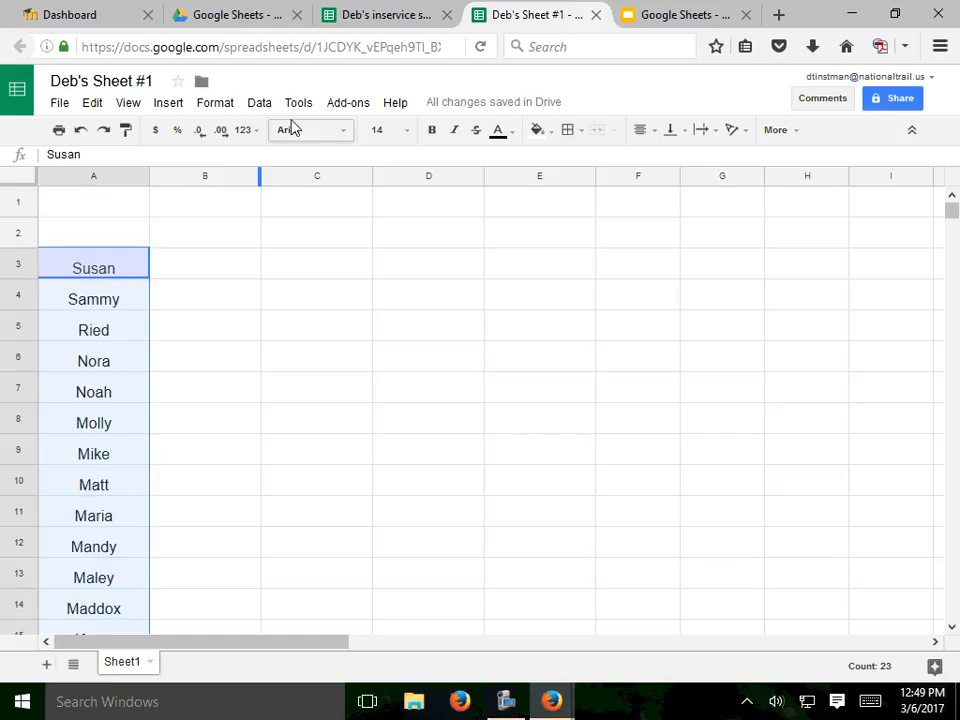
left_click(257, 104)
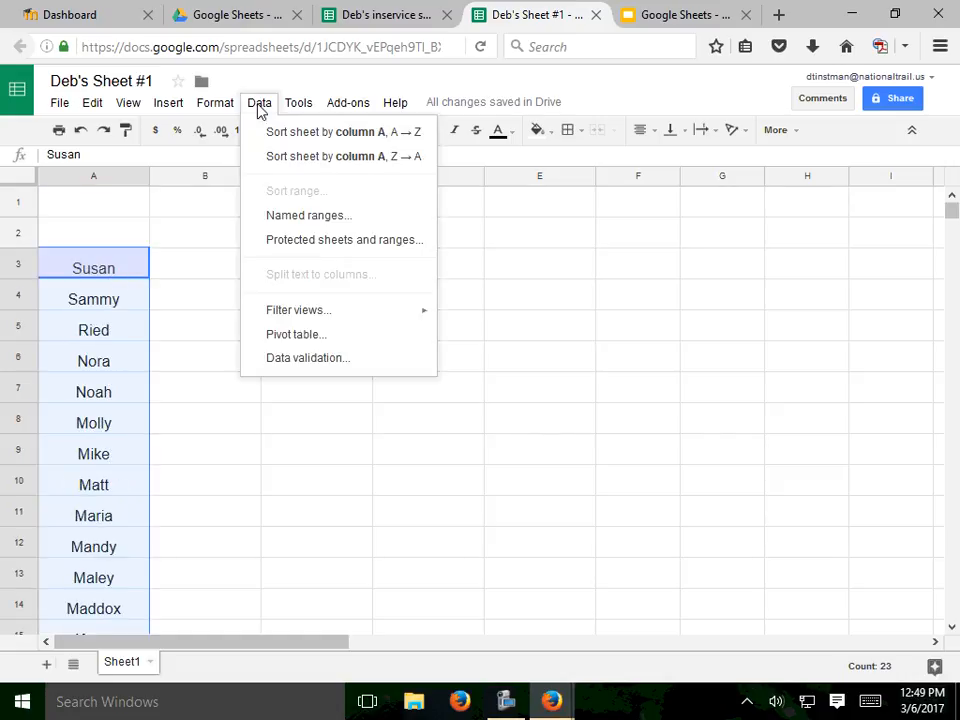
mouse_move(259, 110)
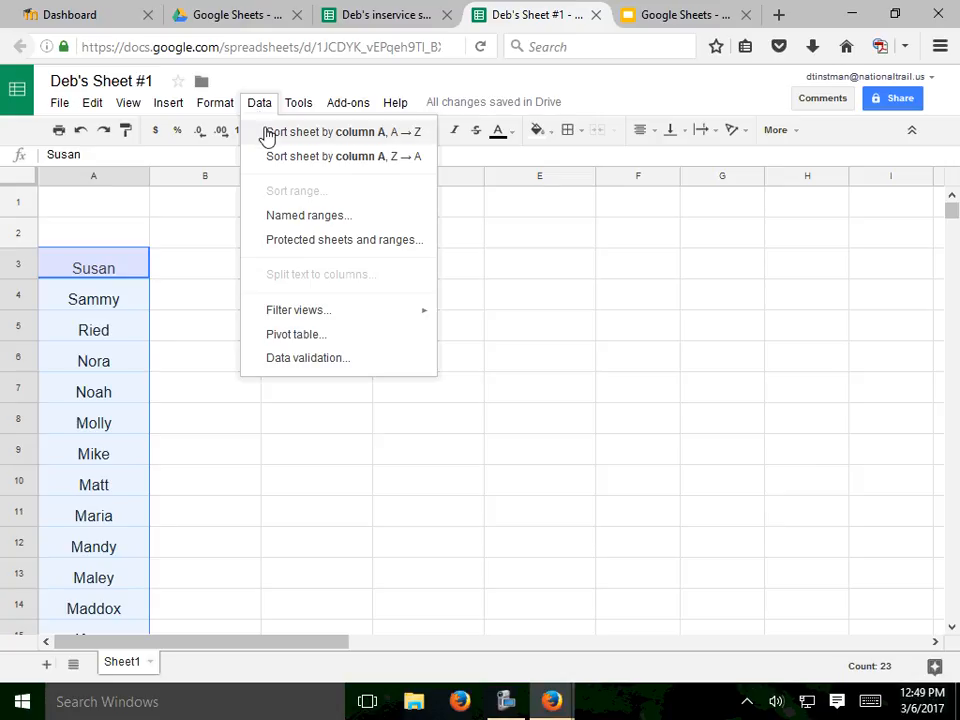
mouse_move(215, 103)
left_click(298, 132)
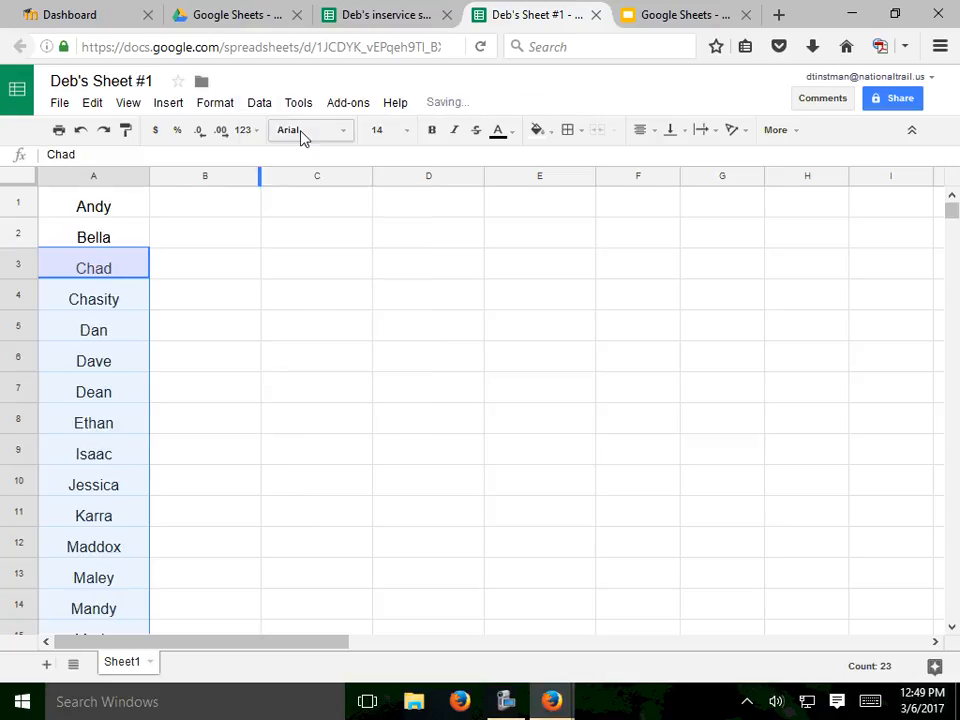
Insert one blank row above row 1 and another directly below the new row, ahead of the sorted names
left_click(22, 206)
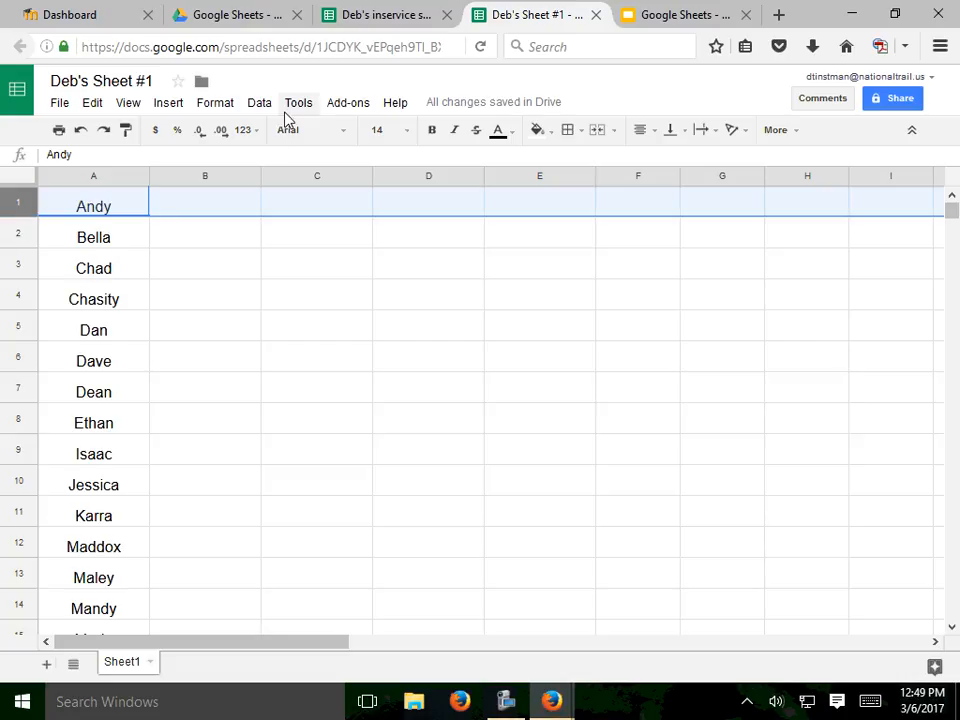
right_click(20, 207)
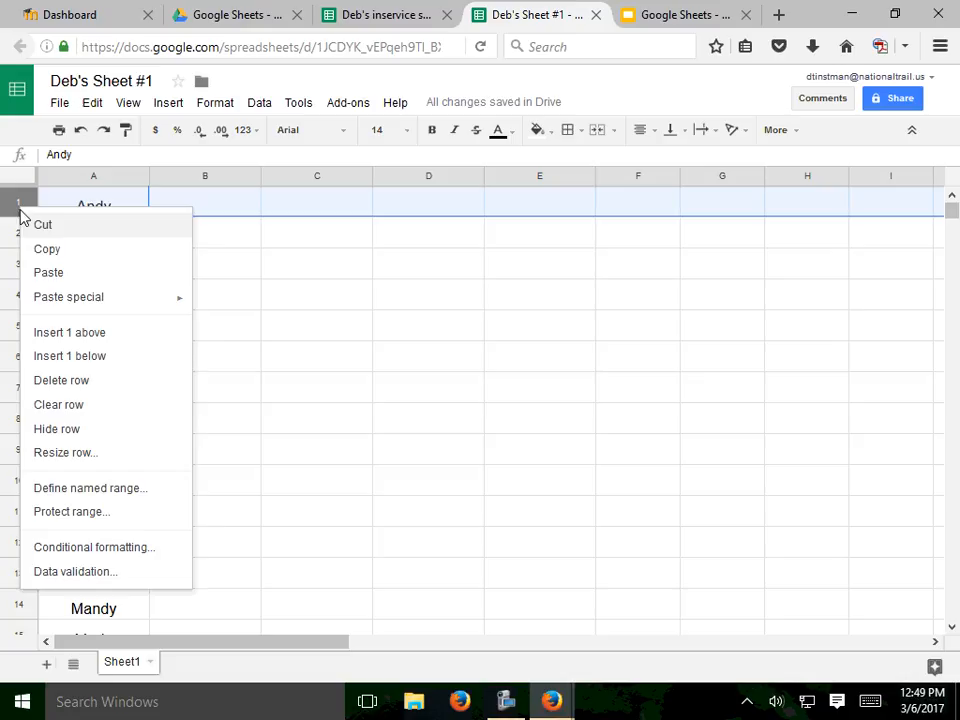
left_click(52, 332)
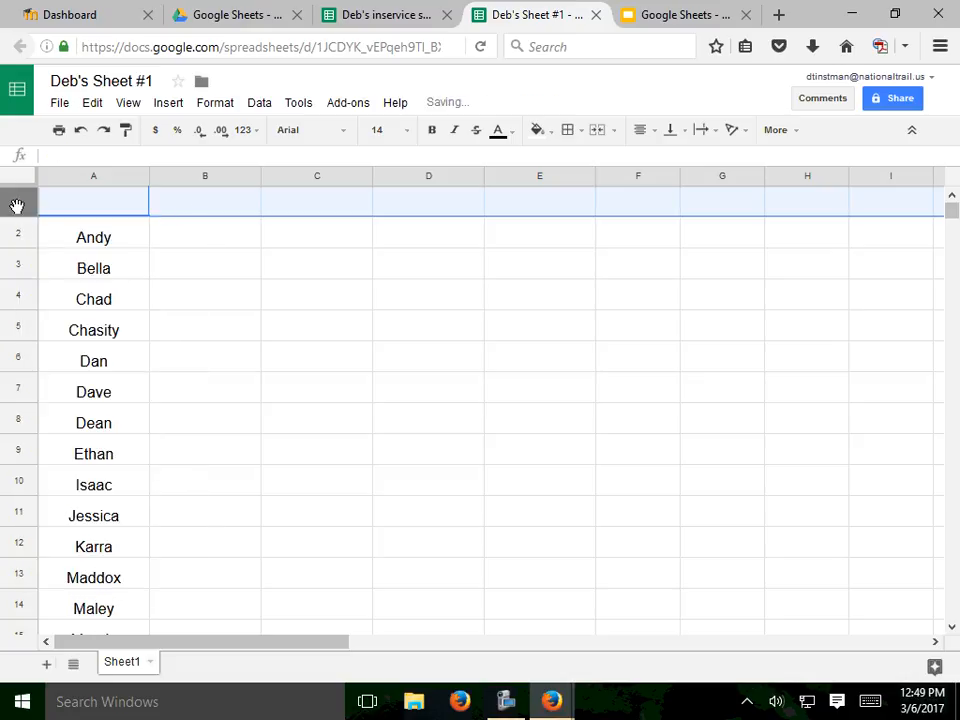
right_click(17, 205)
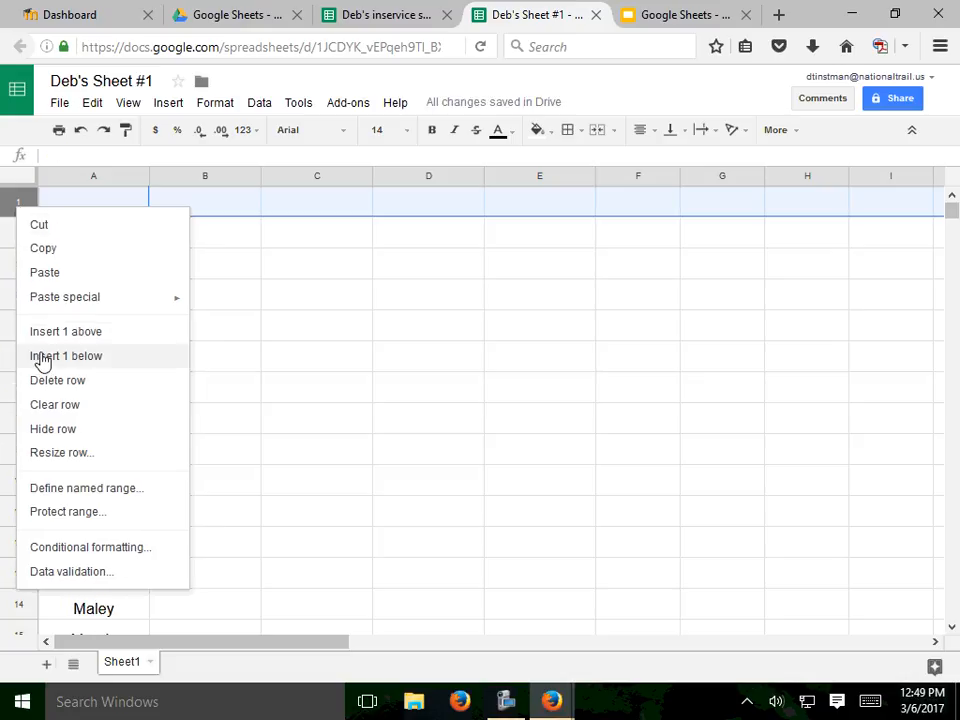
left_click(42, 358)
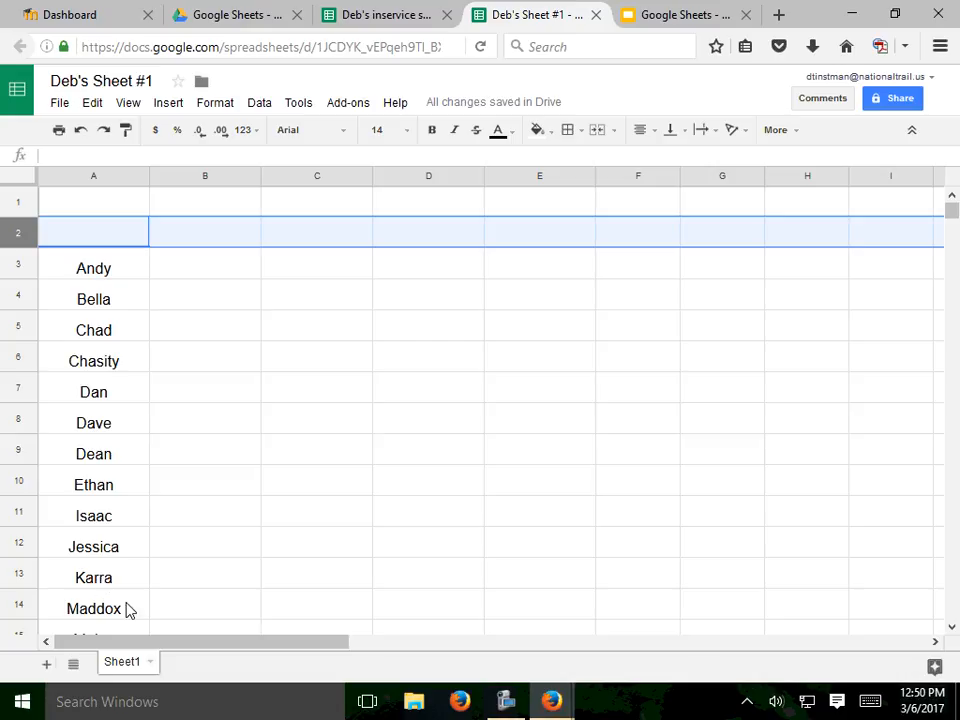
Select rows 1 and 2 and increase their height together to about twice that of the name rows
left_click(17, 200)
left_click(17, 229, "shift")
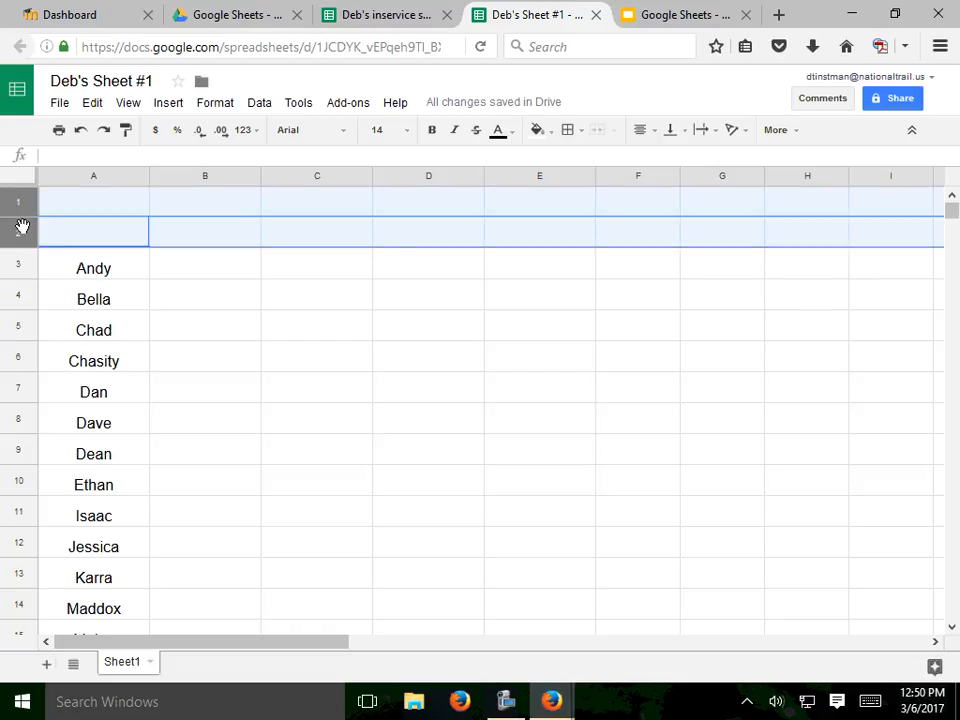
left_click_drag(21, 215, 18, 246)
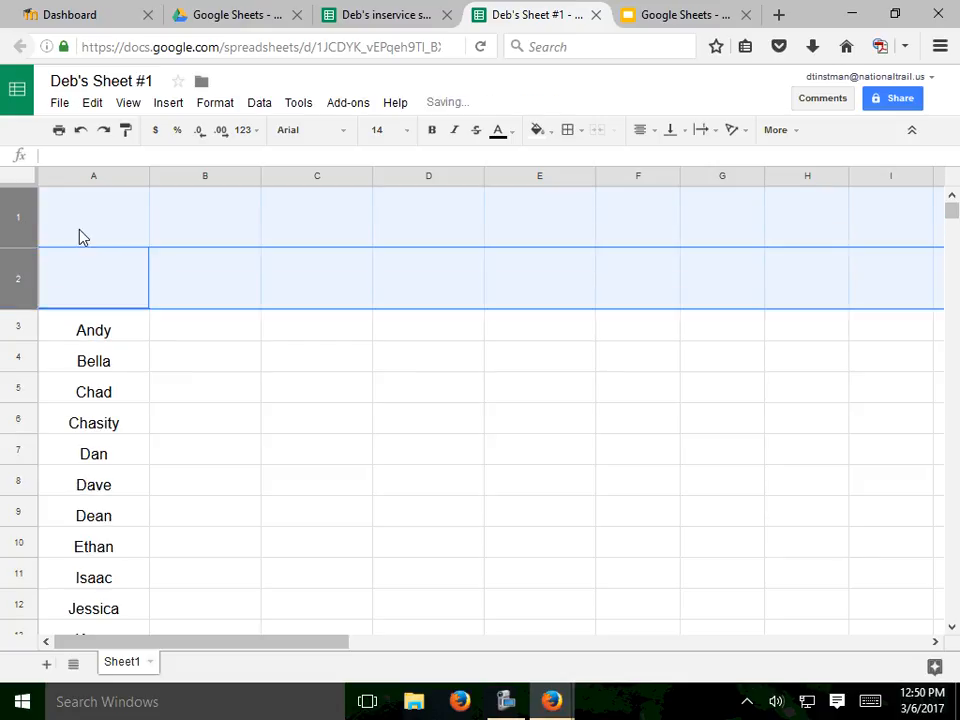
Enter the column headings "Name:" in cell A2 and "Status" in cell B2
left_click(91, 290)
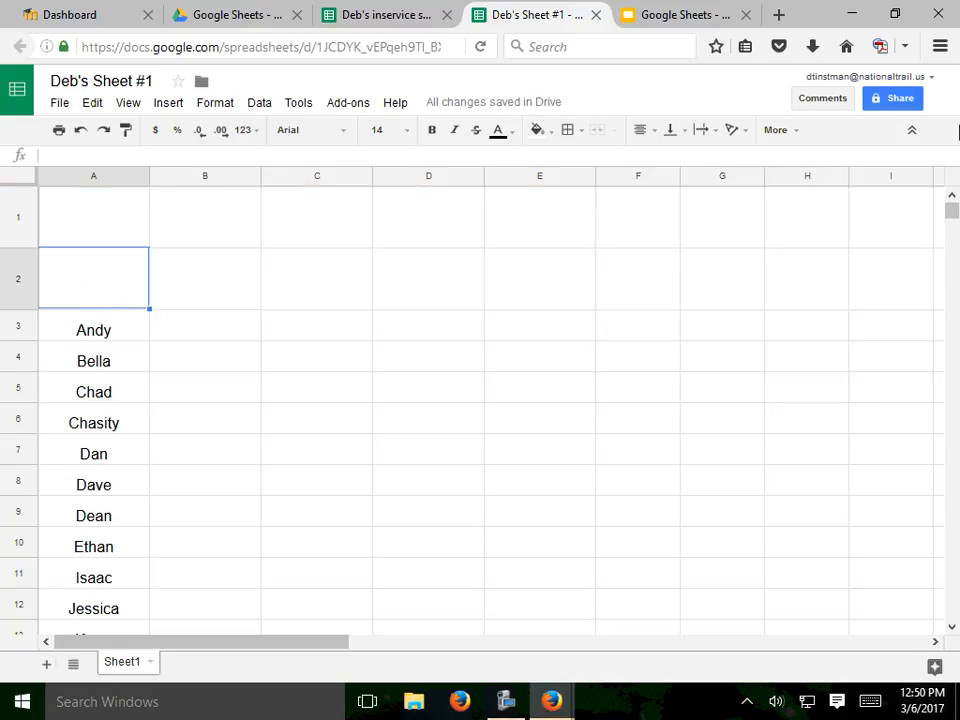
type("N")
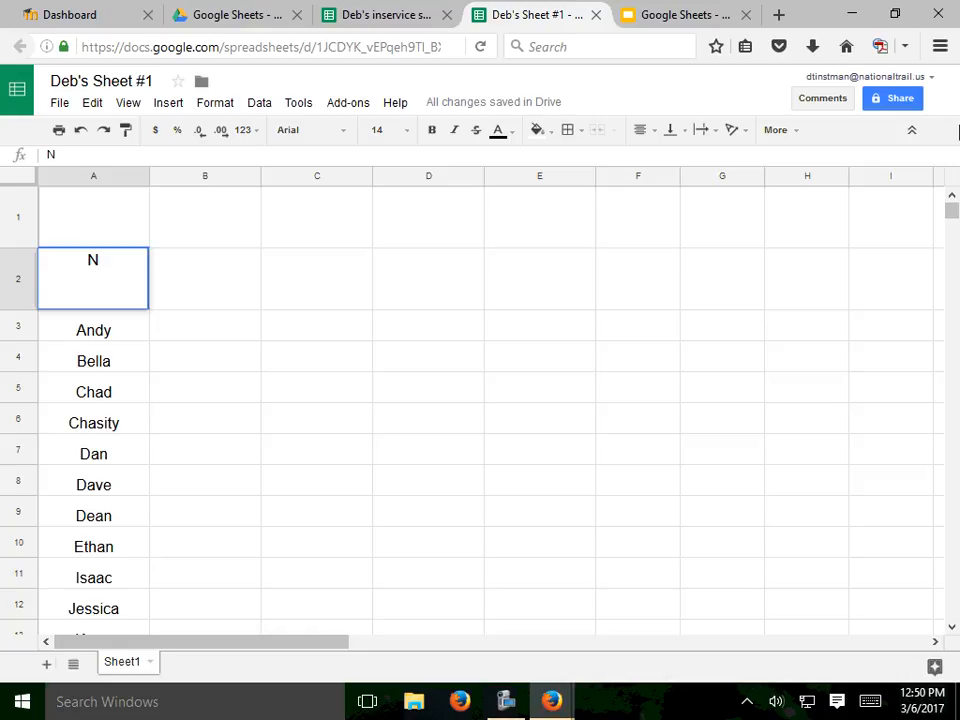
type("ame:")
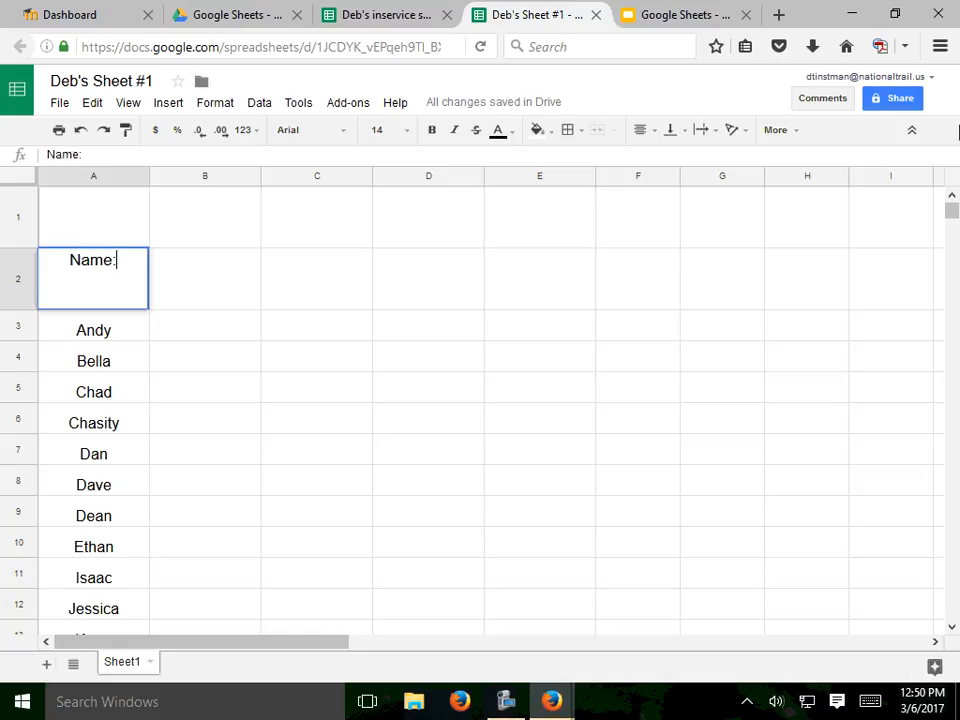
key("Tab")
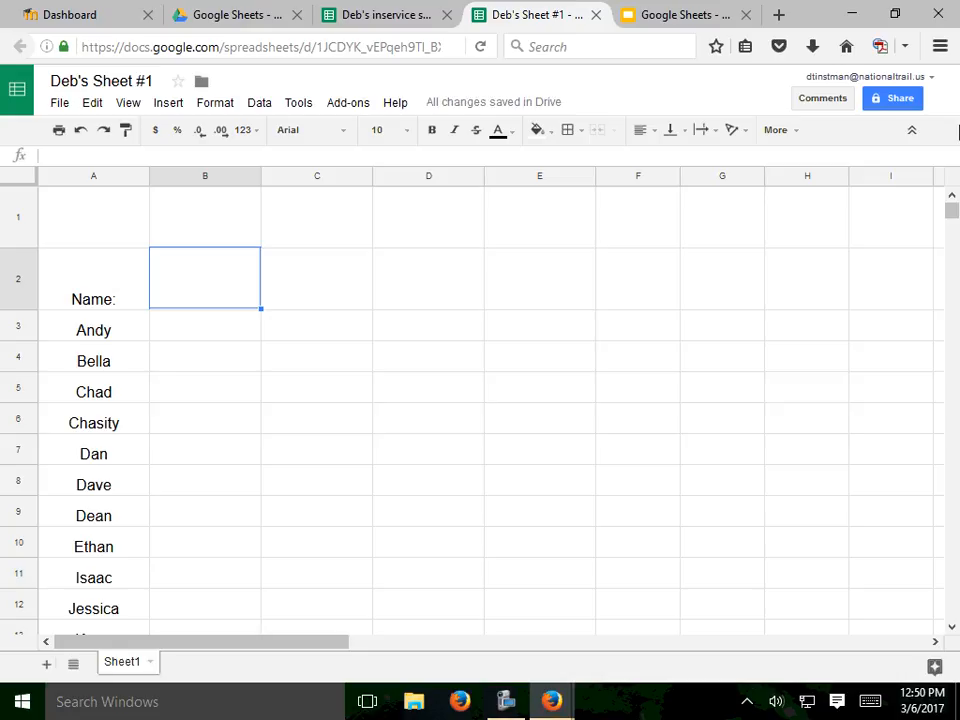
type("Status")
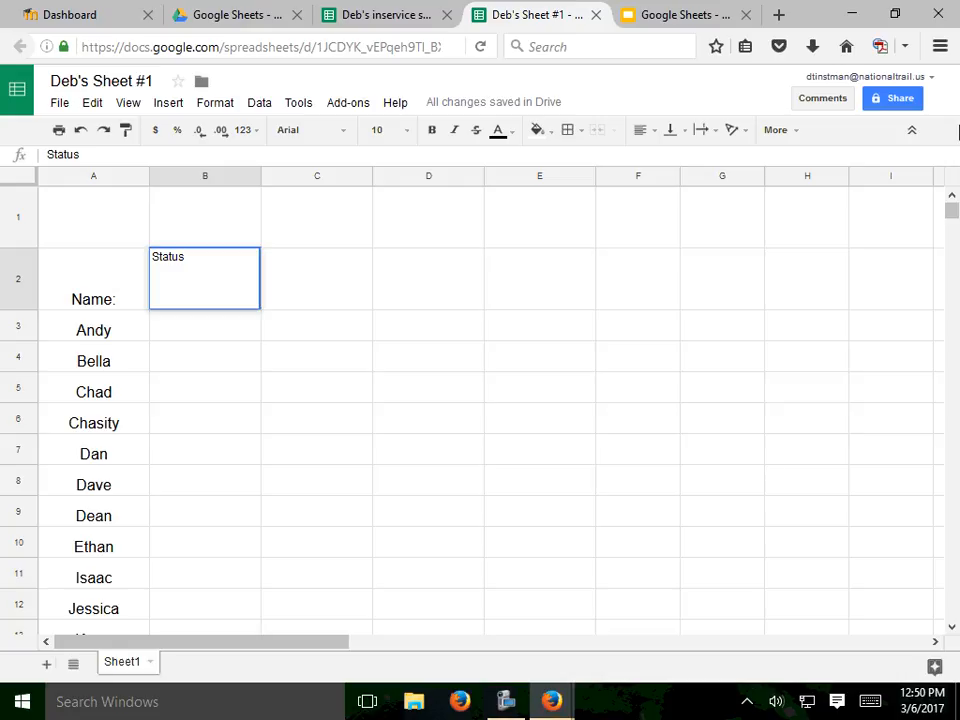
key("Tab")
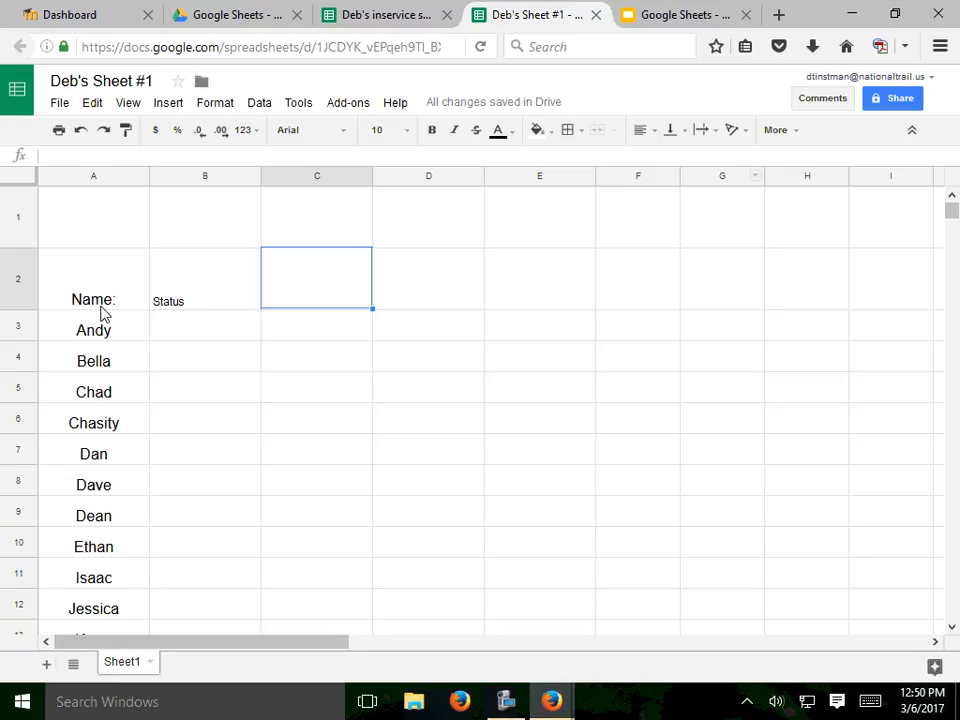
Set the font size of the "Status" and "Name:" headings in row 2 to 18
left_click(176, 304)
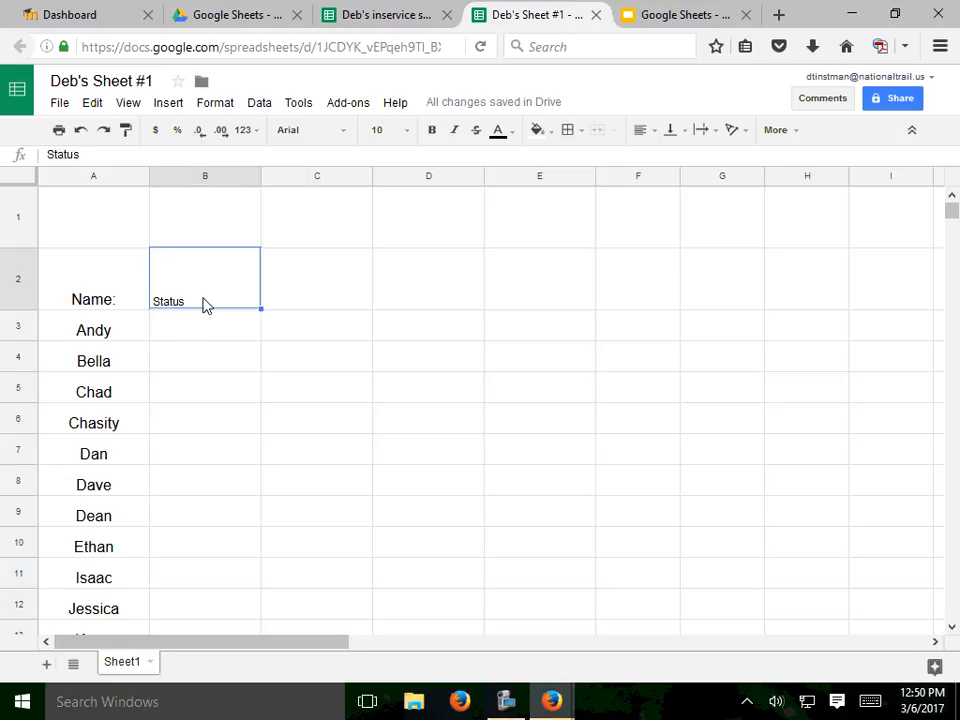
left_click(407, 134)
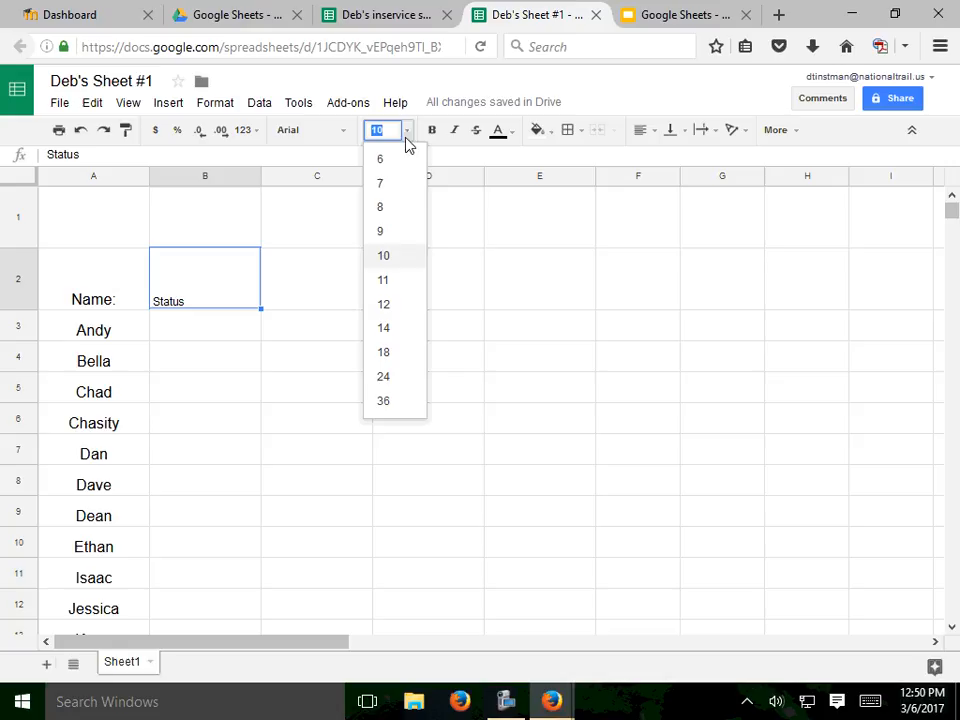
left_click(384, 354)
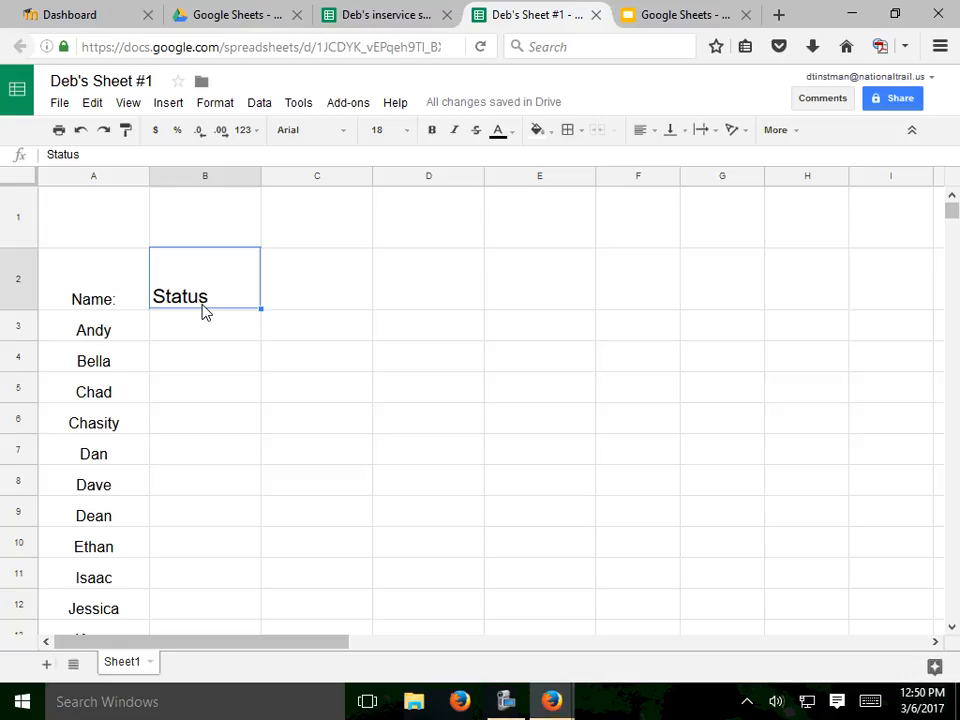
left_click(113, 292)
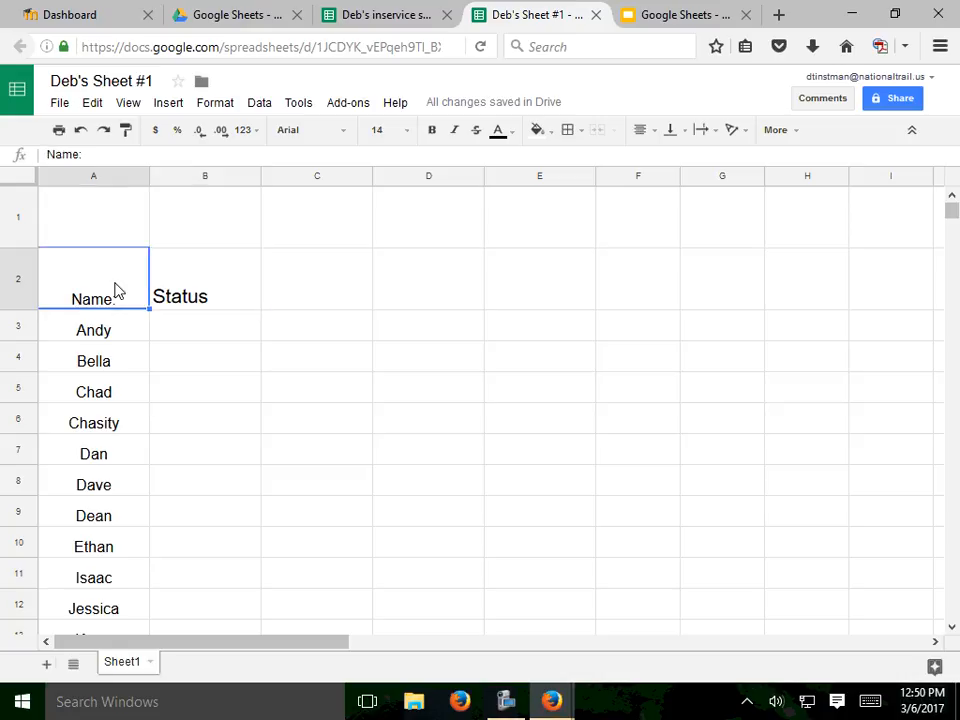
left_click(409, 132)
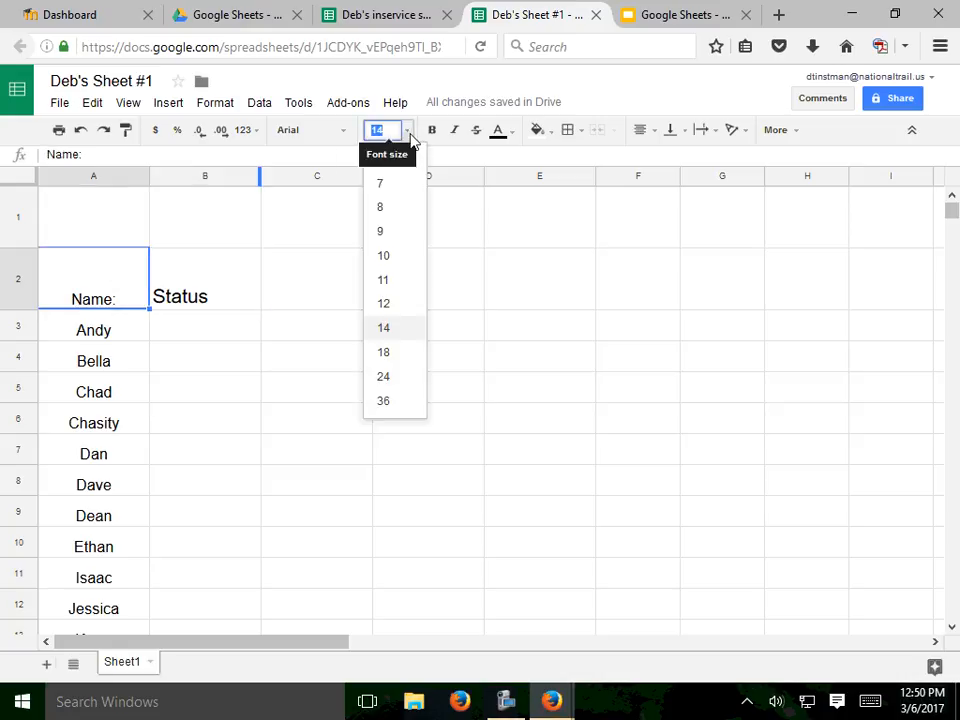
left_click(391, 362)
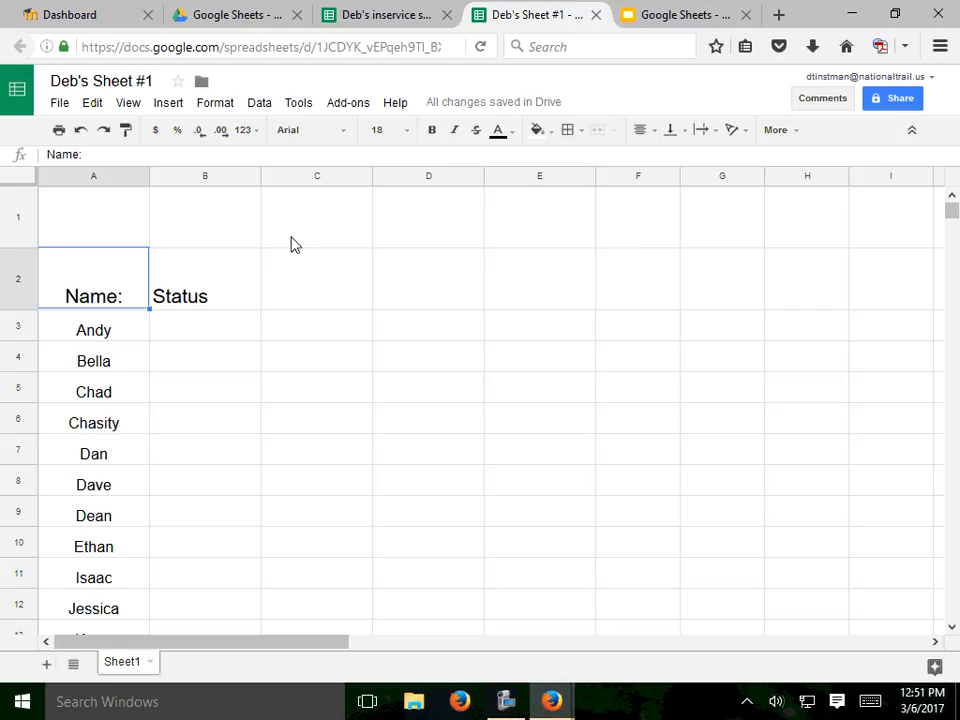
Add a black bottom border to the whole of row 1 and set its line style to medium thickness
left_click(24, 221)
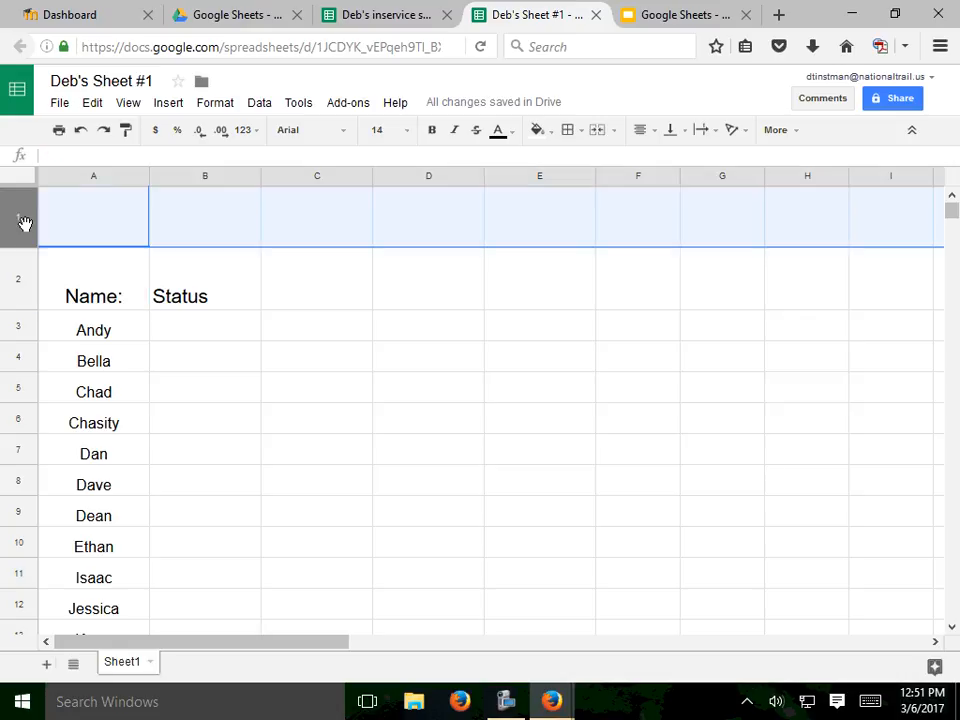
left_click(578, 133)
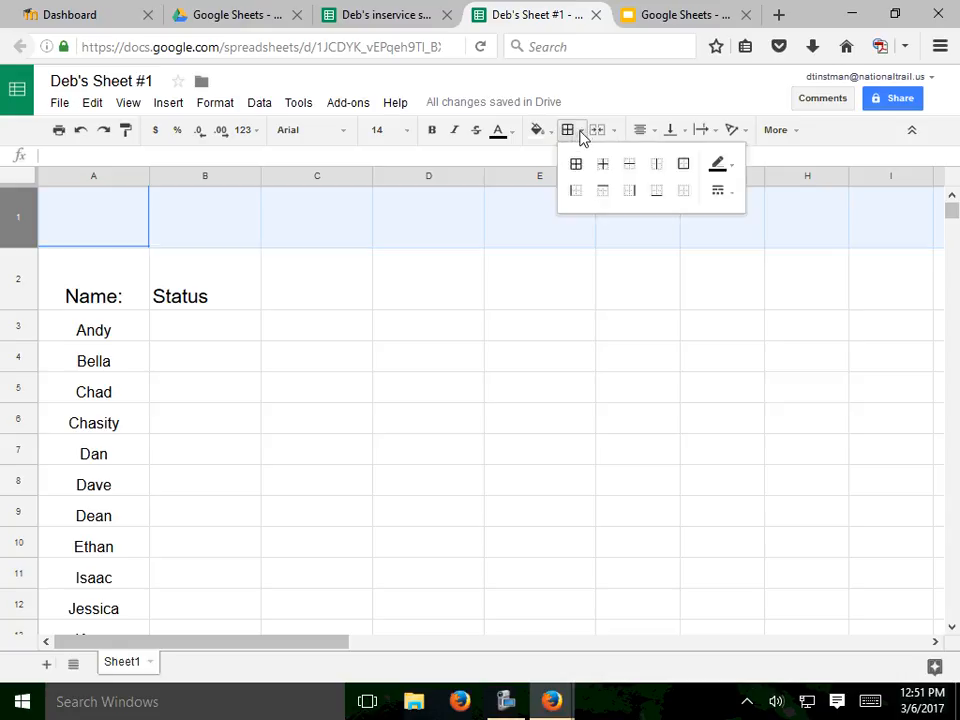
left_click(656, 194)
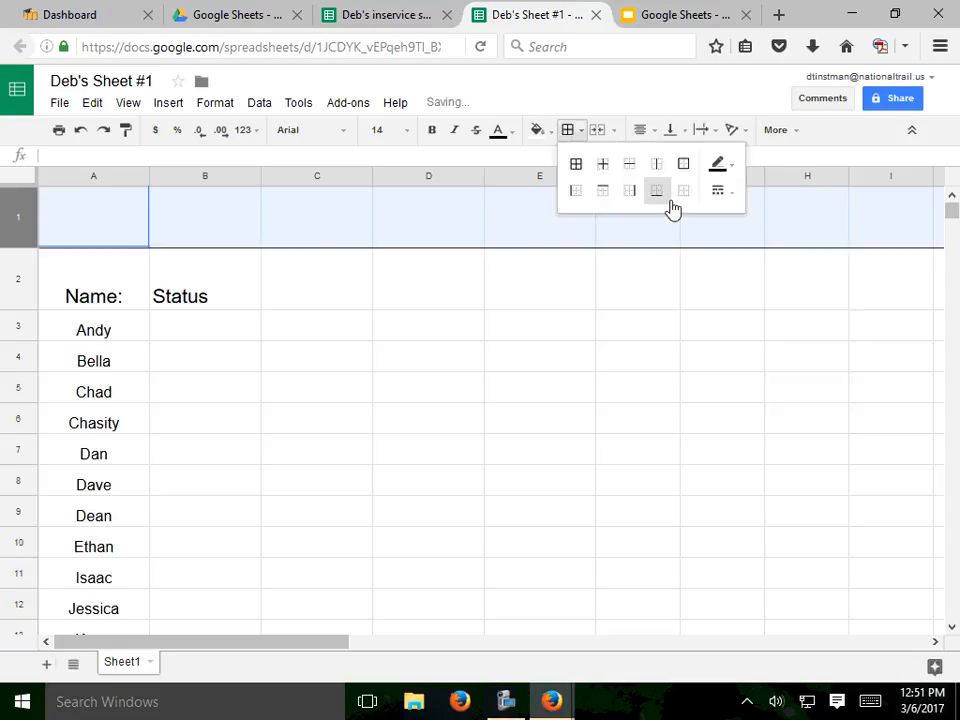
left_click(729, 167)
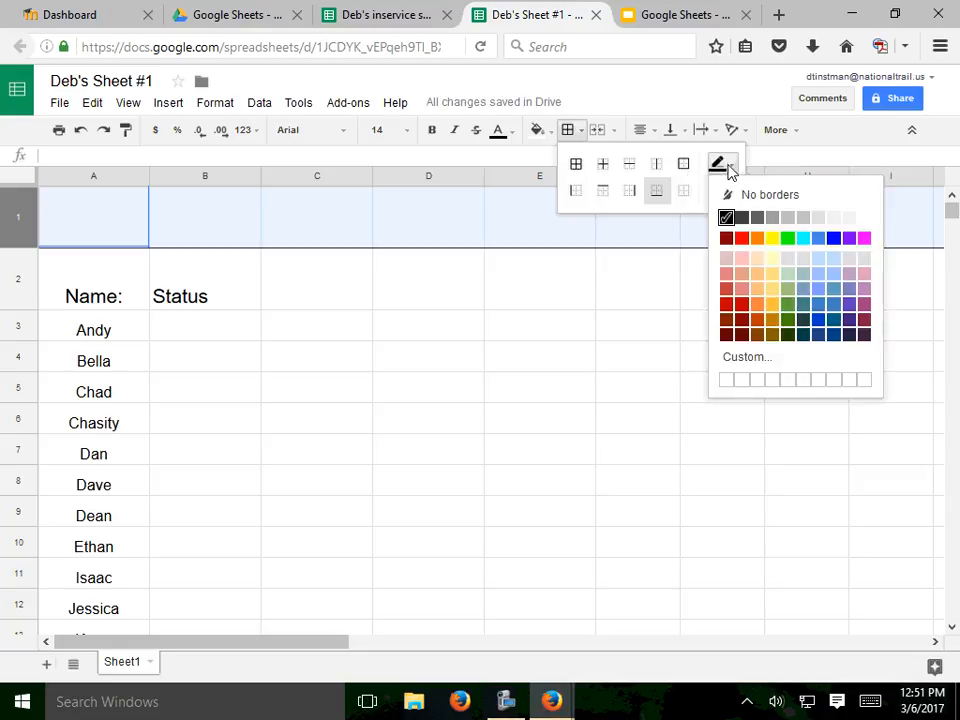
left_click(733, 169)
left_click(720, 192)
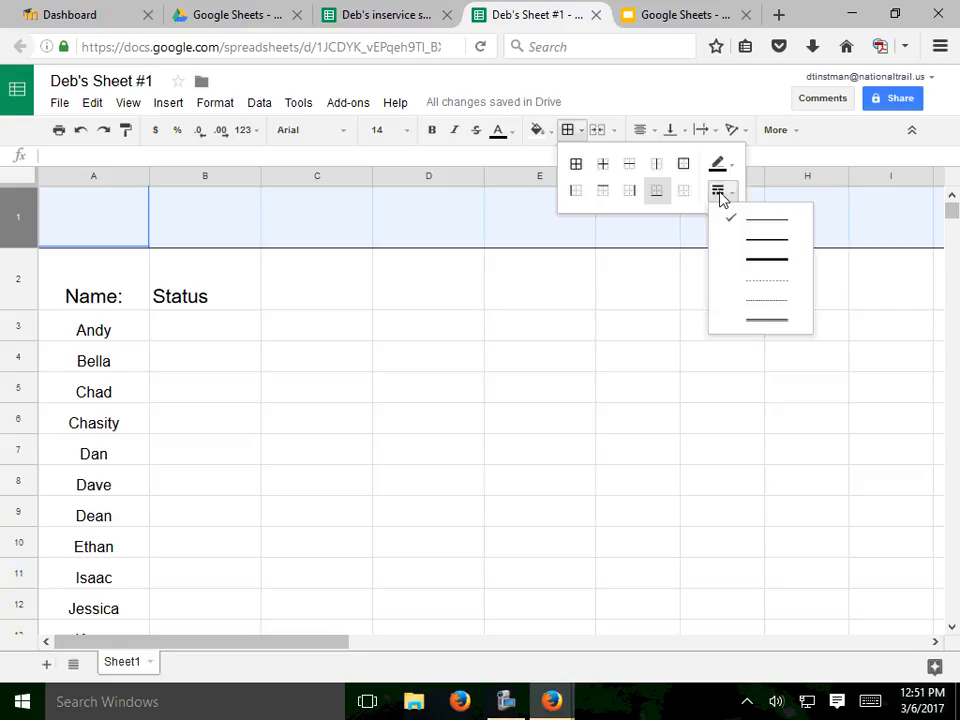
left_click(755, 241)
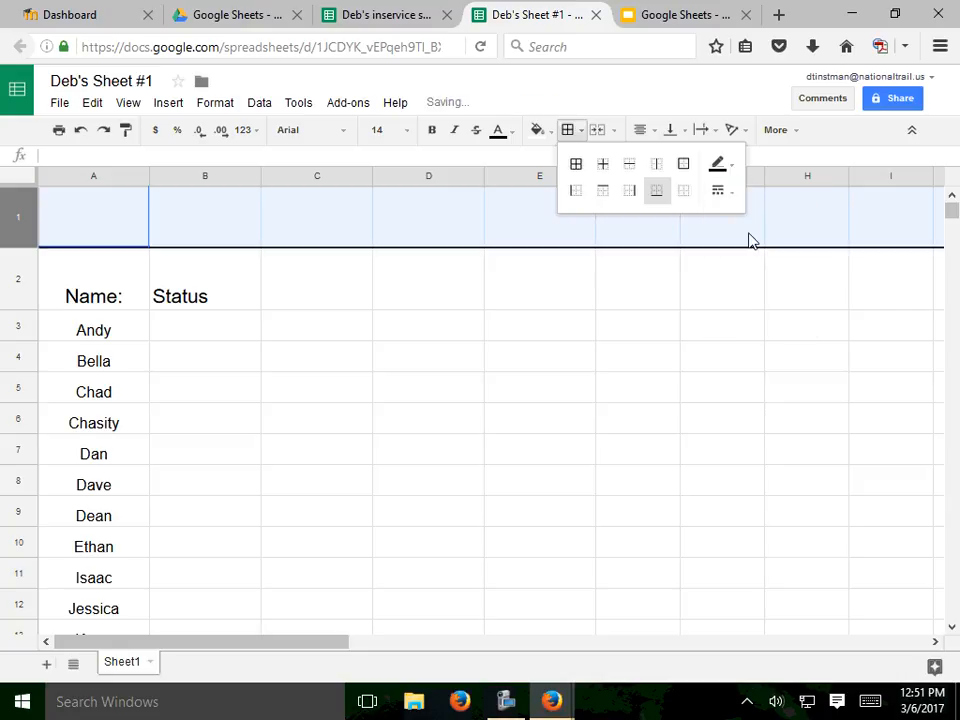
Add a black bottom border under heading row 2 and set its line style to the thickest solid line
left_click(17, 284)
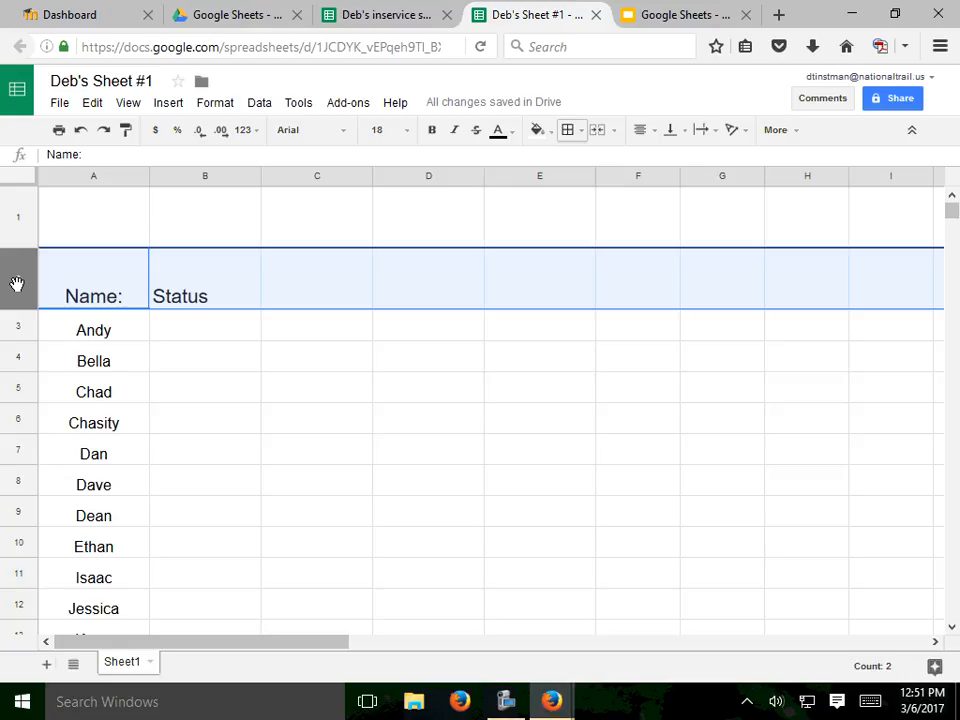
left_click(585, 135)
left_click(656, 193)
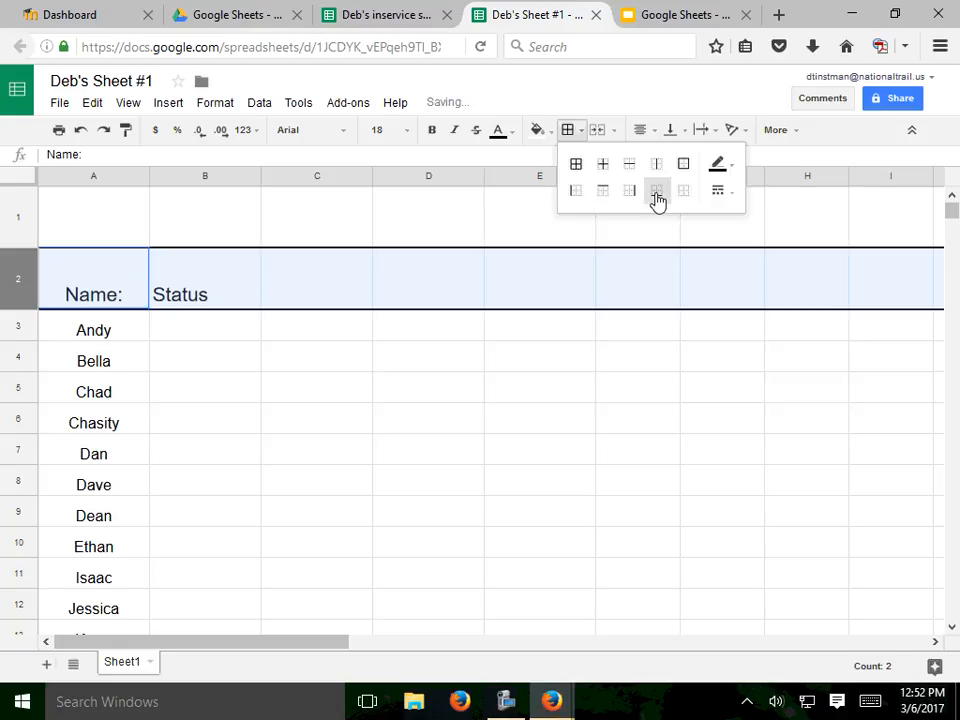
left_click(720, 193)
left_click(753, 266)
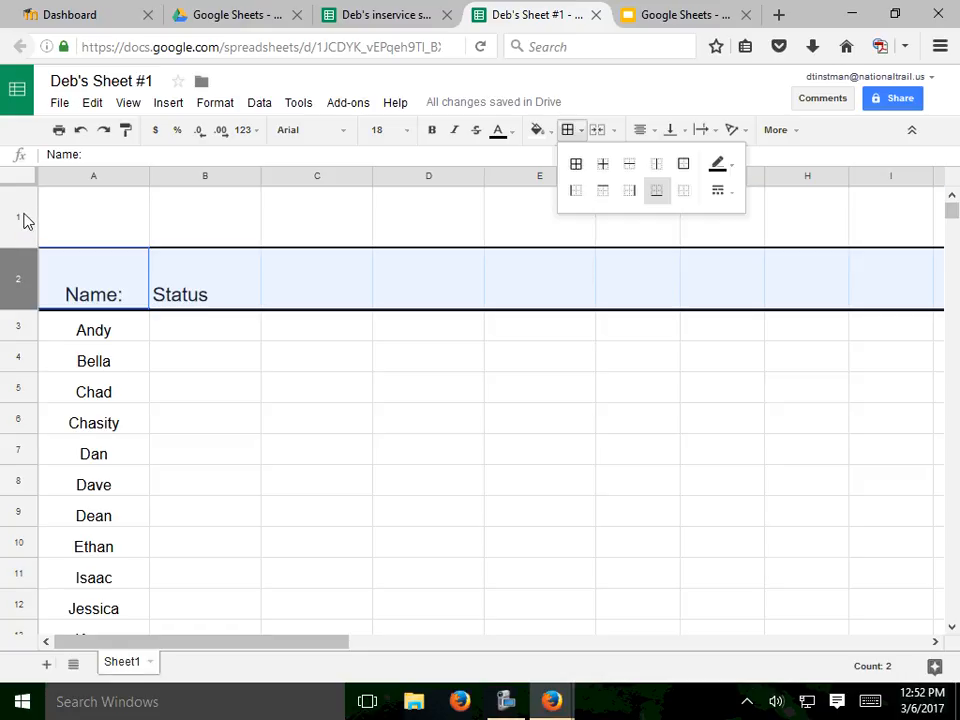
Select rows 1 and 2 and freeze these two rows
left_click_drag(24, 220, 24, 252)
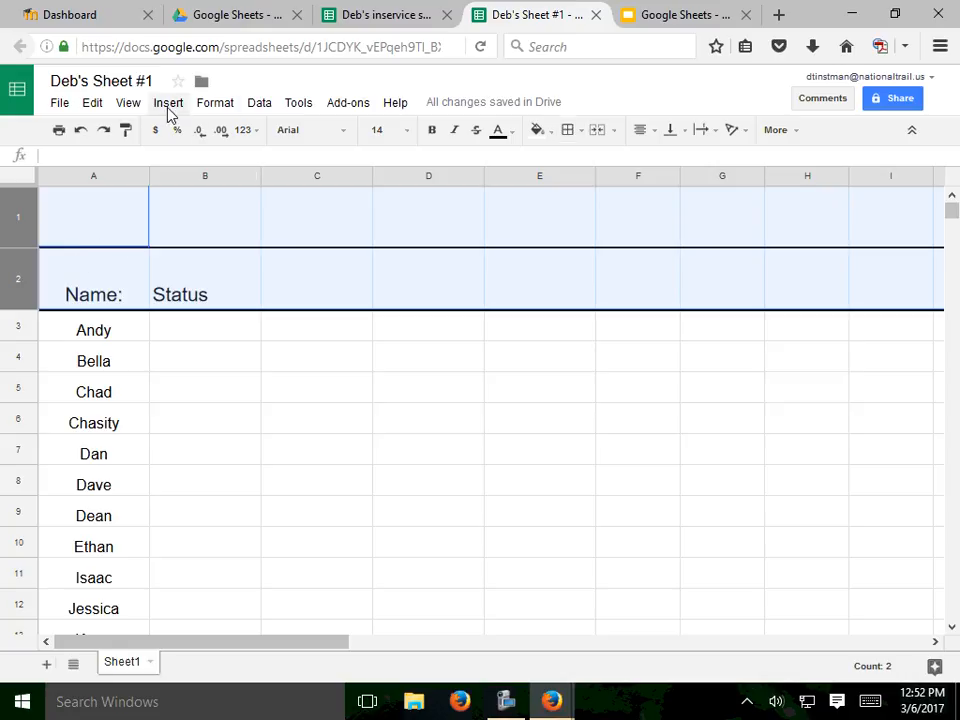
left_click(127, 106)
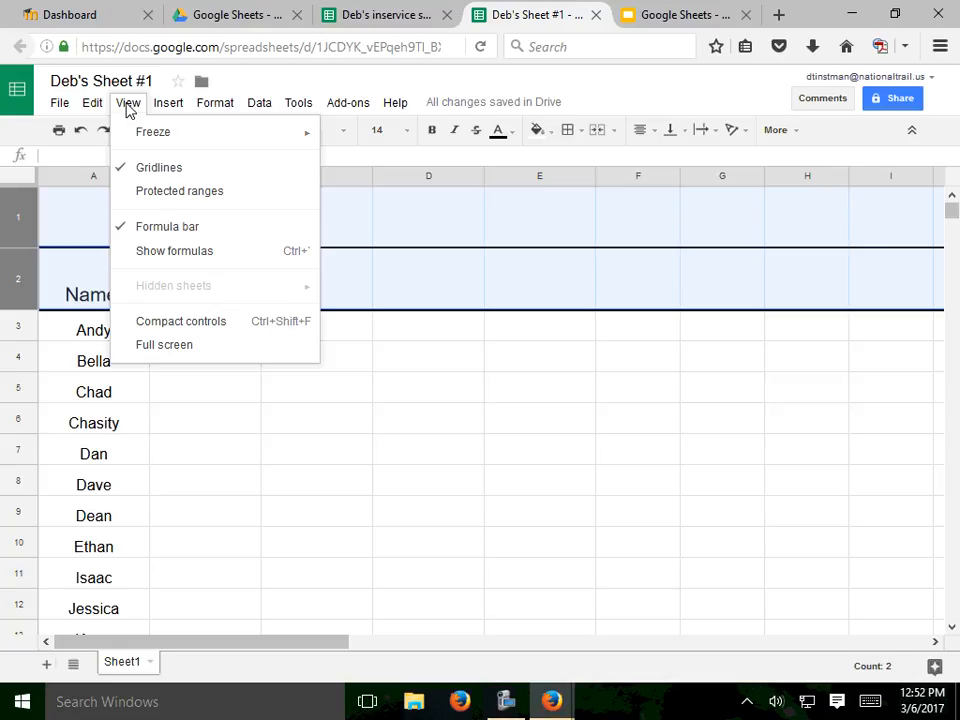
mouse_move(160, 142)
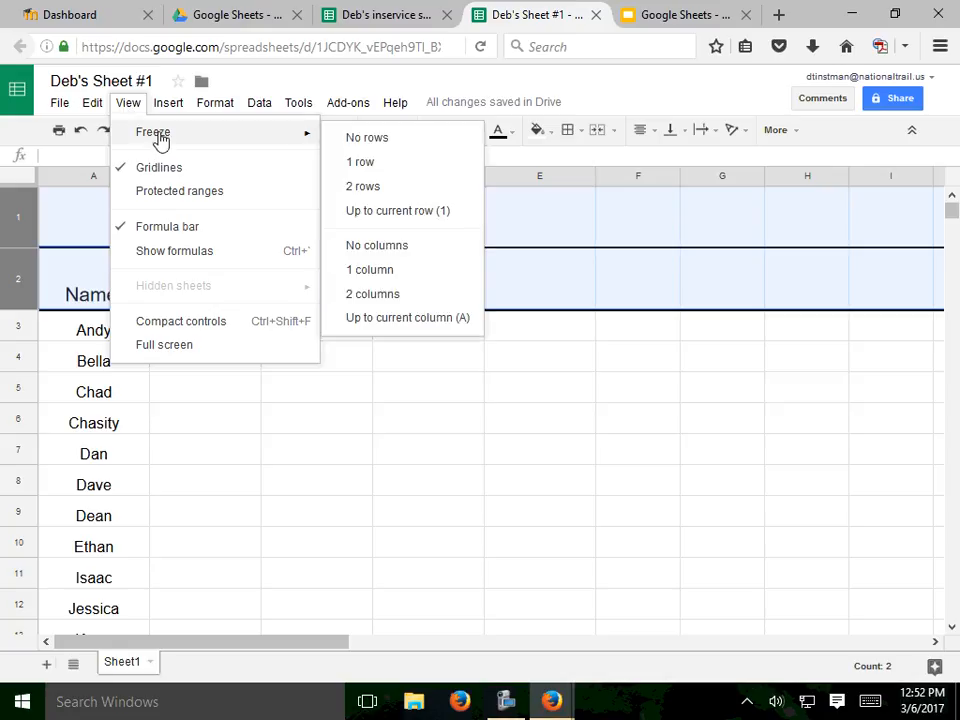
left_click(385, 193)
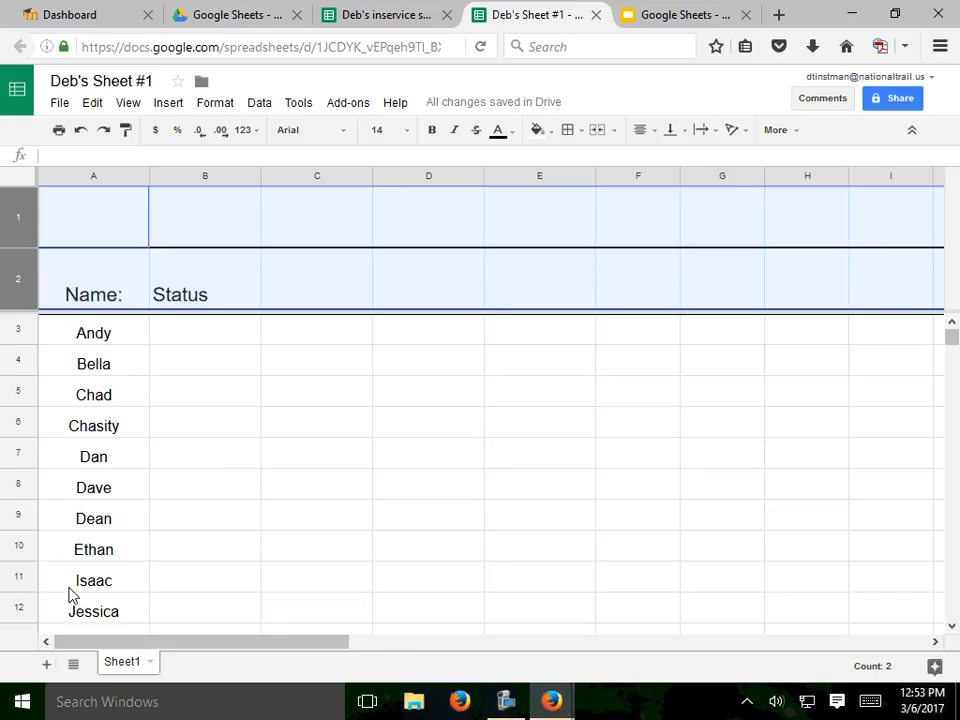
Move down the name list and return to its start to check how the frozen heading rows behave
left_click(20, 546)
key("Down")
key("Down")
key("Down")
key("Down")
key("Down")
key("Down")
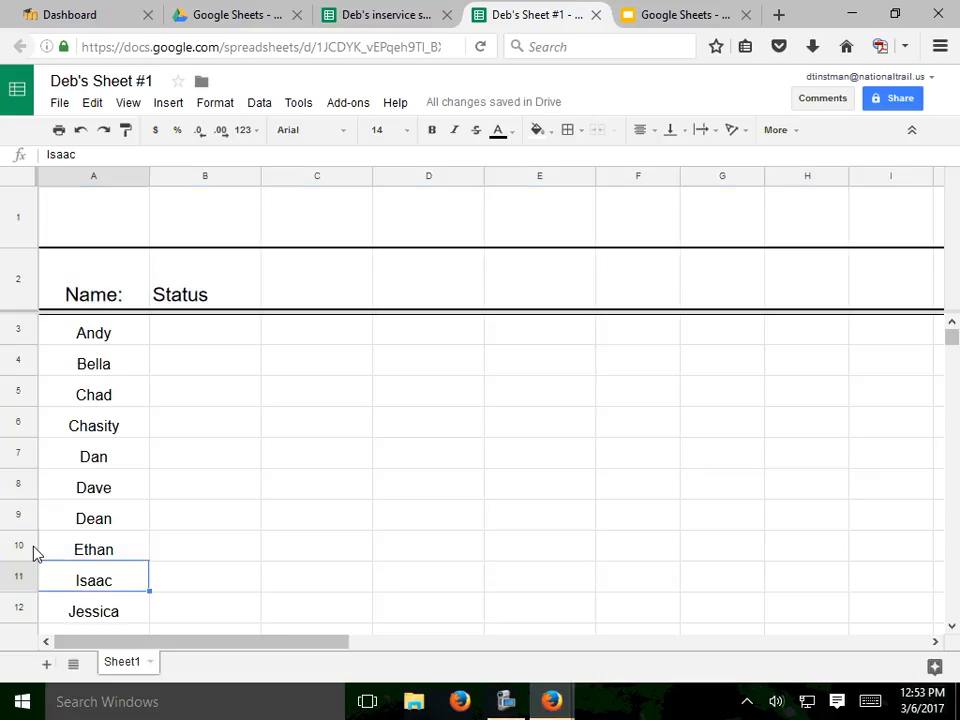
key("Down")
key("Down")
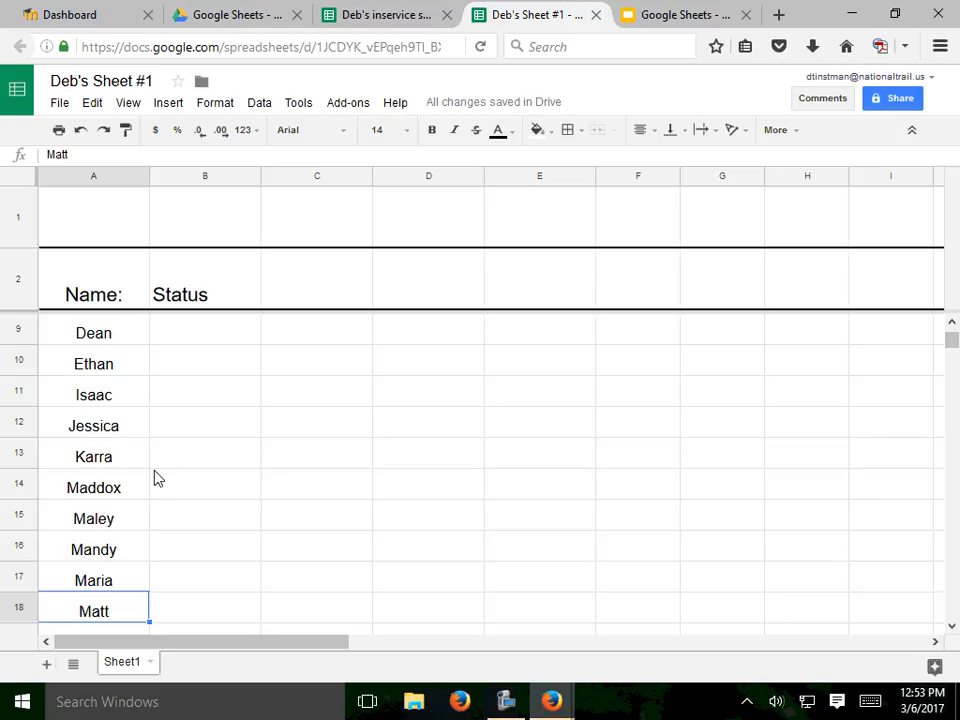
scroll(155, 480, "up", 2)
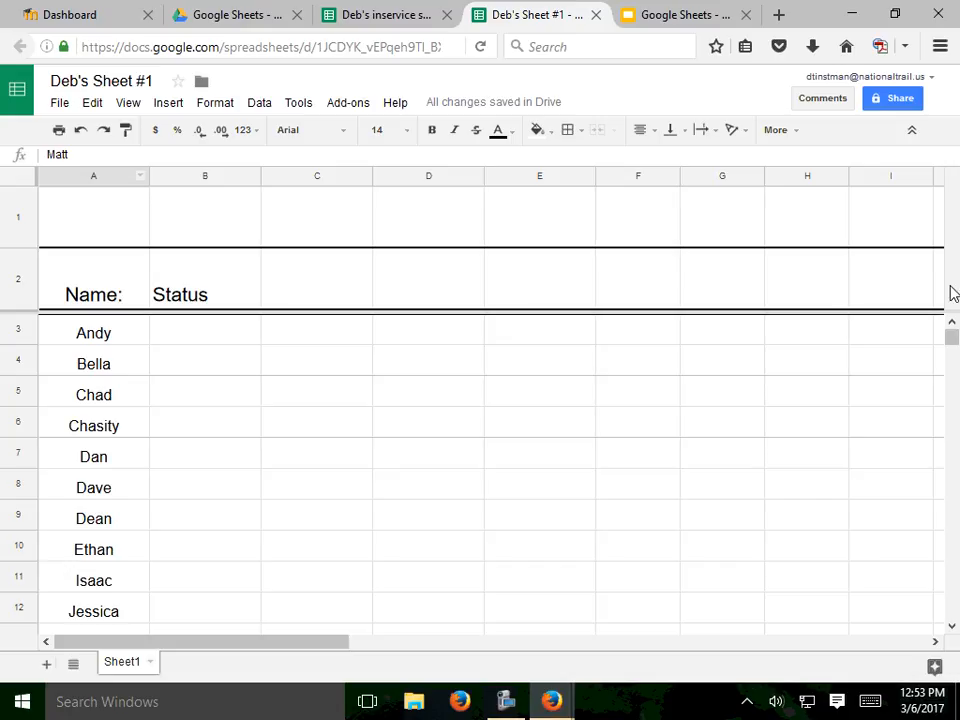
Select columns A and B and freeze these two columns
left_click(223, 178)
left_click(101, 177)
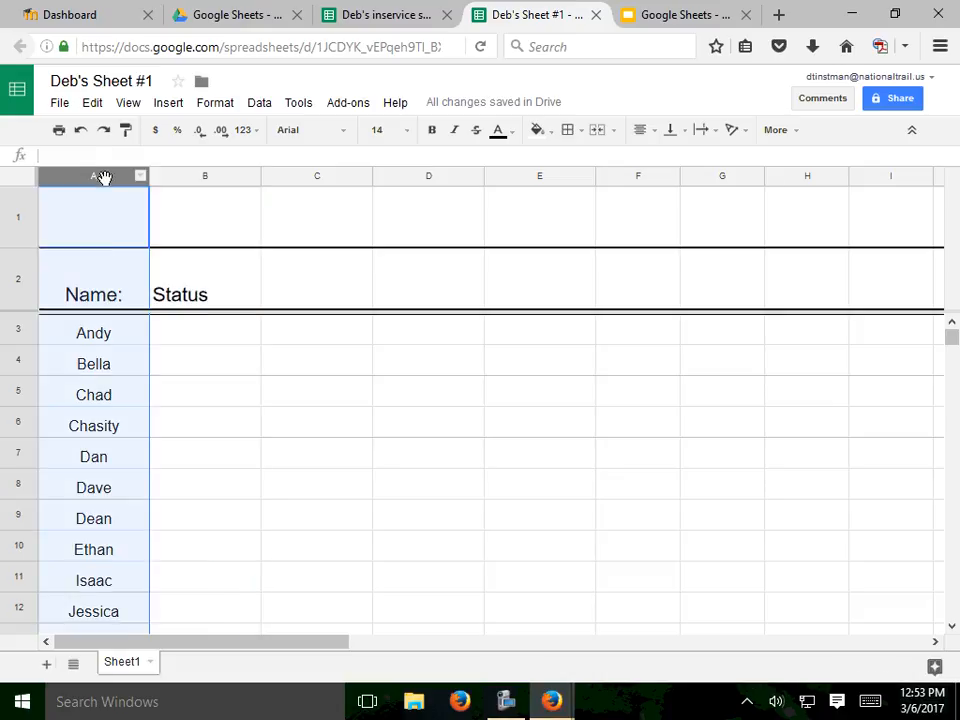
left_click(213, 177, "shift")
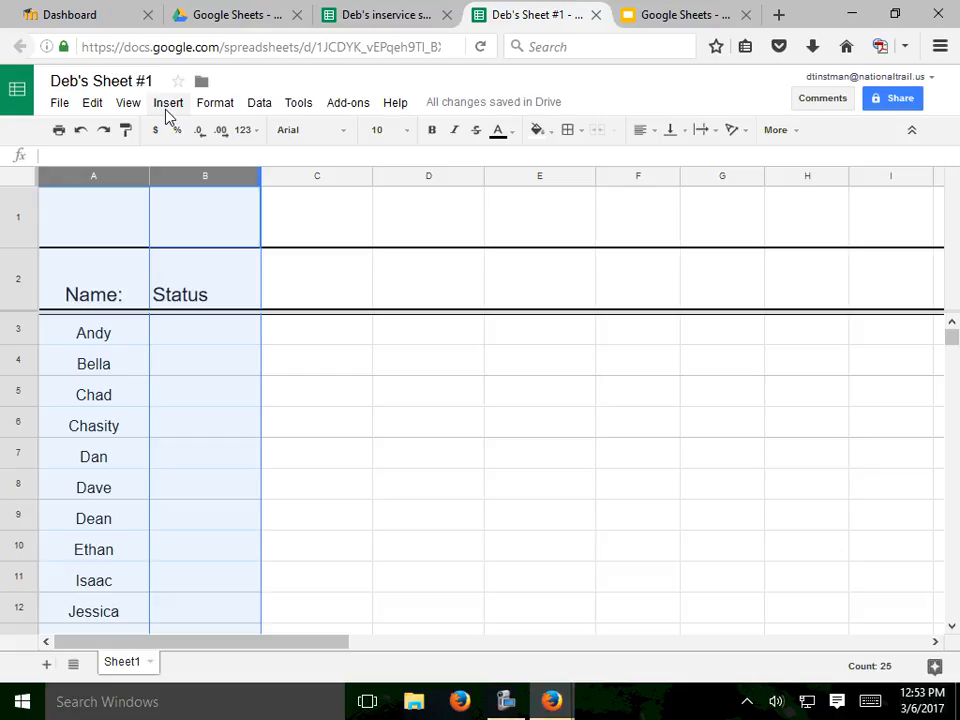
left_click(134, 108)
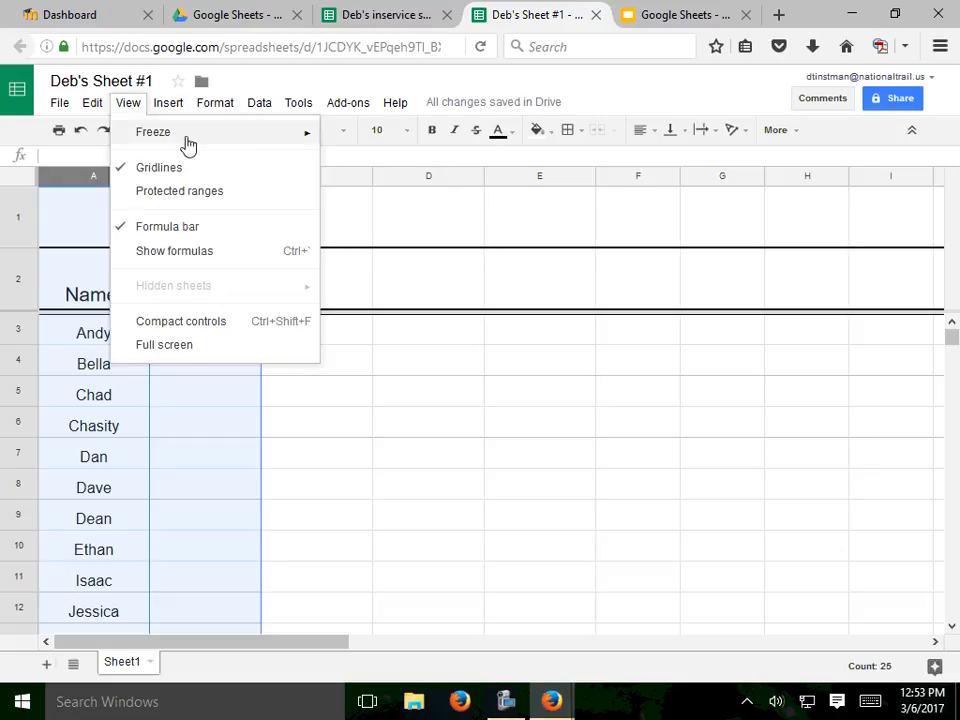
mouse_move(214, 144)
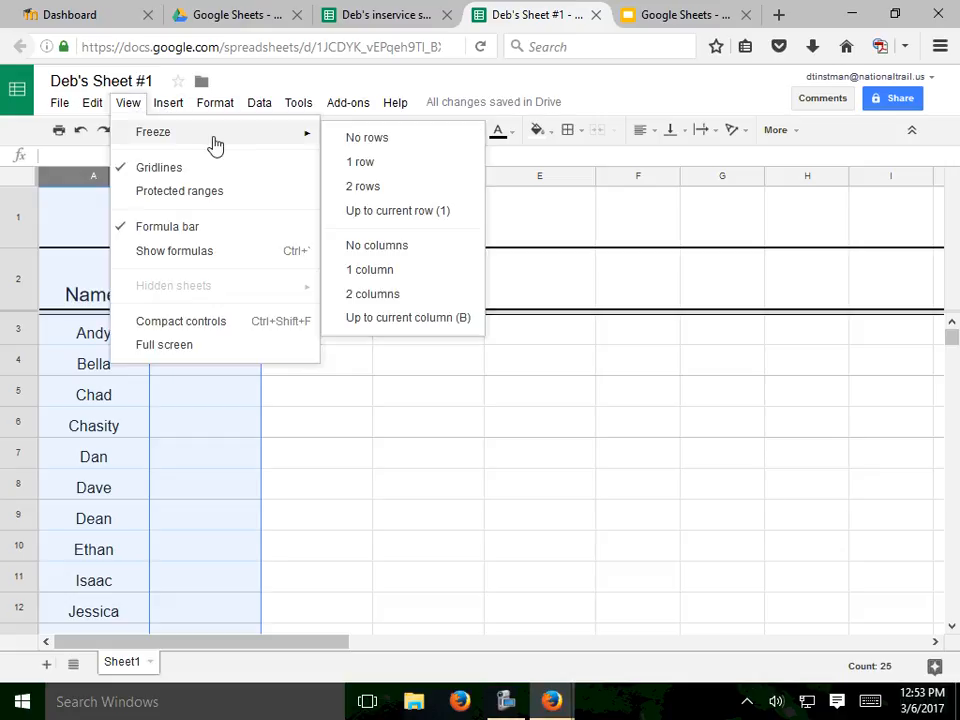
left_click(388, 303)
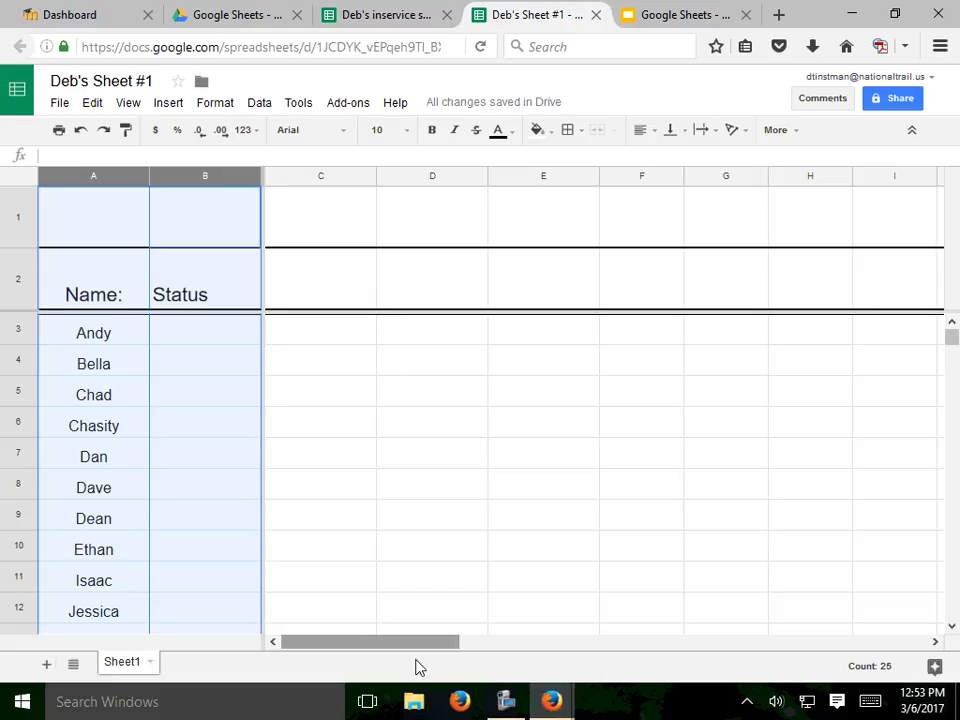
left_click_drag(414, 651, 369, 688)
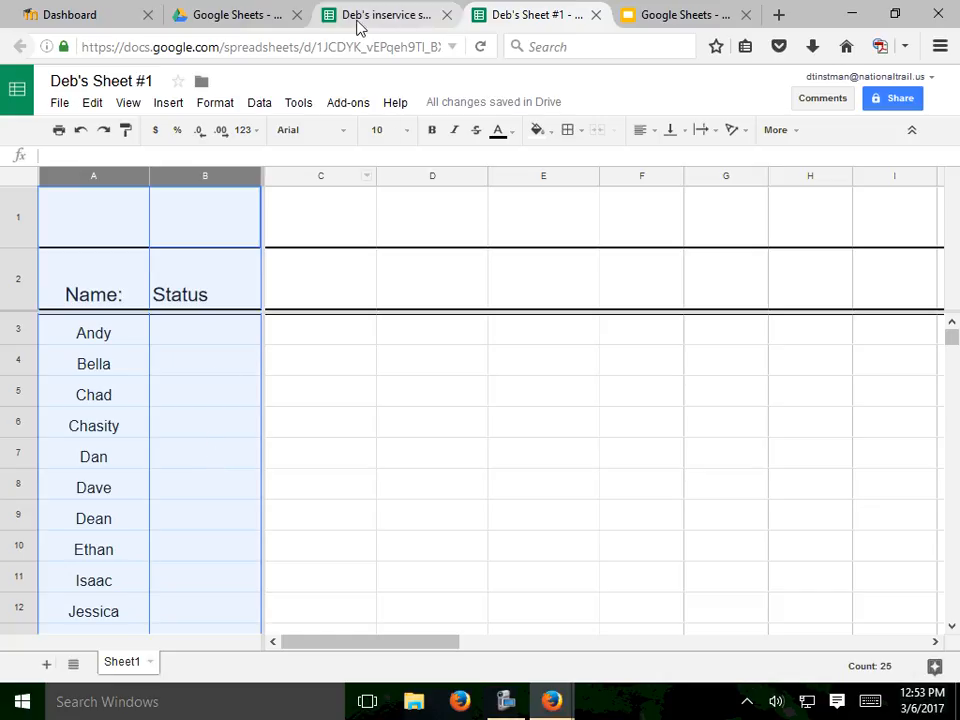
Switch to the open inservice spreadsheet # 5 and examine its columns beyond the frozen Name and Status columns
left_click(389, 18)
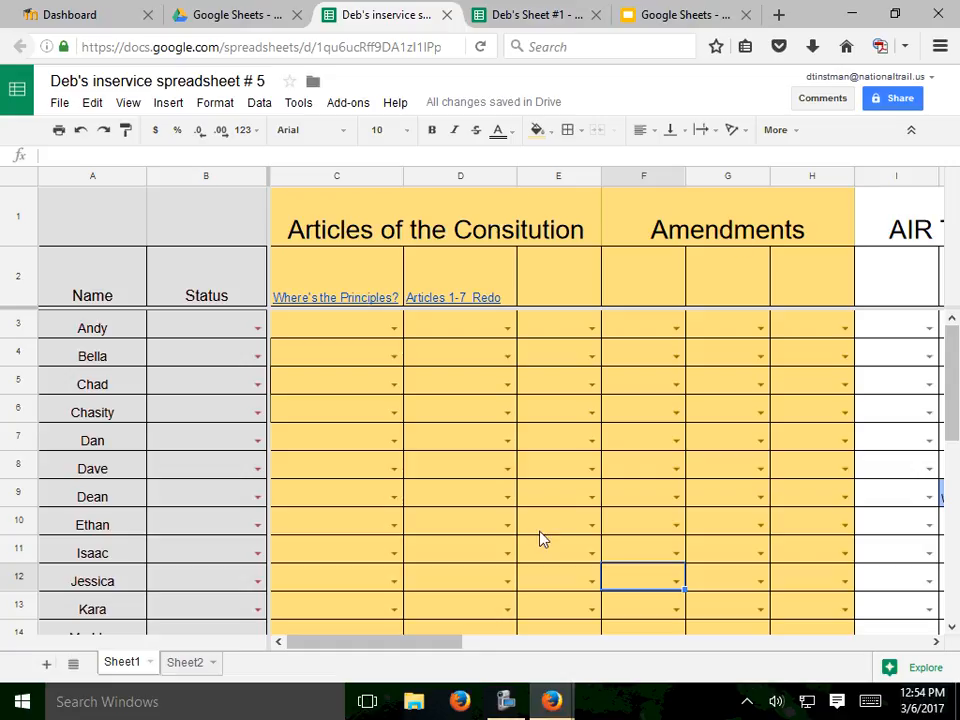
mouse_move(432, 649)
left_mouse_down()
mouse_move(512, 649)
mouse_move(430, 645)
left_mouse_up()
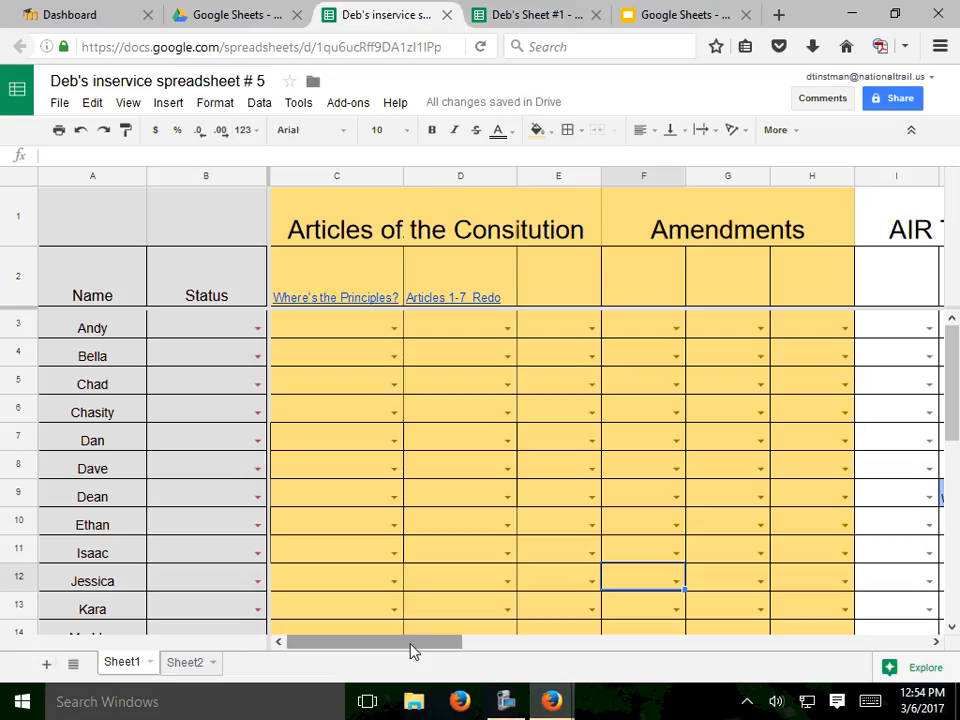
left_click_drag(413, 650, 651, 671)
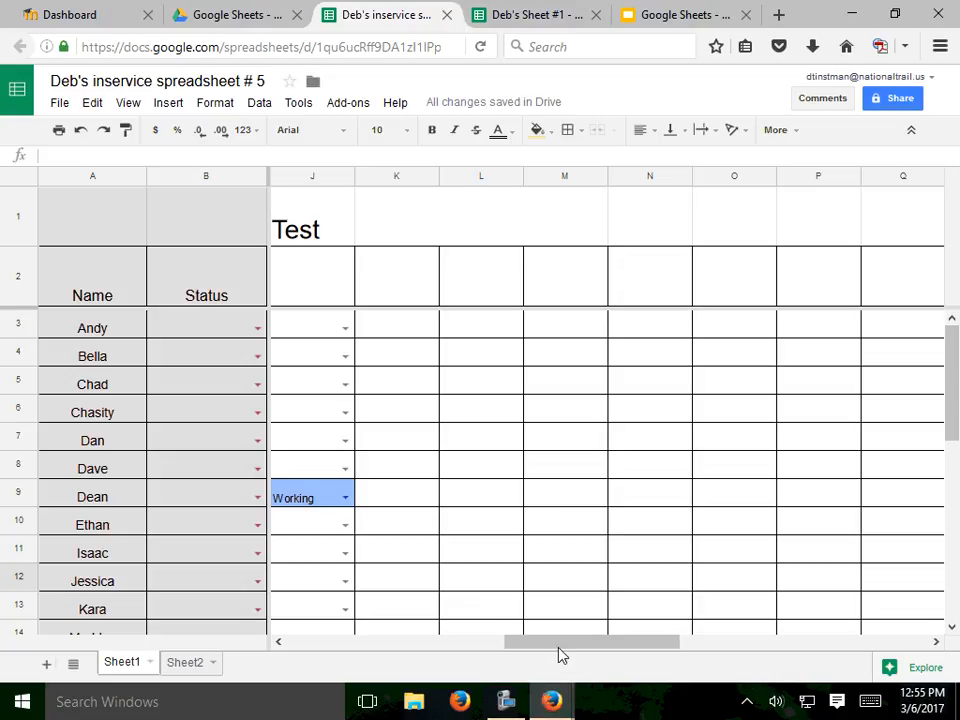
left_click_drag(561, 648, 664, 645)
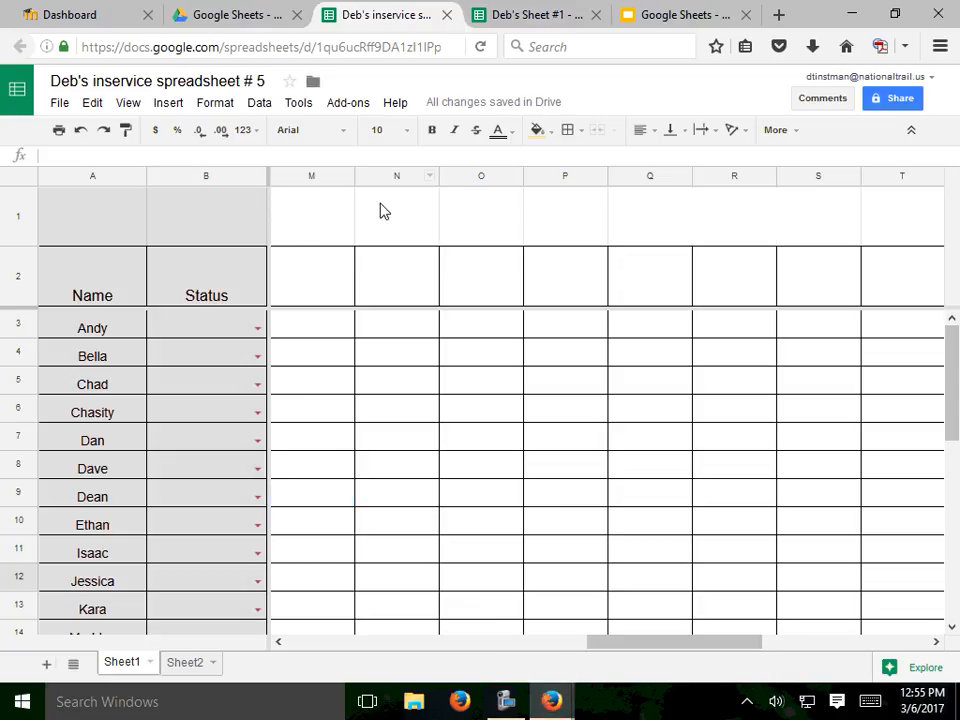
Select cells N1 through P1 in the header row and check the Merge cells option
left_click(406, 177)
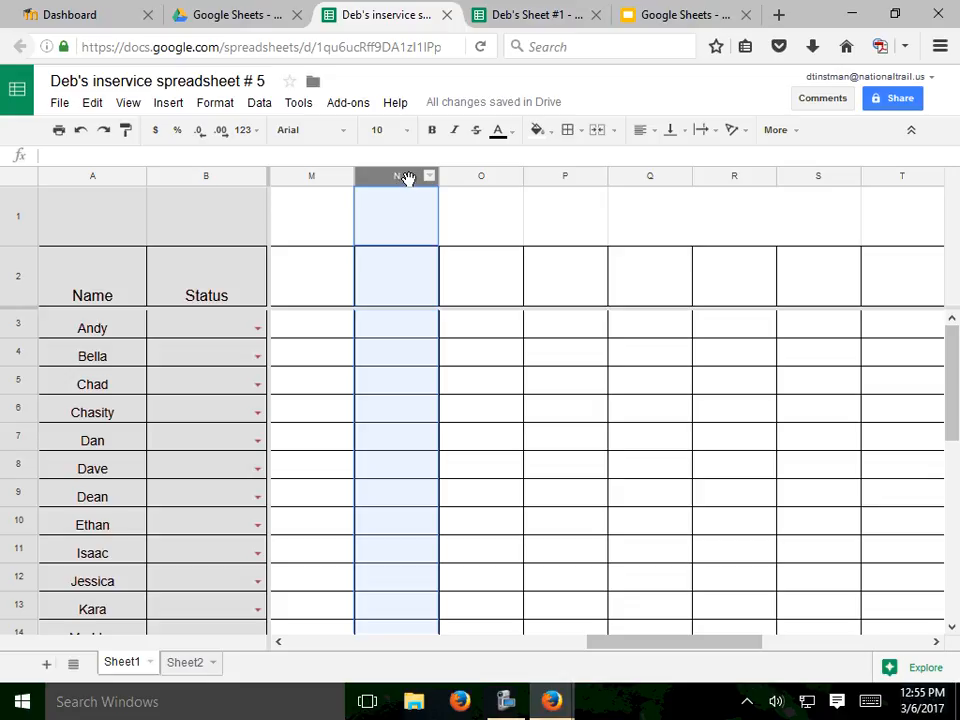
left_click(394, 222)
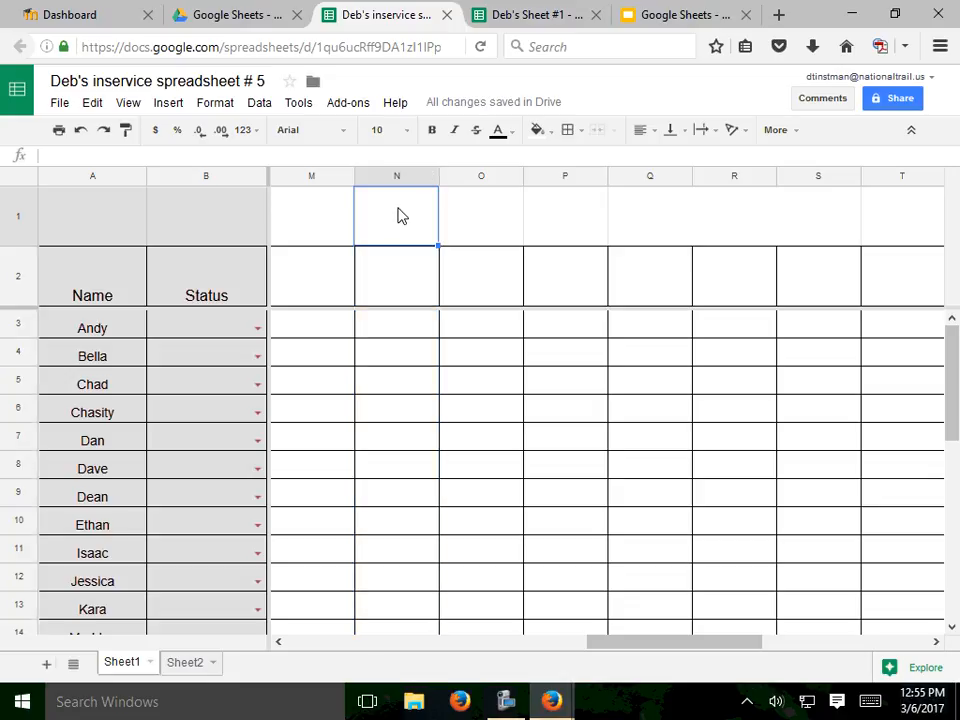
left_click_drag(406, 210, 546, 220)
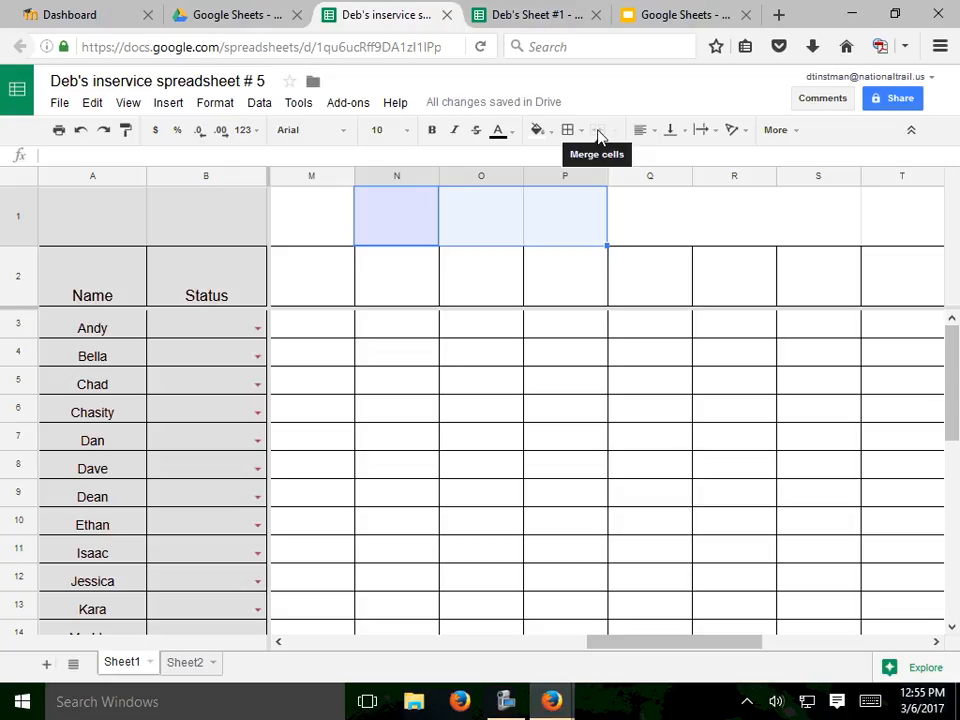
Examine the row 1 header cells after the "AIR Test" heading and select the merged cell spanning columns K to M
left_click_drag(645, 652, 614, 645)
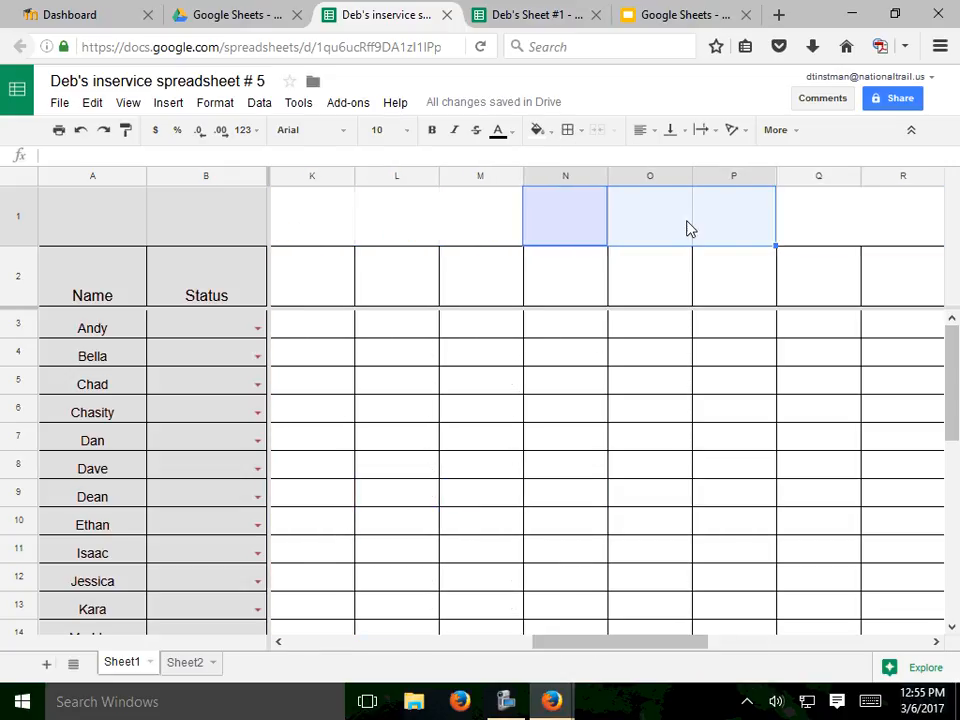
left_click(656, 225)
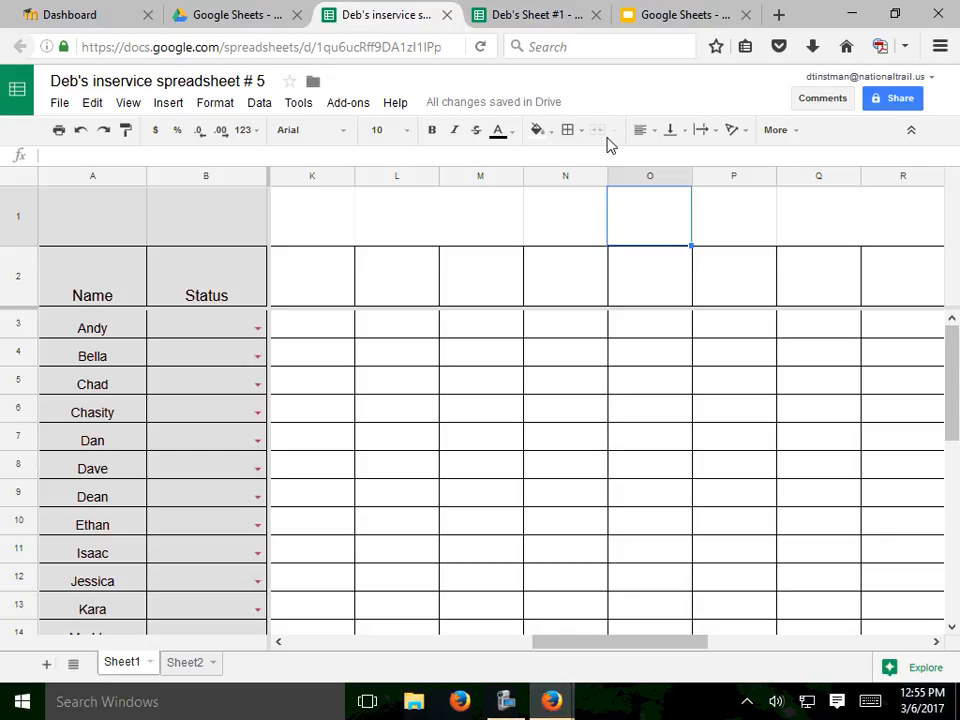
left_click(540, 272)
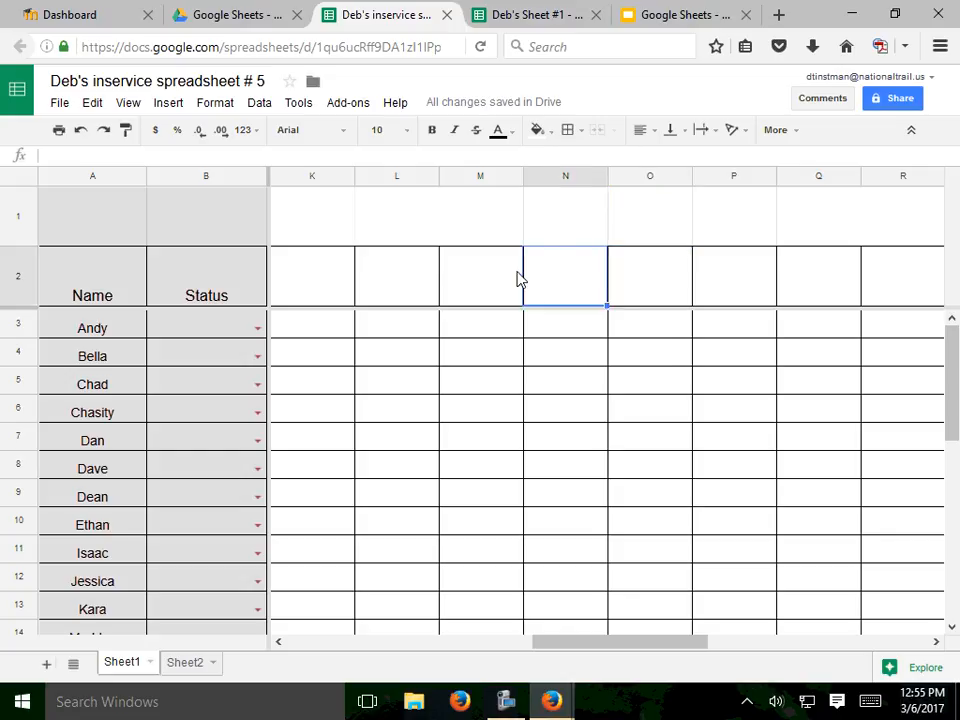
left_click(396, 282)
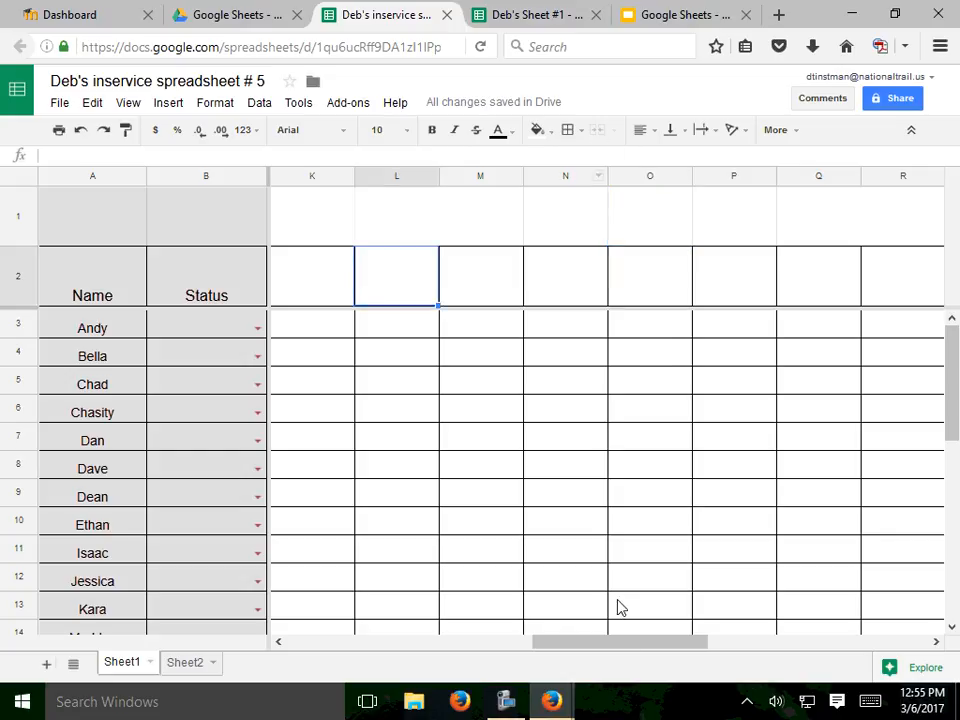
left_click_drag(632, 645, 597, 620)
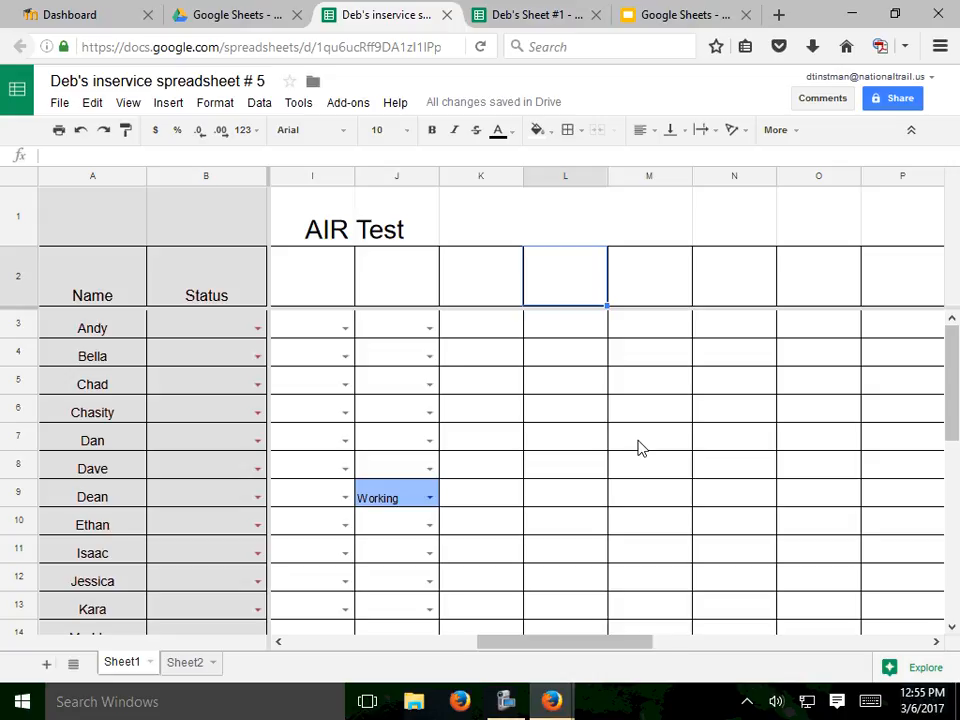
left_click(593, 215)
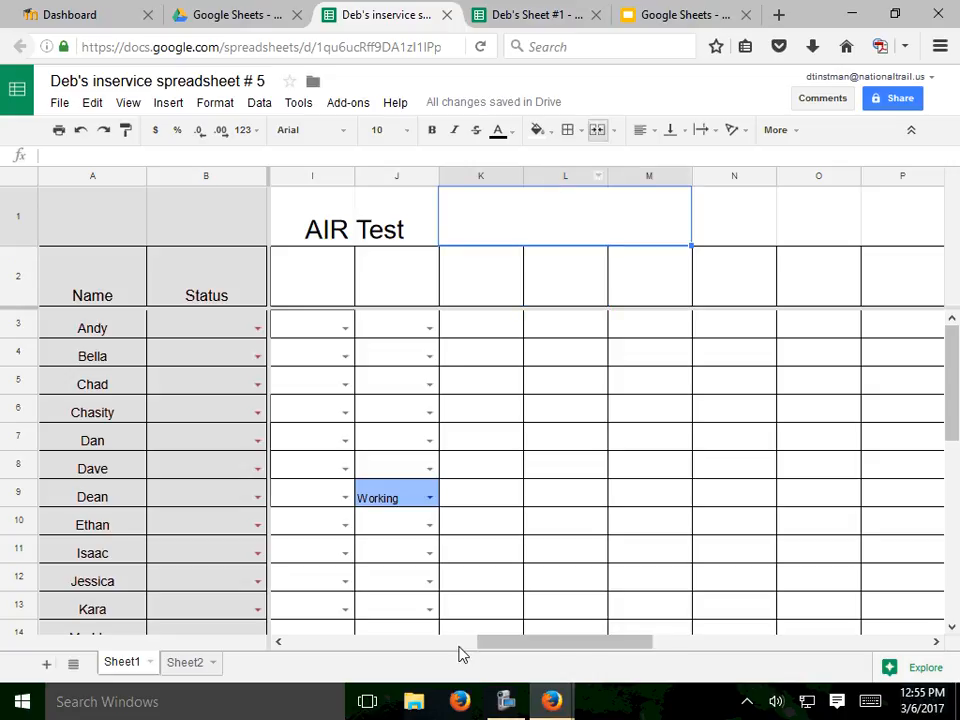
left_click(508, 703)
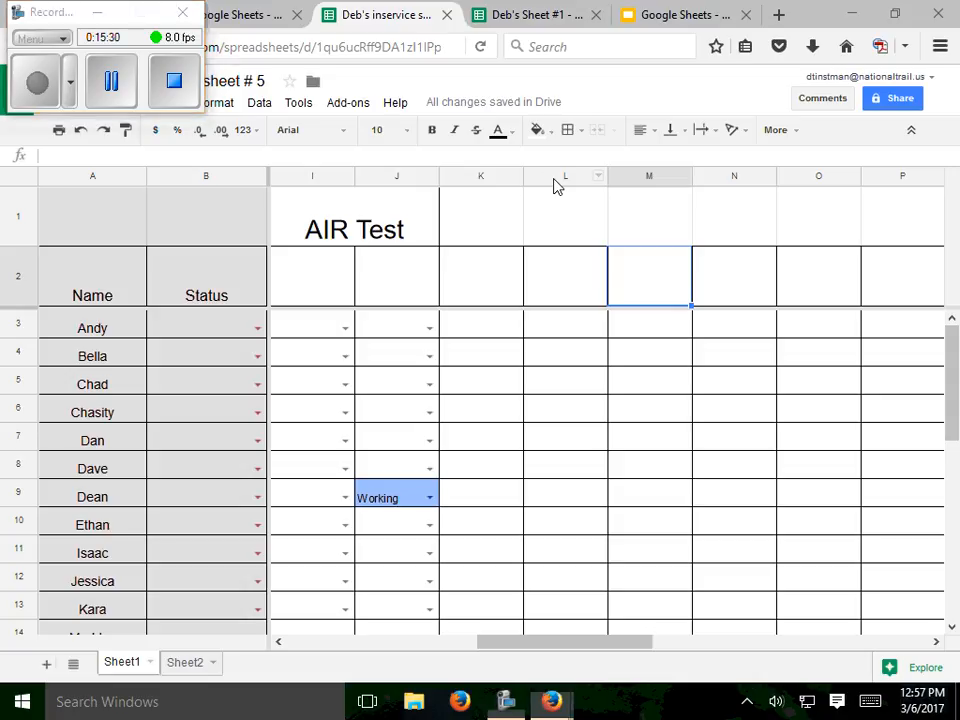
left_click(555, 180)
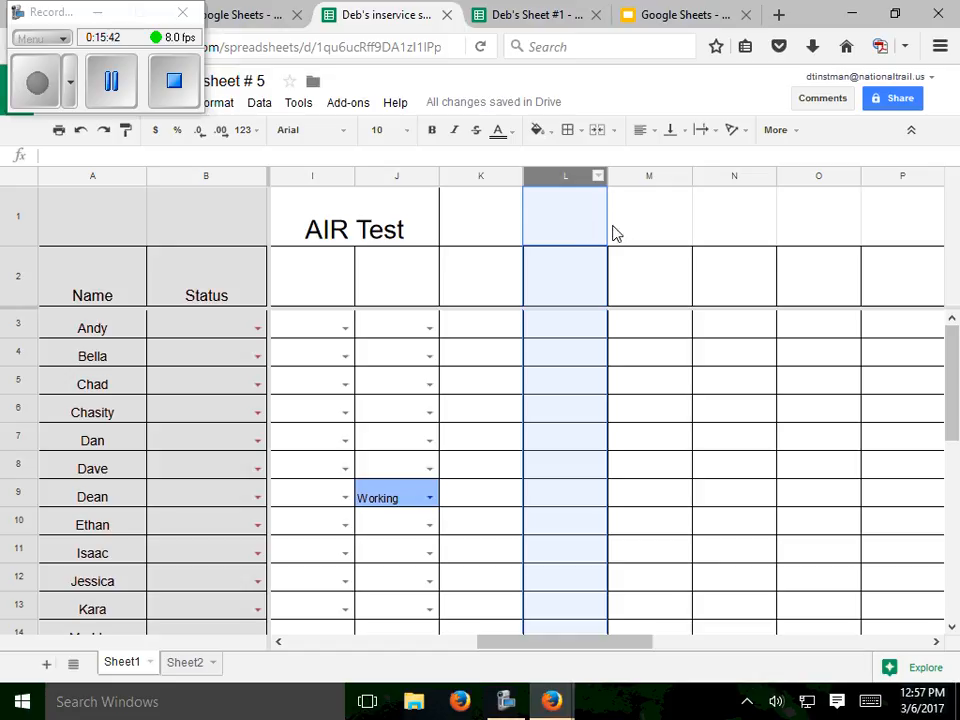
left_click(647, 220, "ctrl")
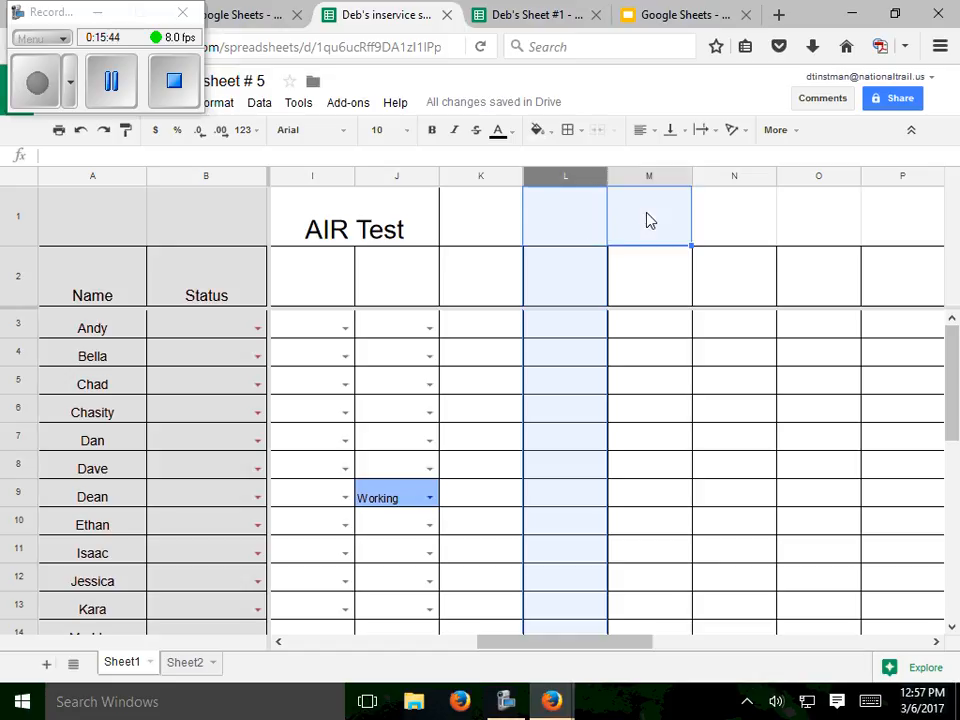
left_click(724, 219, "ctrl")
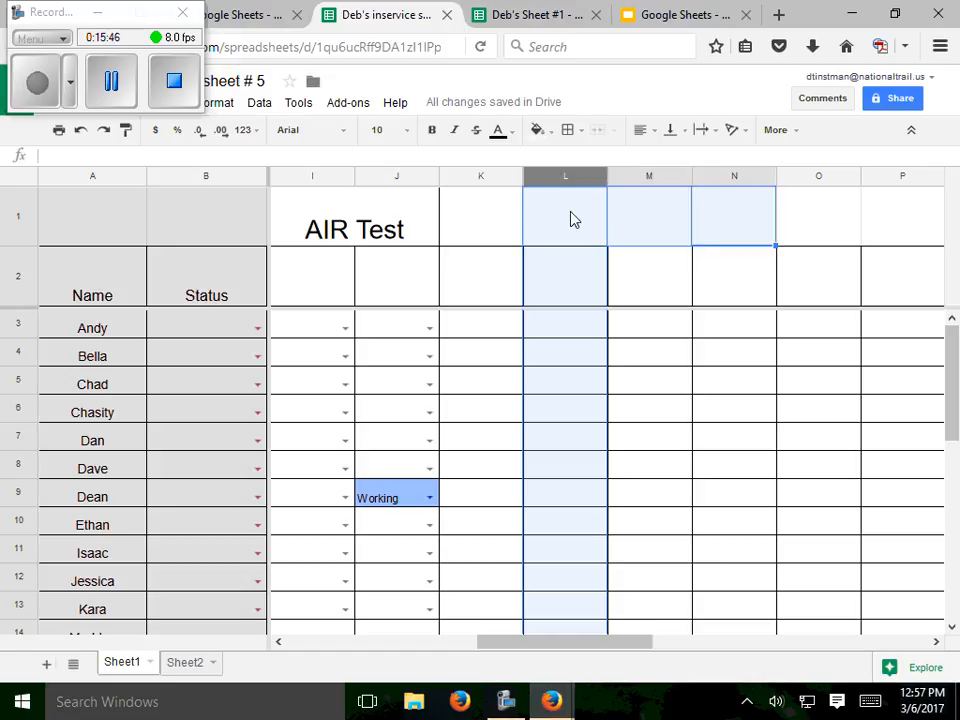
left_click(571, 214)
left_click(639, 223, "shift")
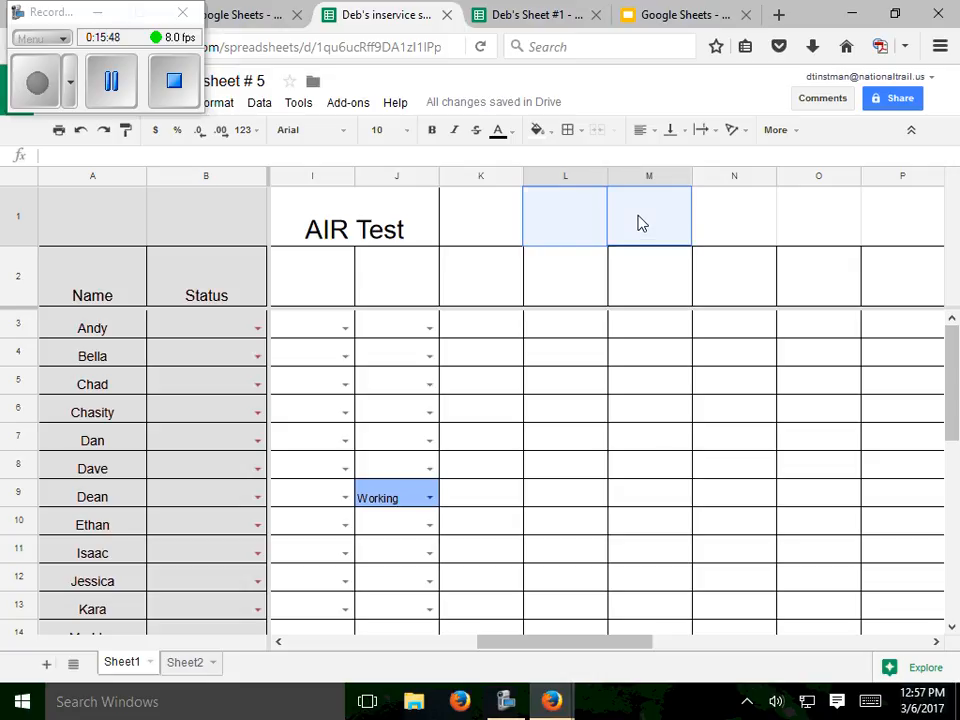
left_click(579, 178)
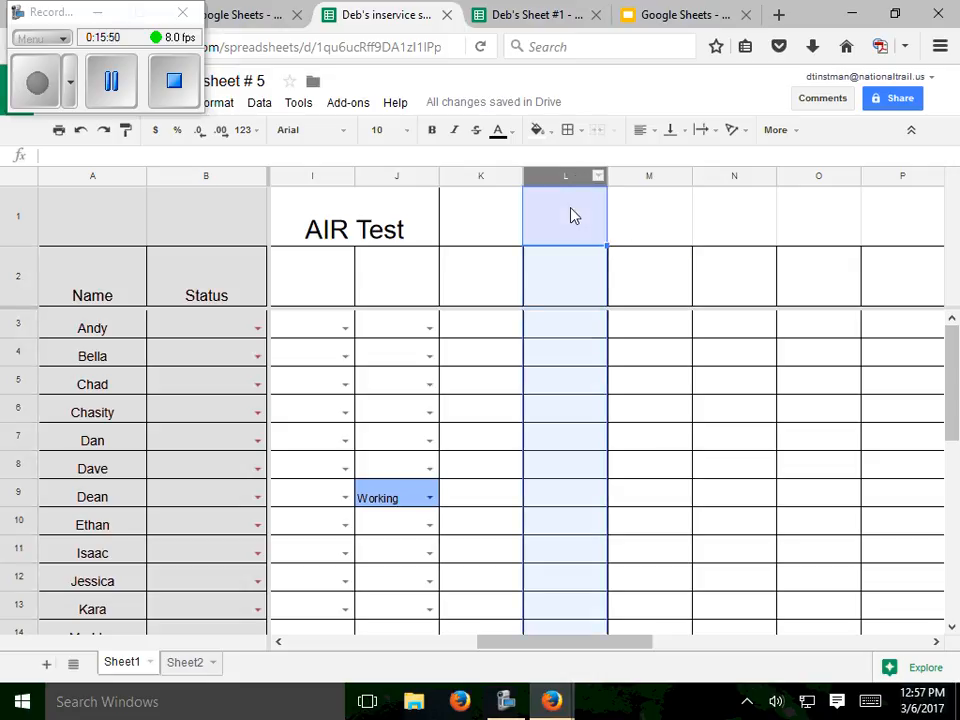
left_click(639, 222, "ctrl")
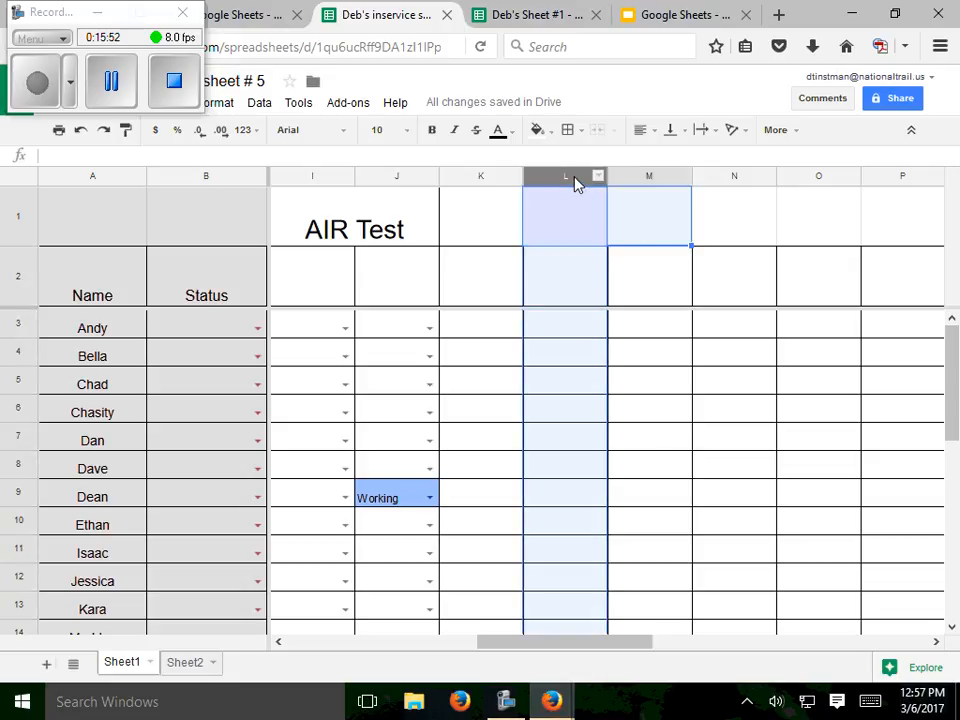
left_click(573, 178)
left_click(641, 219)
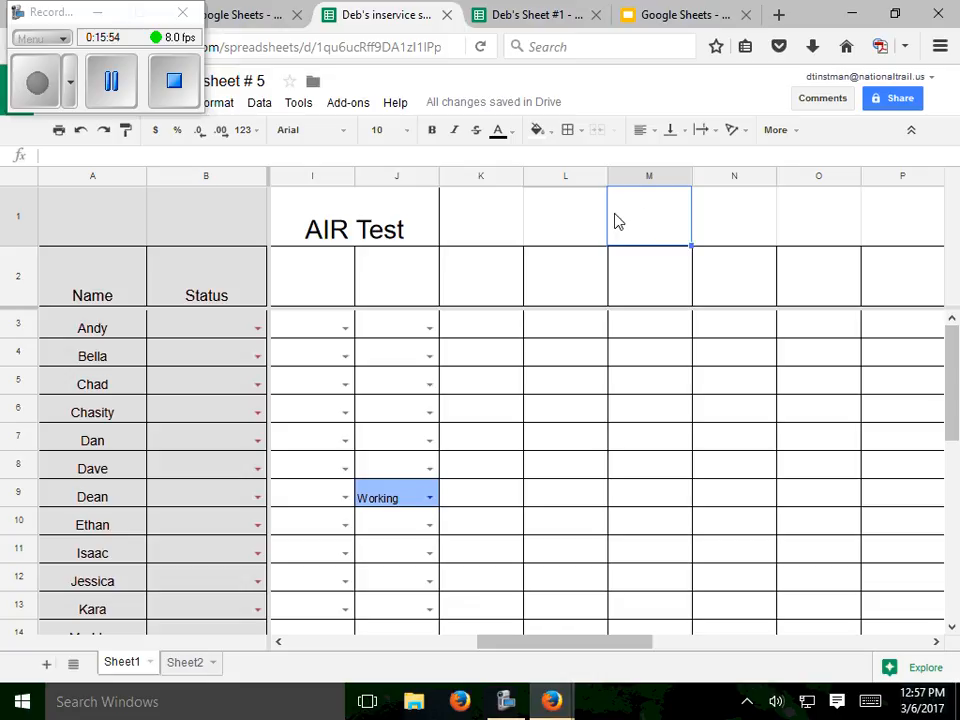
left_click(560, 209)
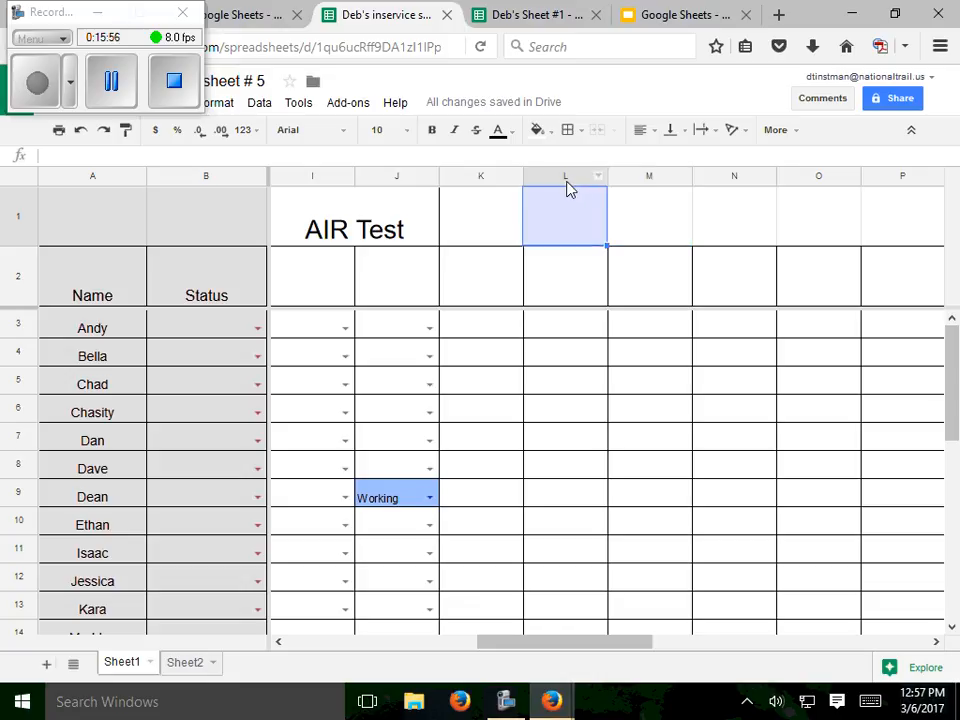
left_click(567, 183)
mouse_move(581, 223)
left_mouse_down()
mouse_move(697, 224)
mouse_move(587, 216)
left_mouse_up()
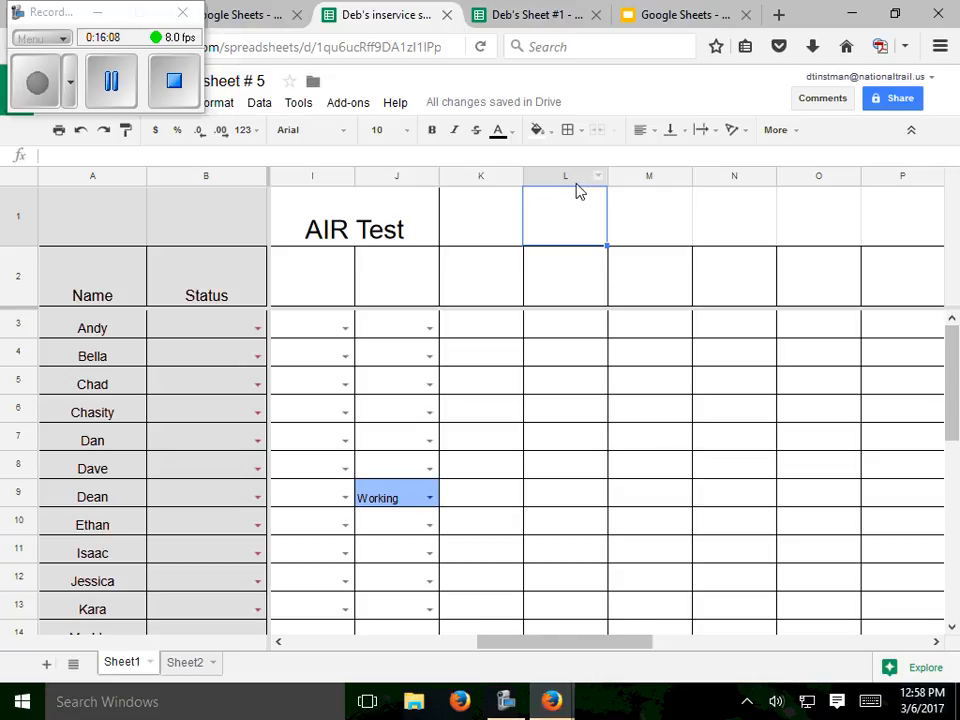
left_click(577, 182)
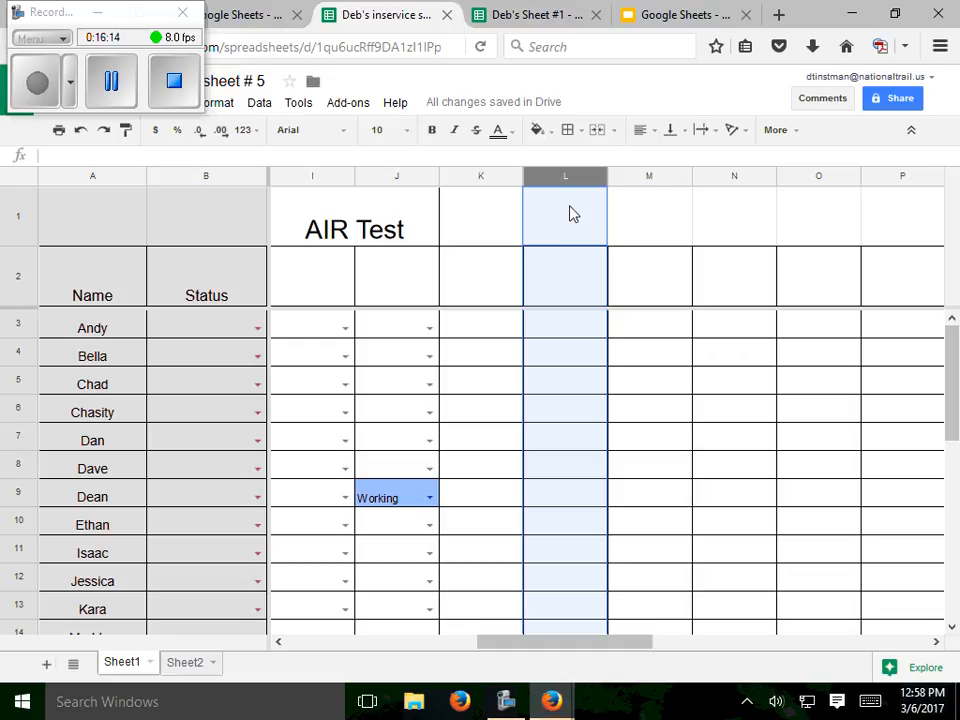
Merge header cells L1 through N1 in row 1
left_click(566, 216)
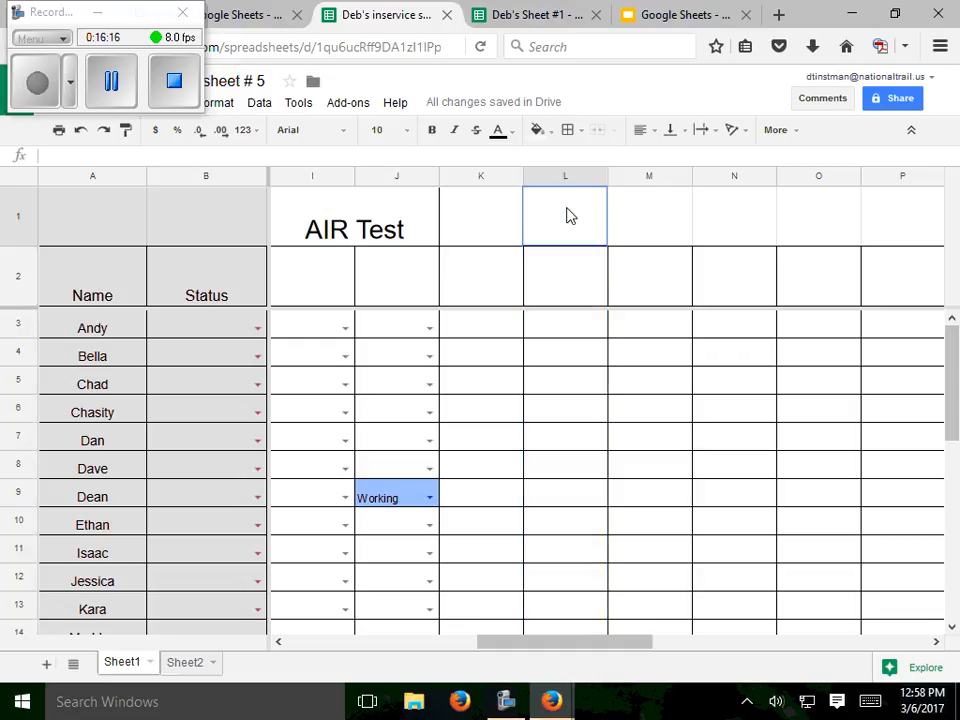
left_click_drag(603, 216, 729, 216)
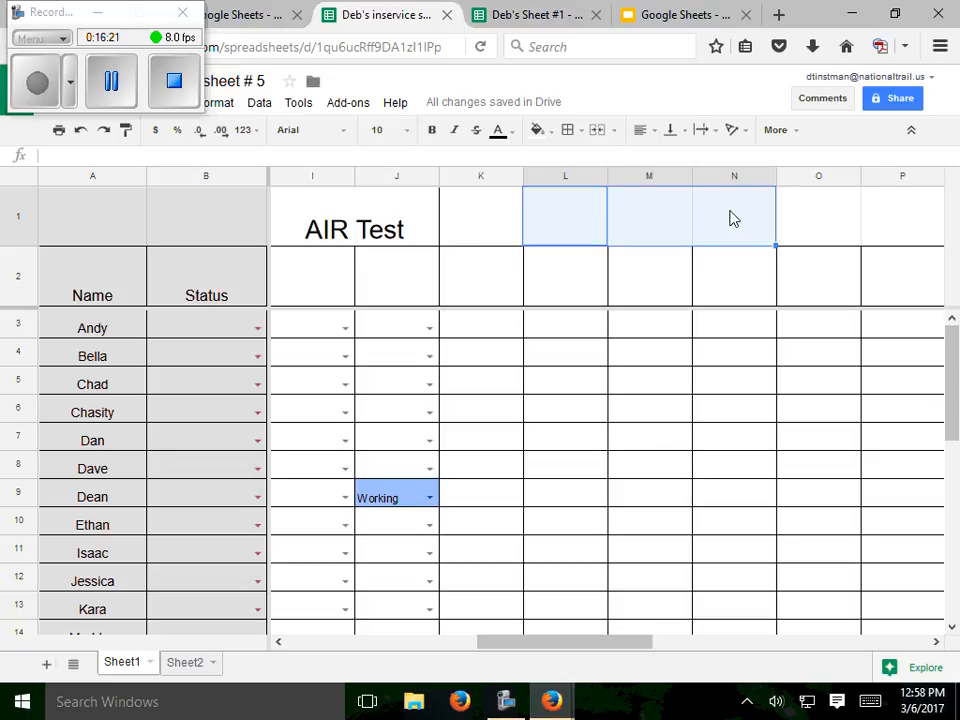
left_click(600, 135)
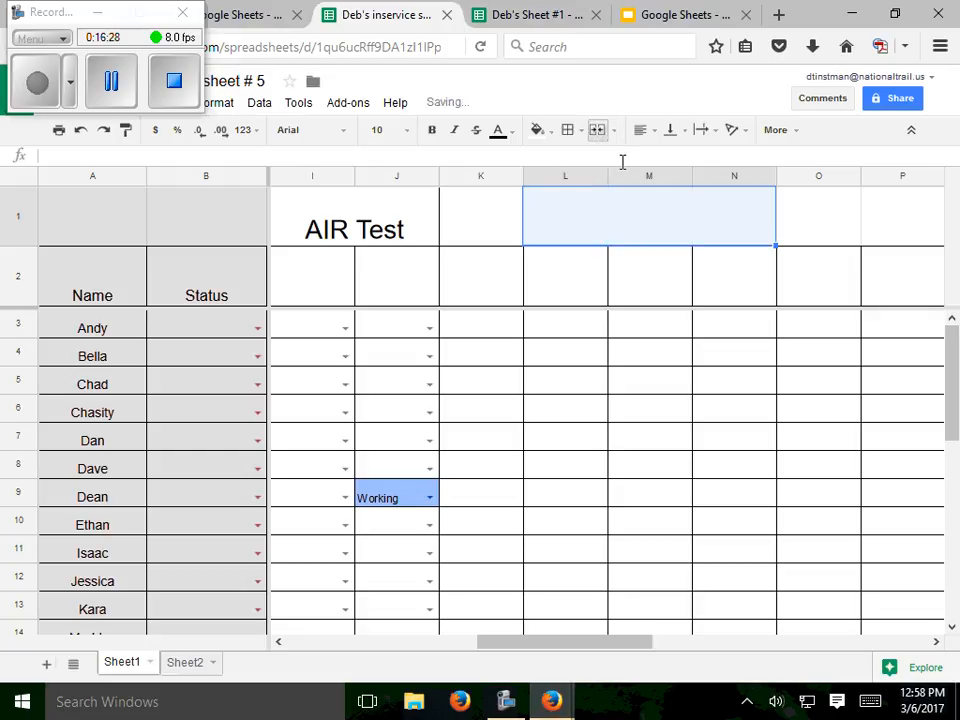
left_click(666, 286)
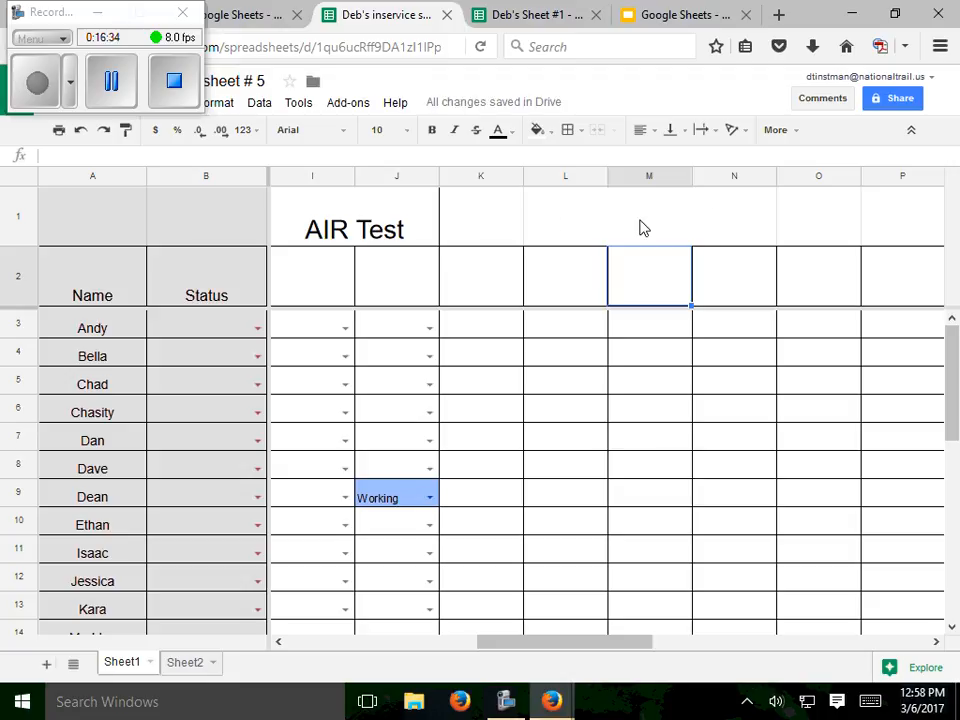
Extend the merged header cell by merging K1 through N1 in row 1
left_click(493, 177)
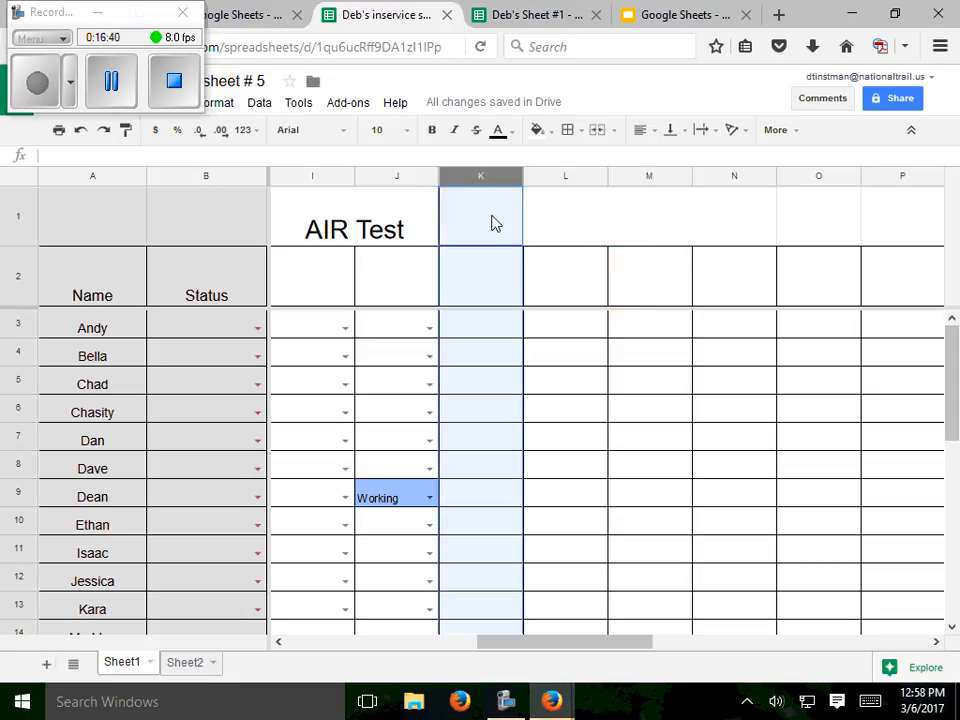
left_click_drag(496, 224, 576, 227)
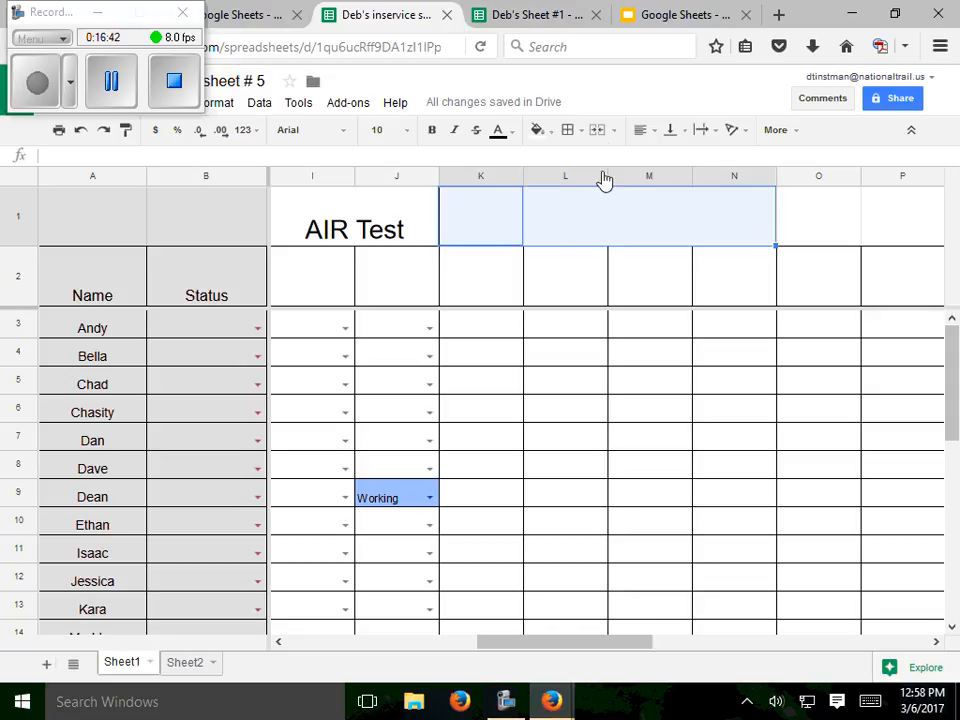
left_click(597, 132)
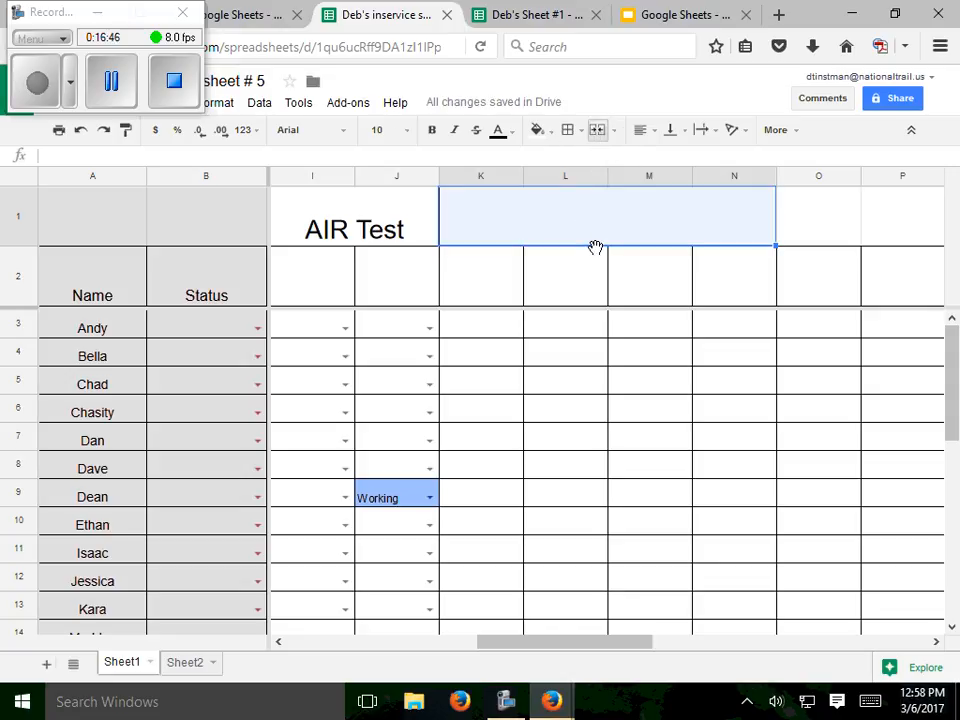
Apply all borders to column N
left_click(717, 178)
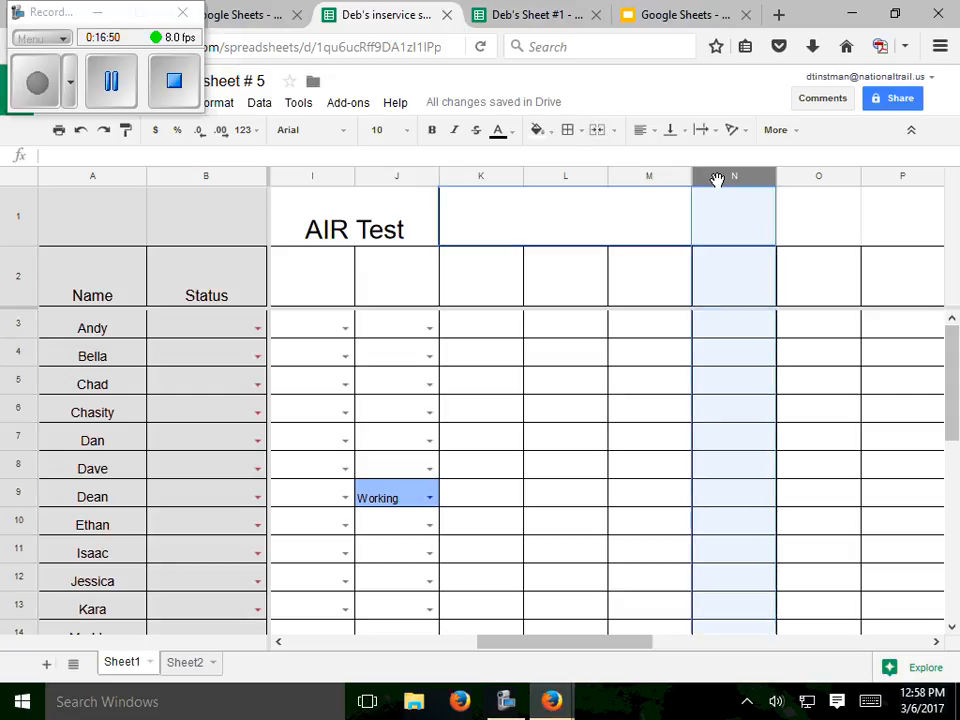
left_click(569, 134)
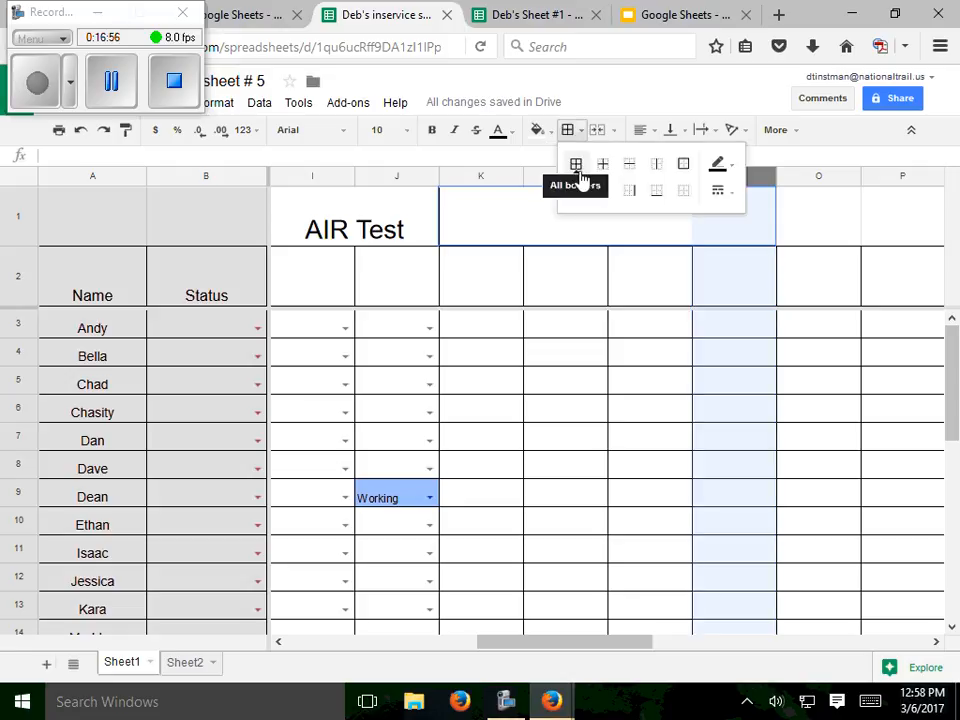
left_click(577, 168)
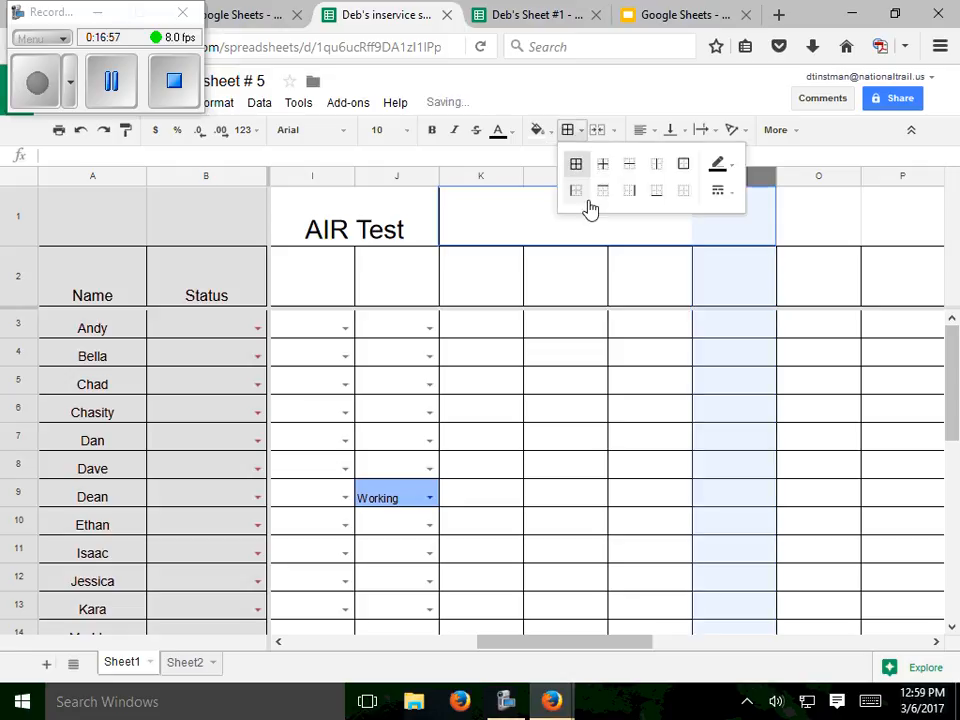
left_click(657, 265)
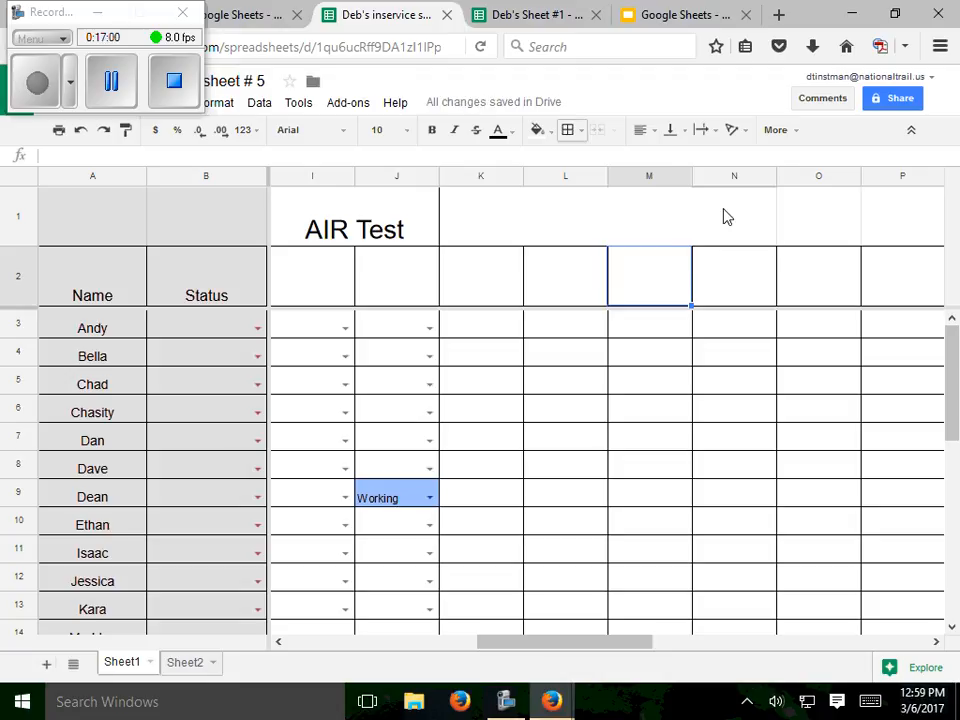
Unmerge the row 1 header cell spanning columns K to N
left_click(722, 214)
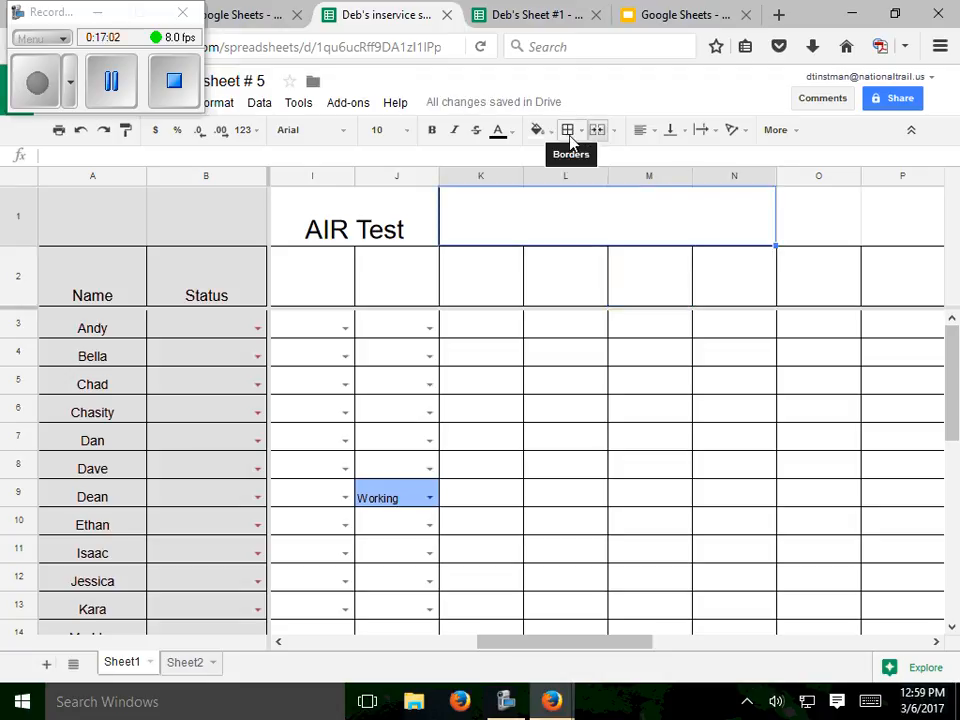
left_click(578, 135)
left_click(616, 136)
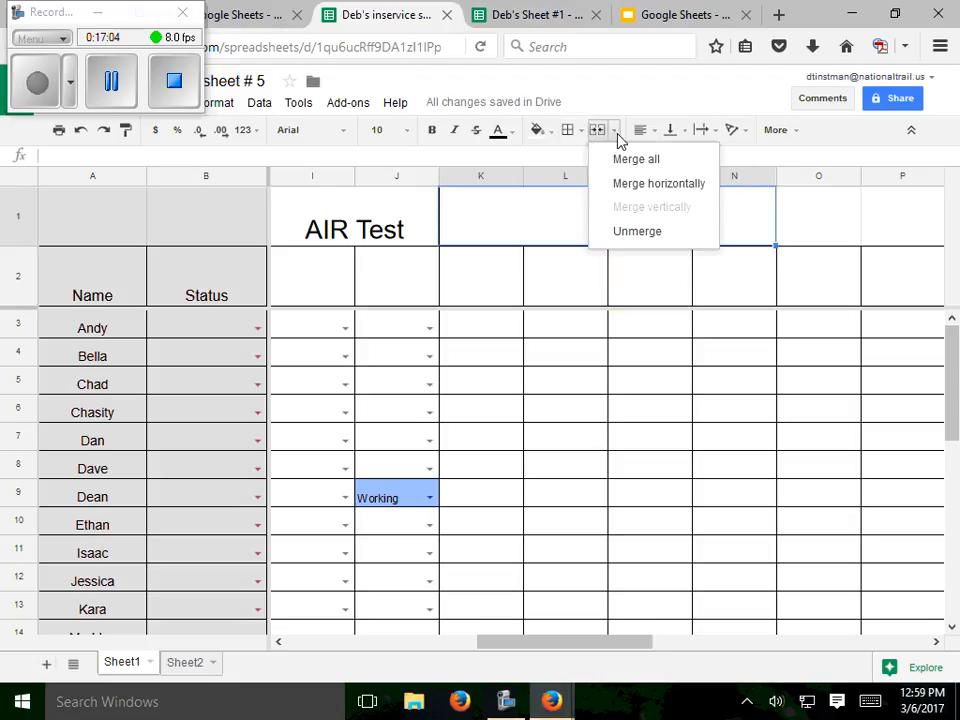
left_click(634, 238)
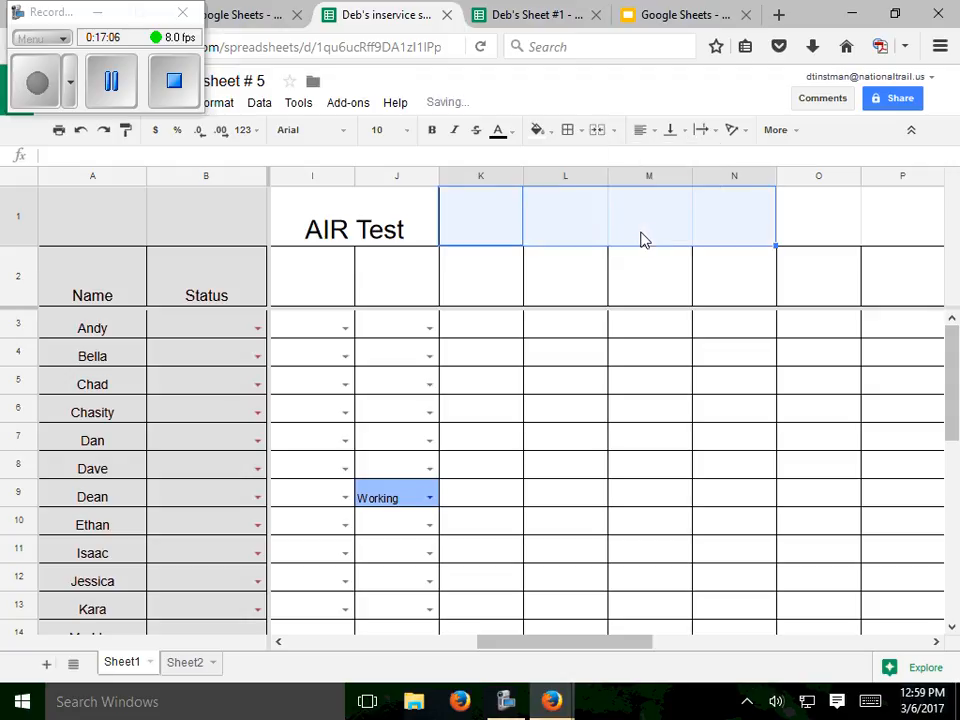
Merge header cells K1 through M1 in row 1, beside the "AIR Test" heading
left_click(491, 175)
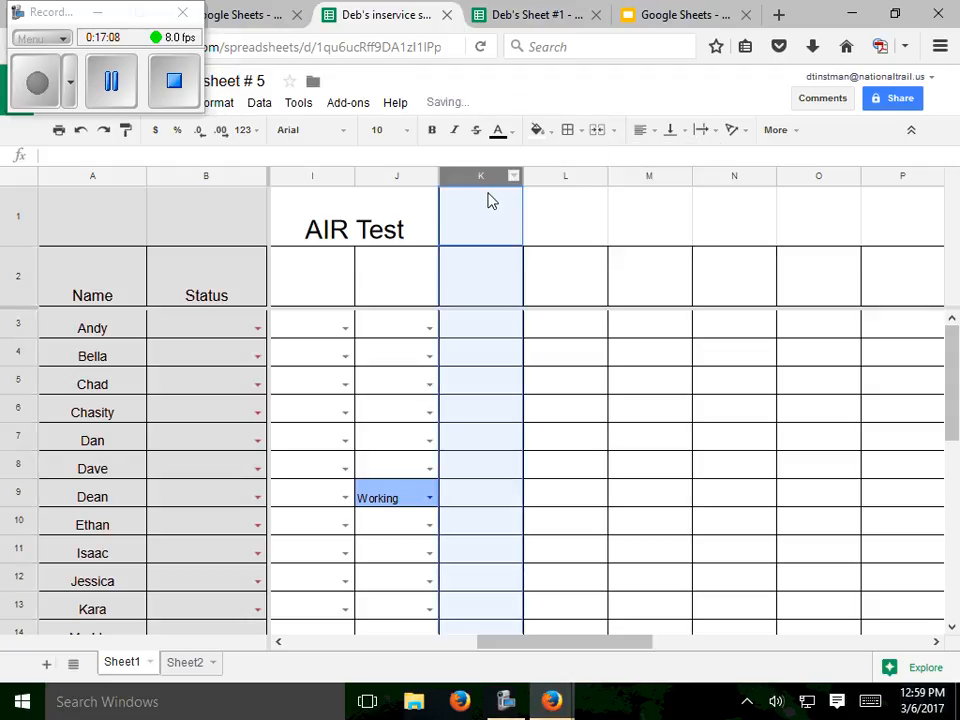
left_click_drag(500, 206, 655, 220)
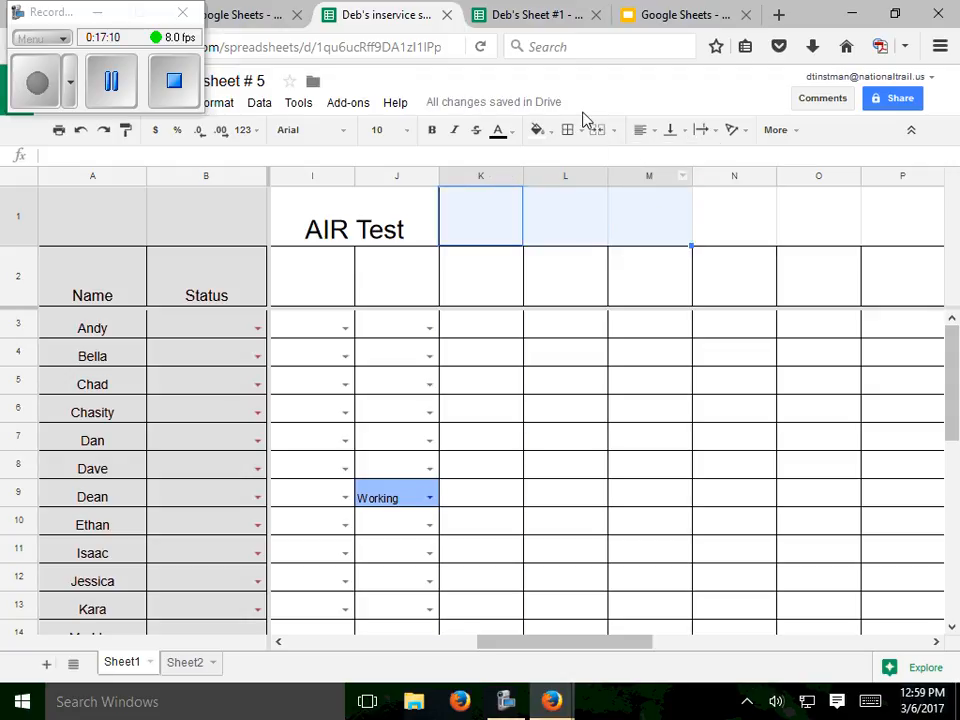
left_click(597, 140)
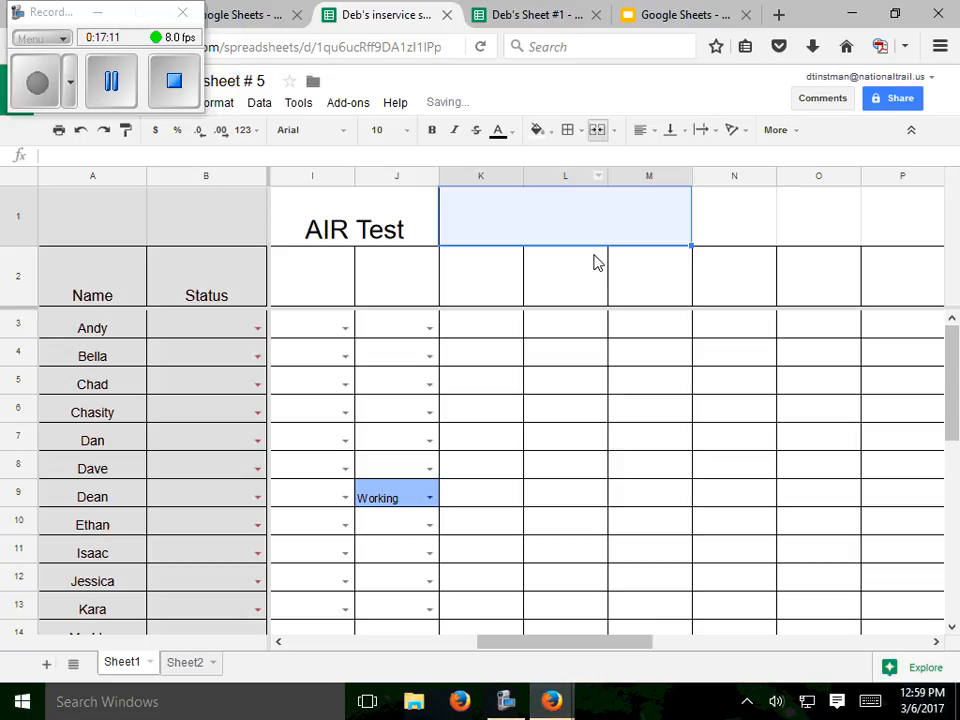
left_click(660, 287)
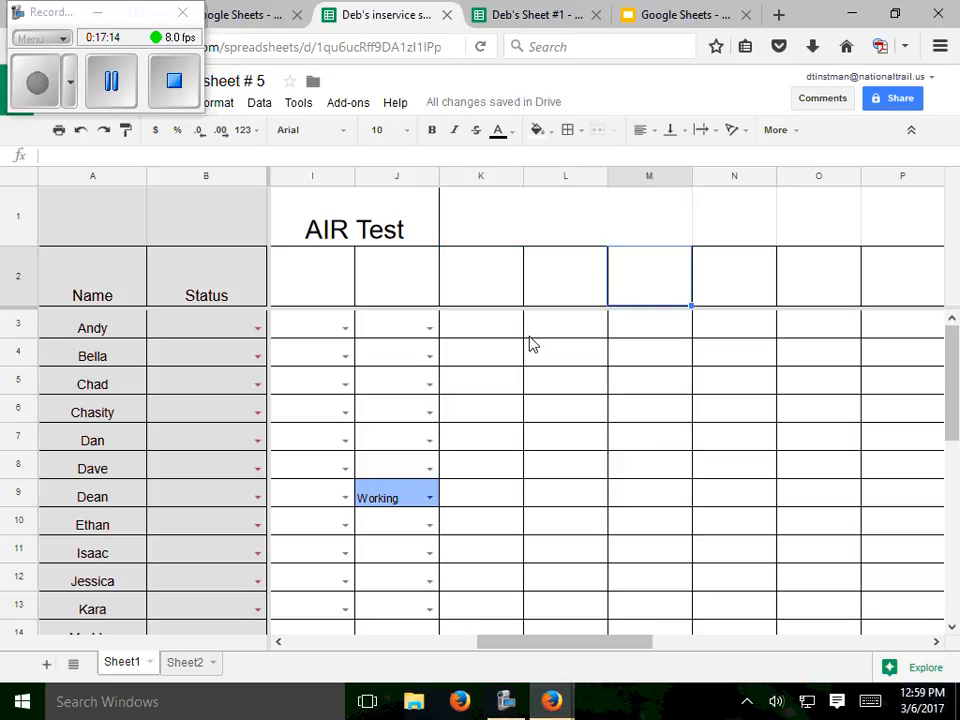
Go back to the first columns and set the Status dropdown in cell B3 to "I'm good"
left_click_drag(549, 641, 375, 645)
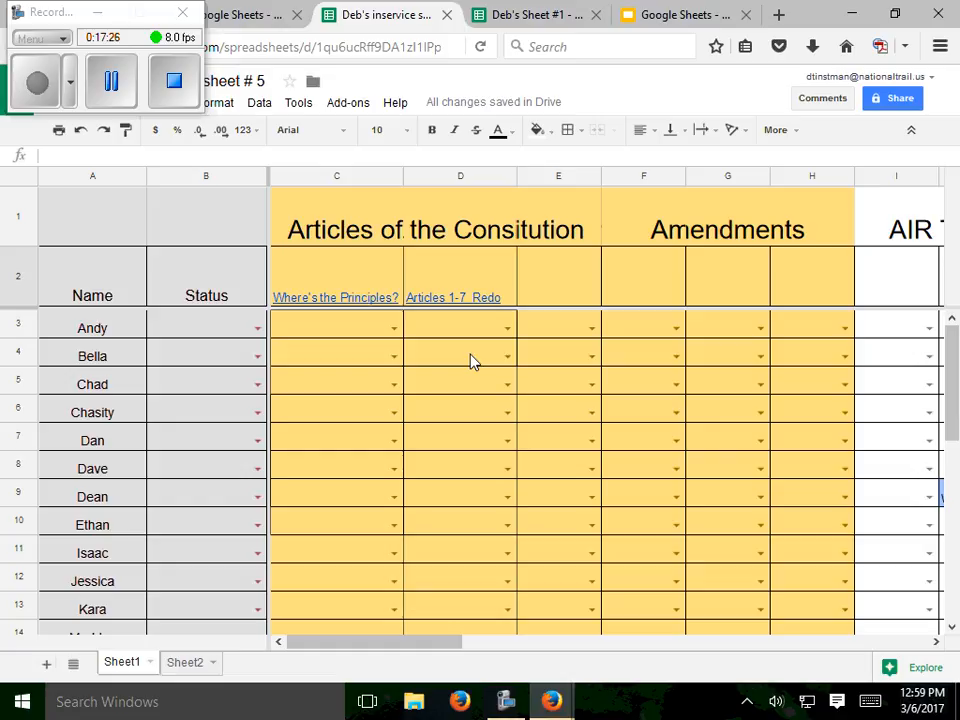
left_click(257, 331)
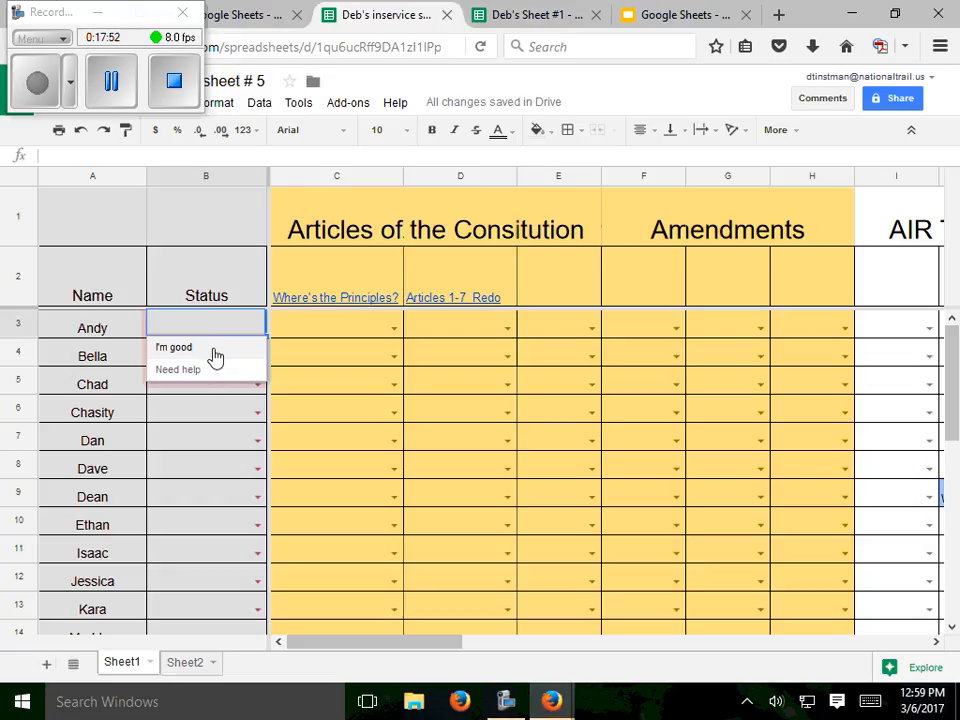
left_click(174, 348)
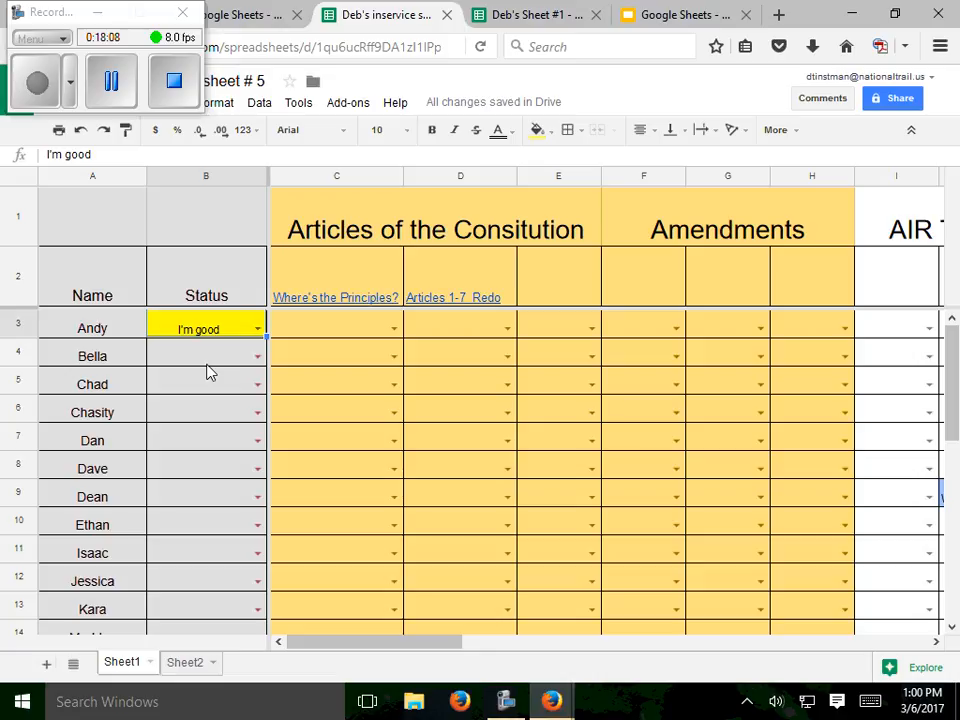
Change the Status in cell B3 to "Need help" and set cell B4 to "I'm good"
left_click(258, 331)
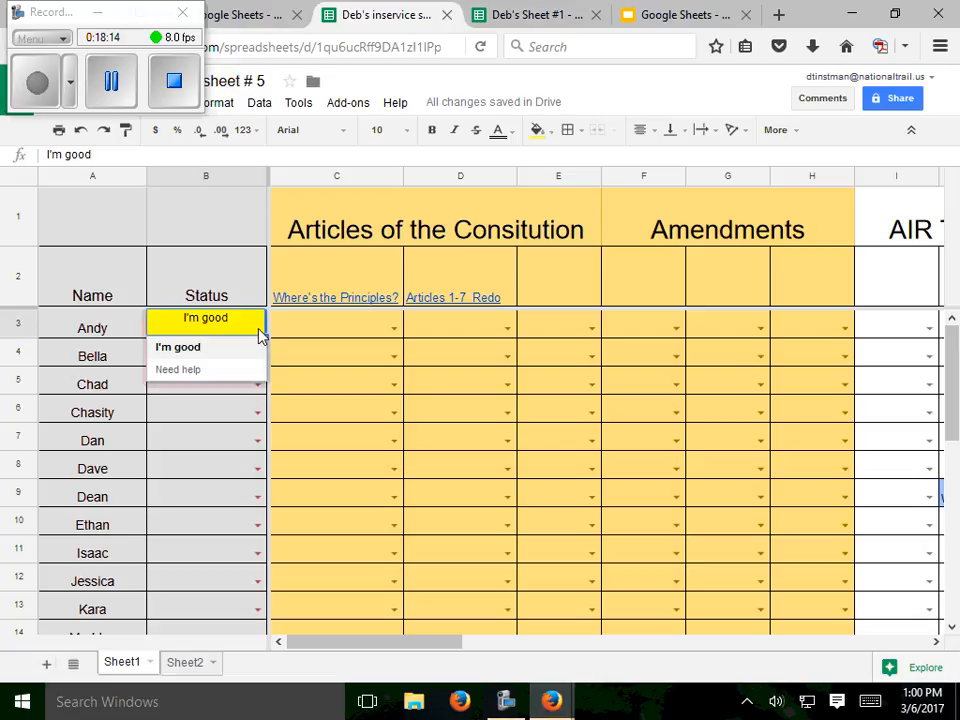
left_click(180, 370)
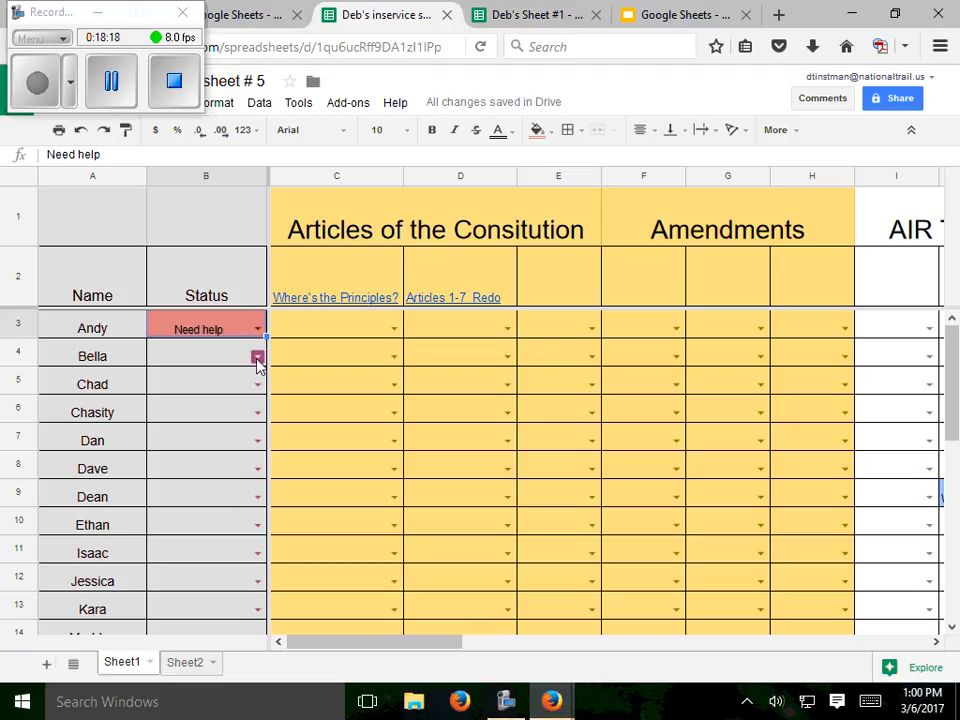
left_click(257, 357)
left_click(240, 382)
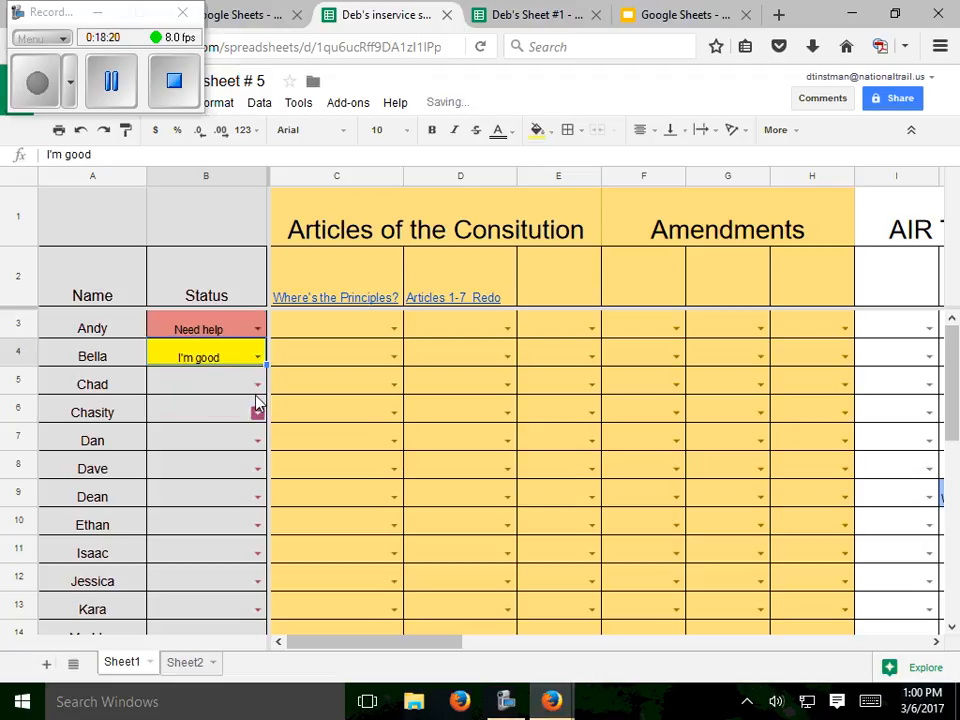
Set the Status dropdowns in cells B5 and B6 to "I'm good" and in B7 to "Need help"
left_click(257, 384)
left_click(251, 407)
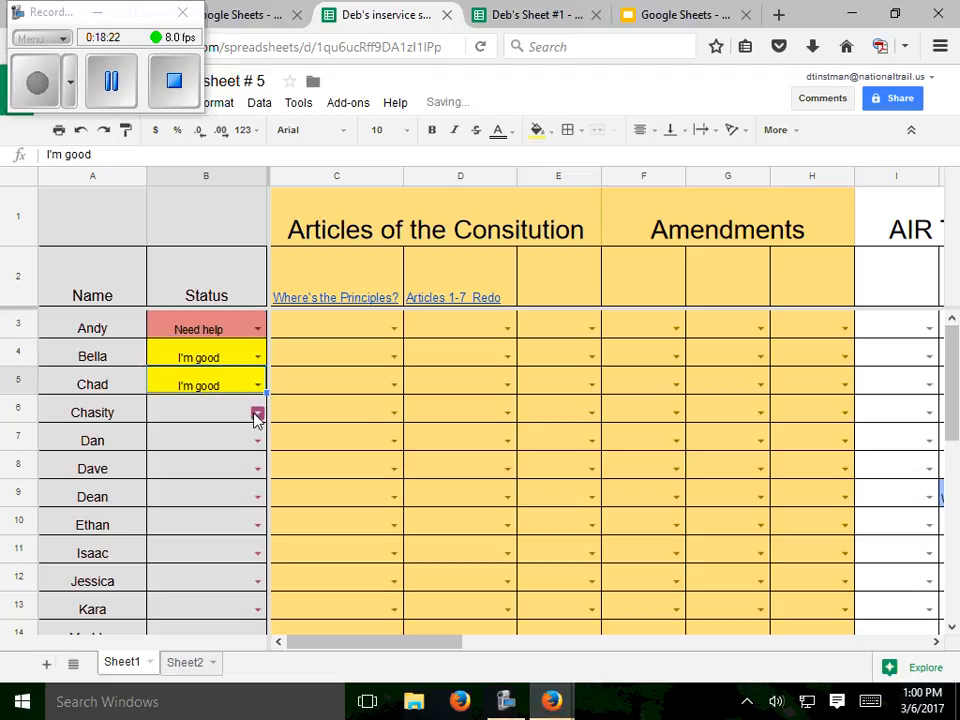
left_click(257, 412)
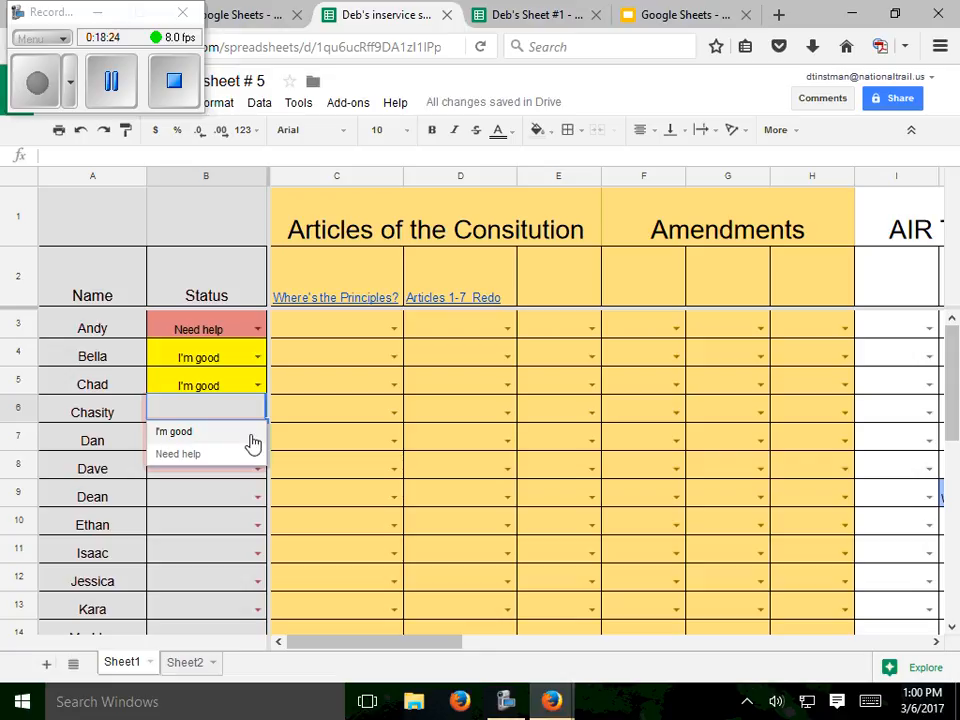
left_click(253, 436)
left_click(257, 442)
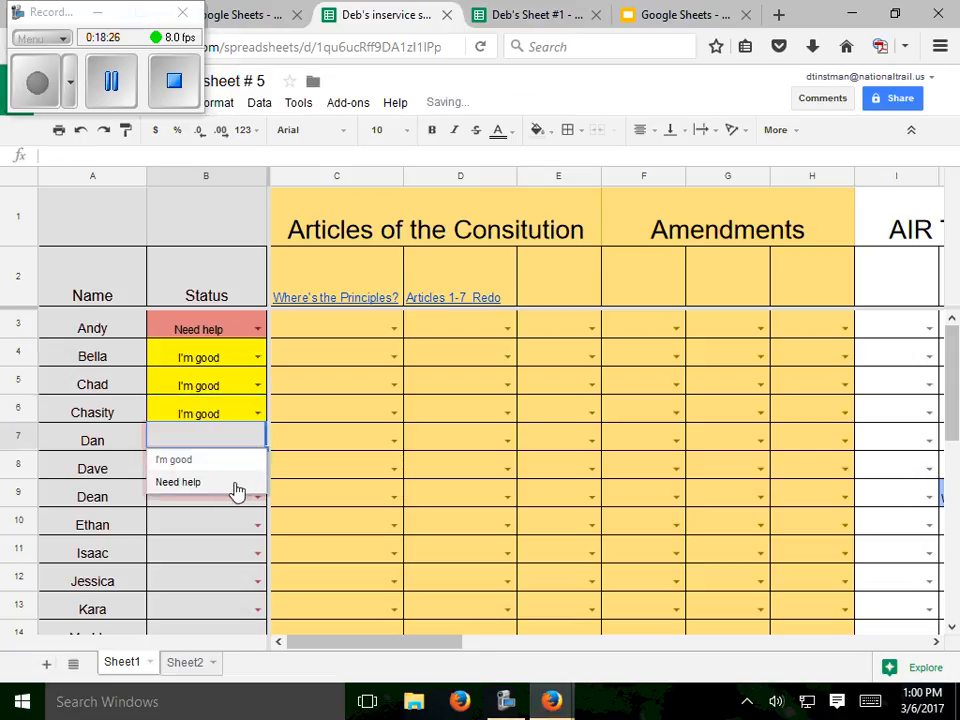
left_click(238, 484)
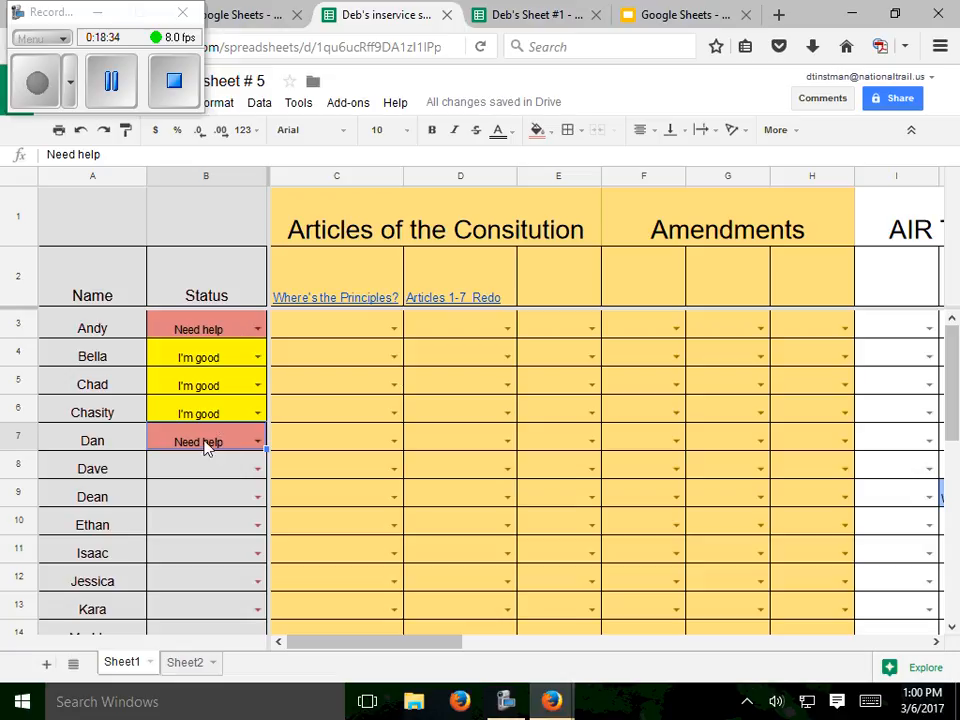
Change the Status in cell B3 to "I'm good"
left_click(236, 333)
left_click(258, 330)
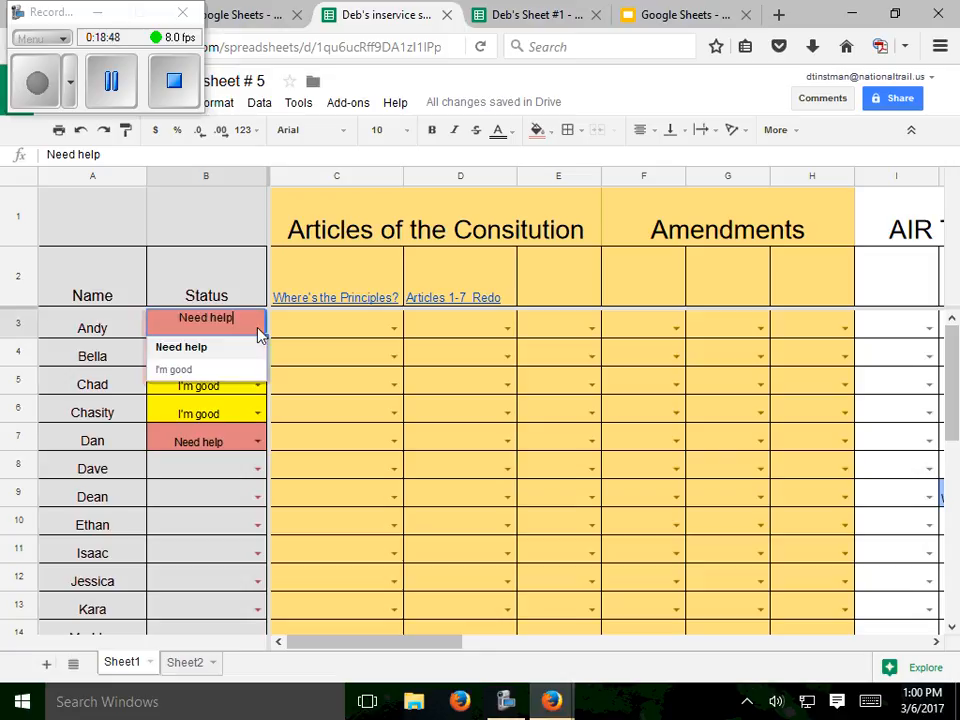
left_click(221, 376)
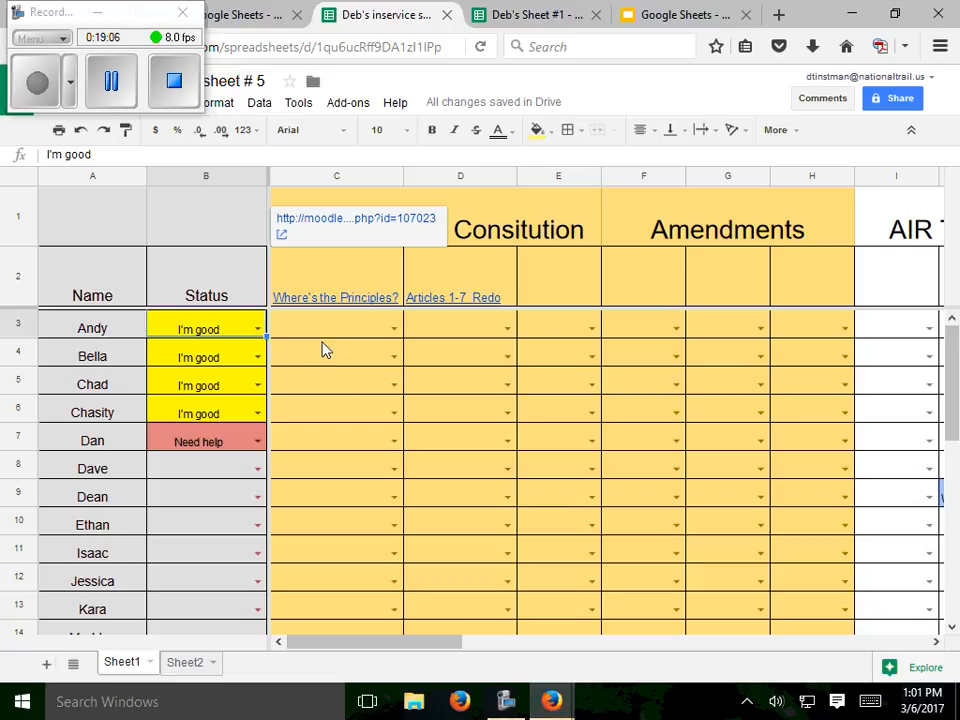
In the "Where's the Principles?" column, set cell C3 to "Working" and cell C4 to "Finished"
left_click(395, 331)
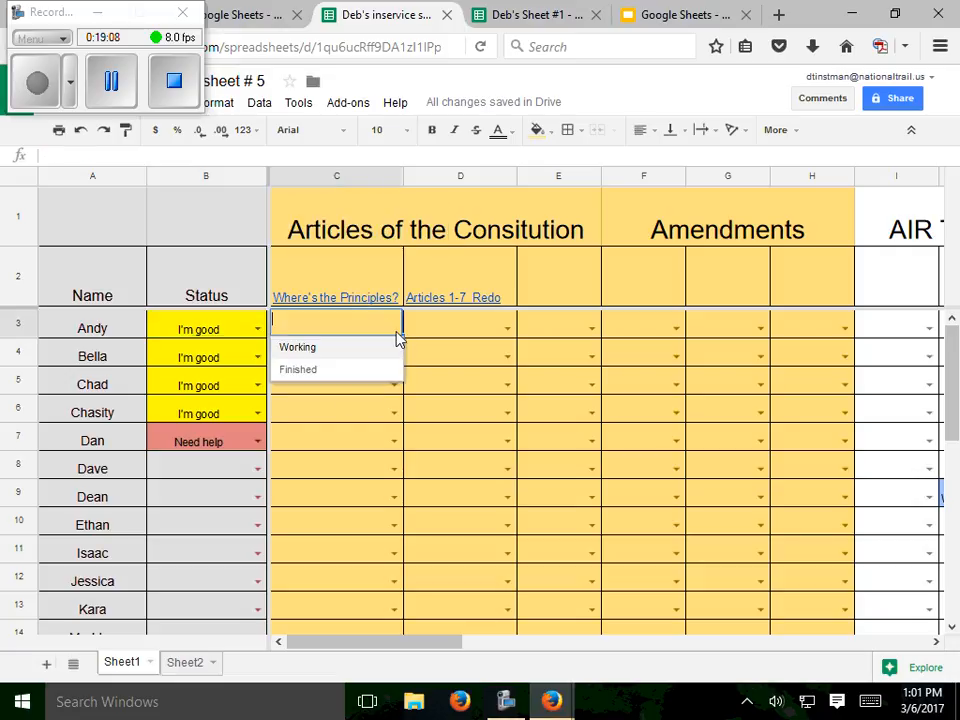
left_click(340, 350)
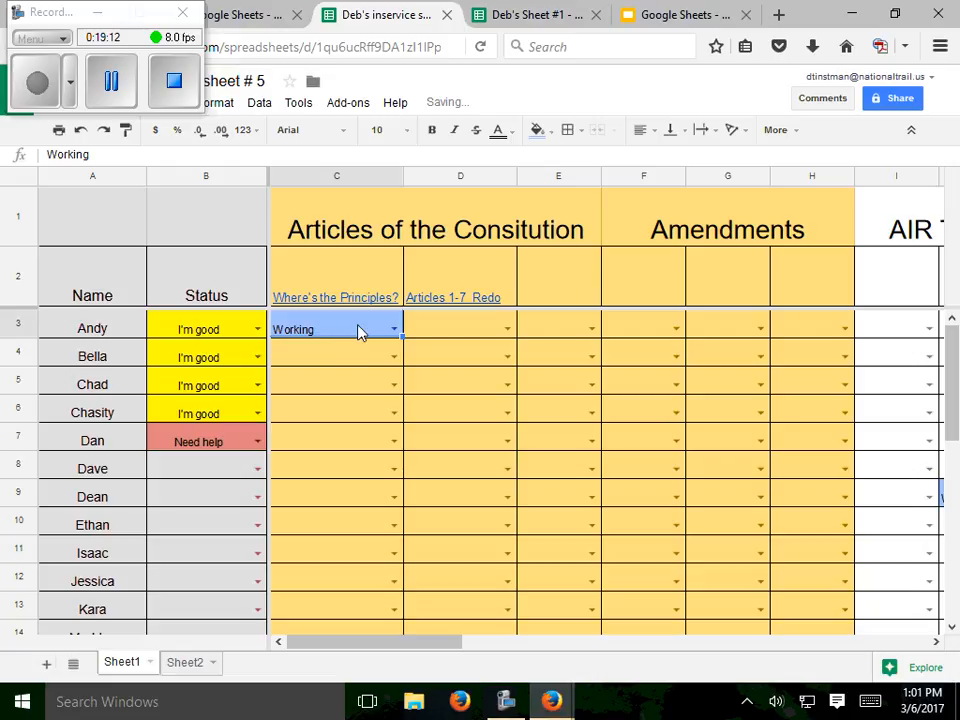
left_click(362, 367)
left_click(395, 362)
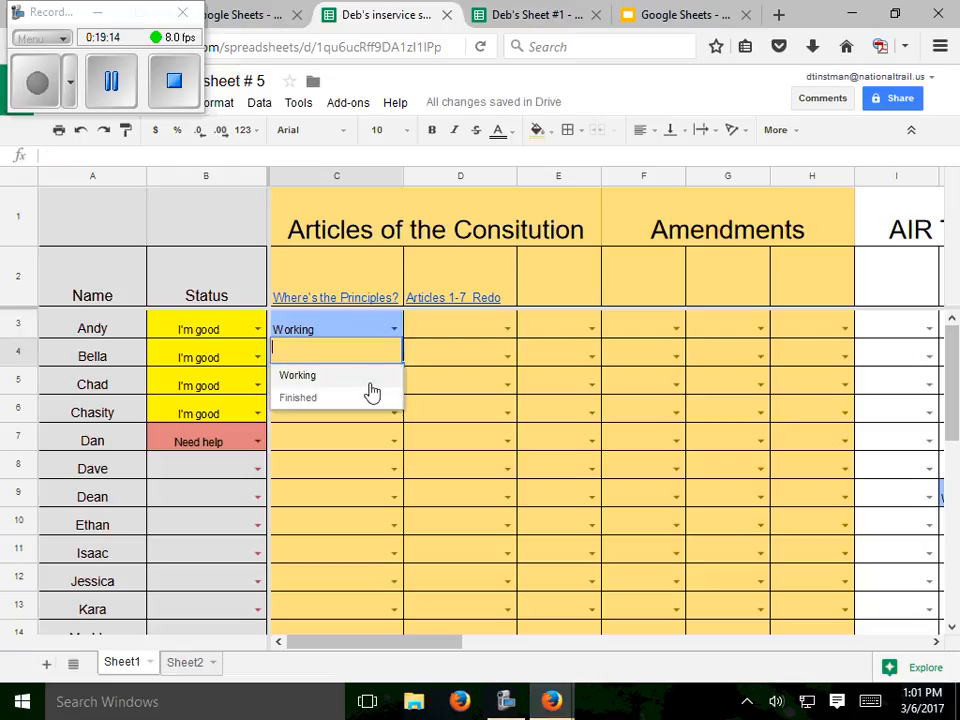
left_click(350, 398)
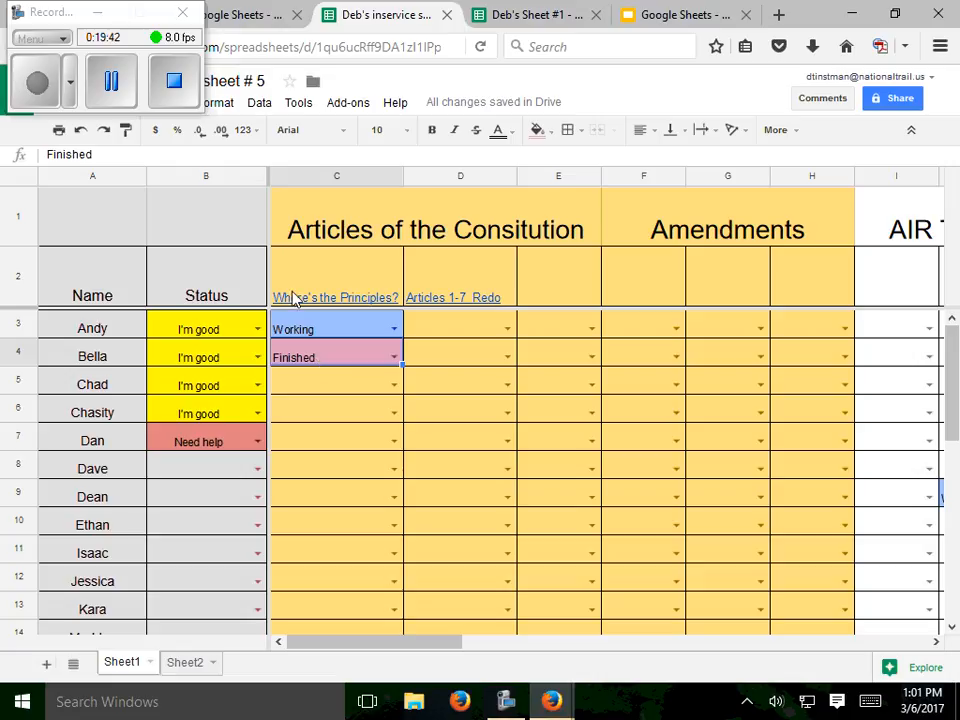
Start a data validation rule for cells L3 to L11 with the criteria set to List of items
left_click(98, 9)
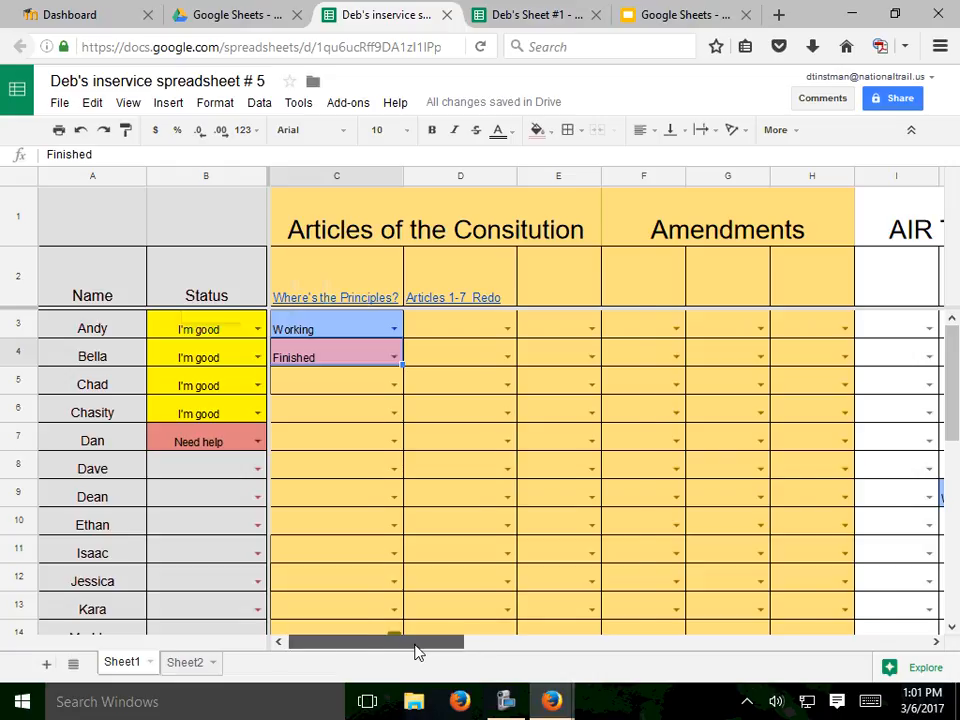
left_click_drag(418, 653, 647, 639)
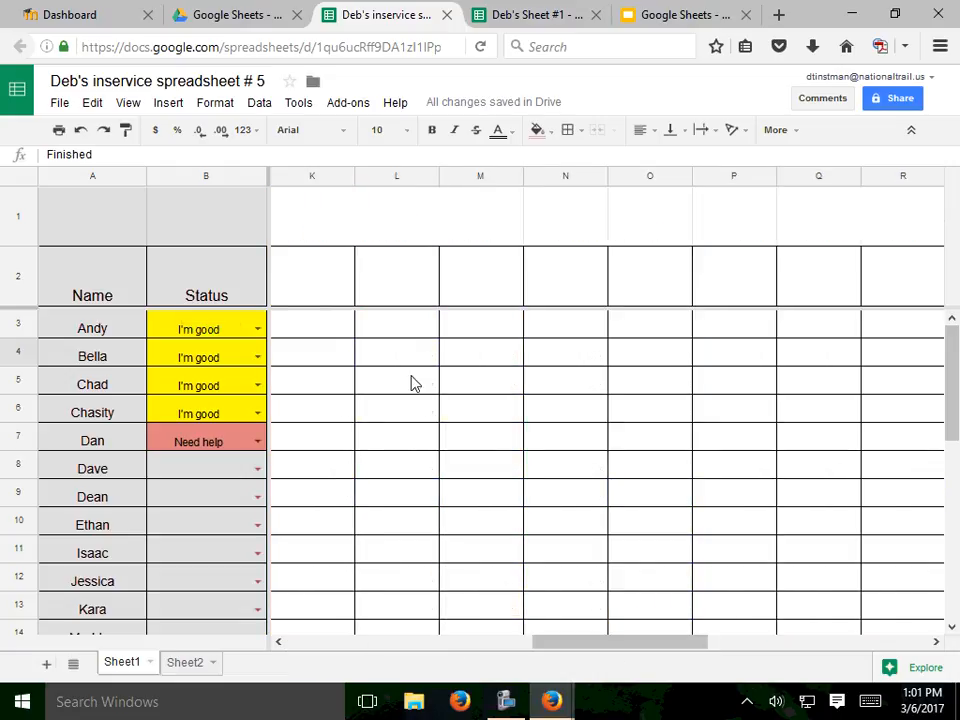
left_click_drag(381, 333, 394, 548)
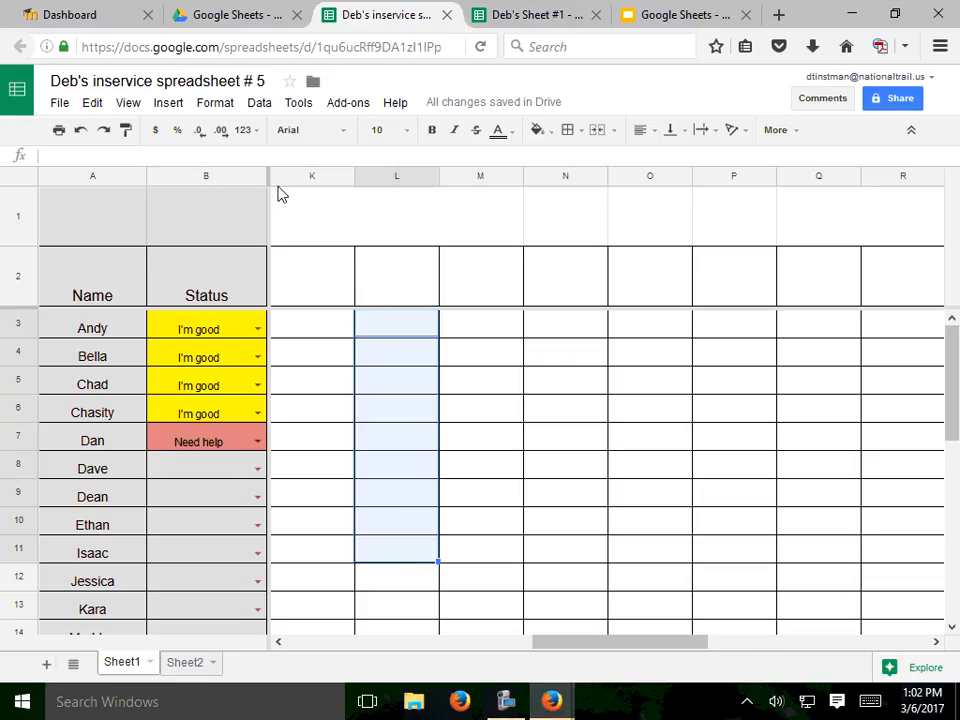
left_click(260, 104)
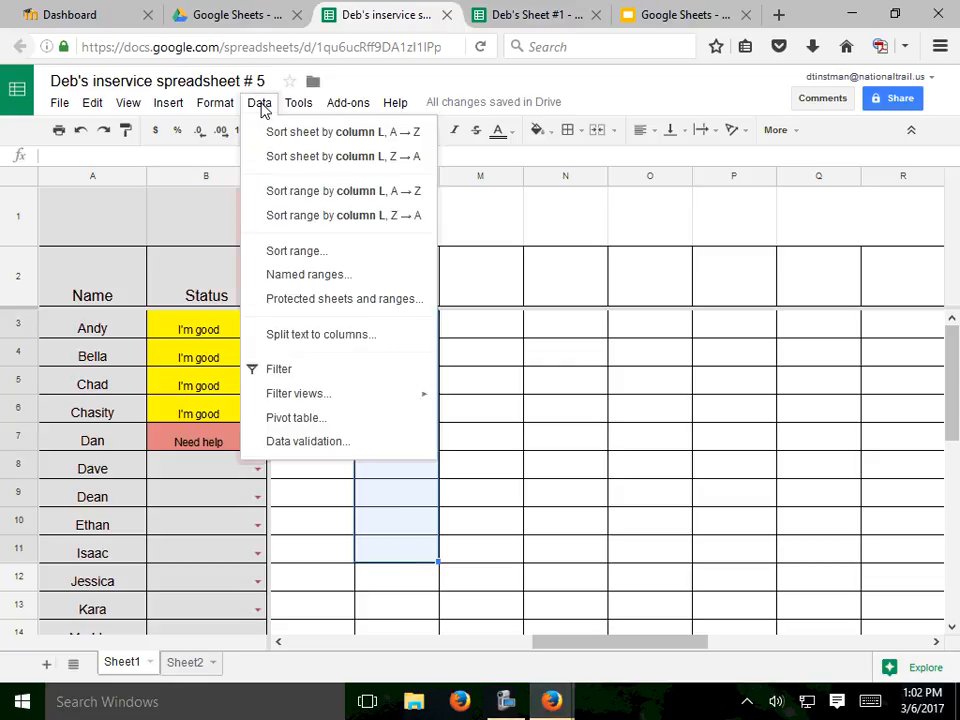
left_click(309, 445)
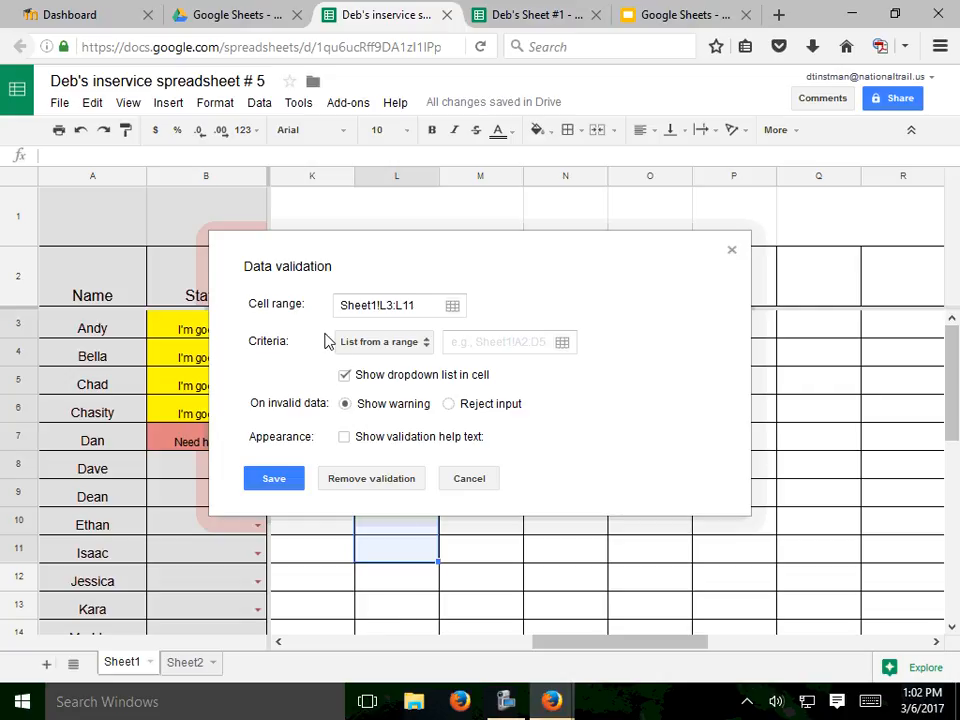
left_click(428, 346)
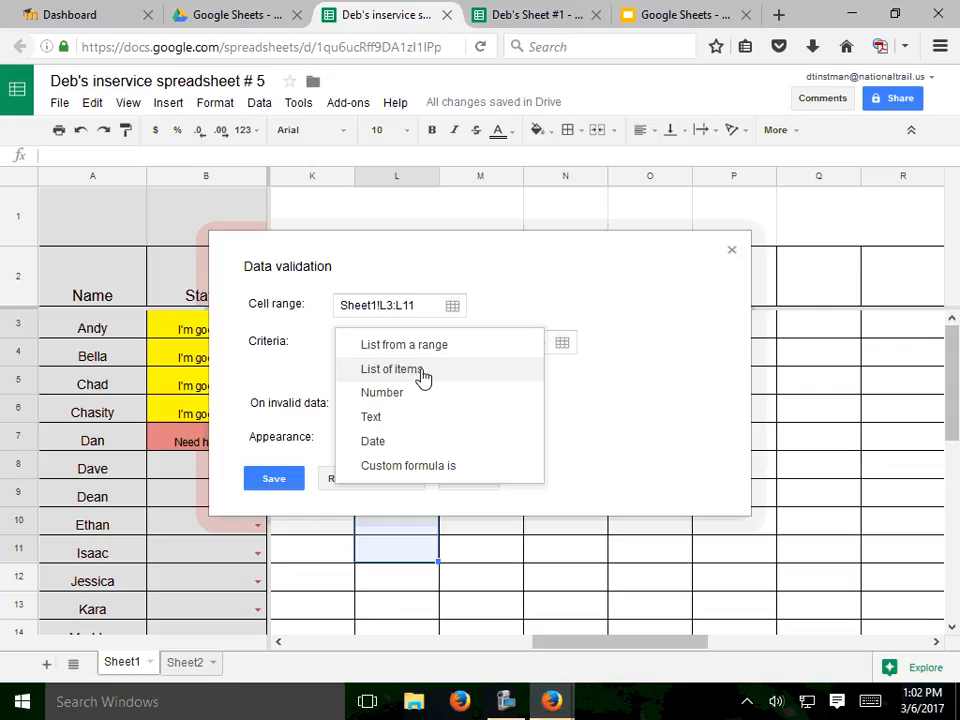
left_click(424, 373)
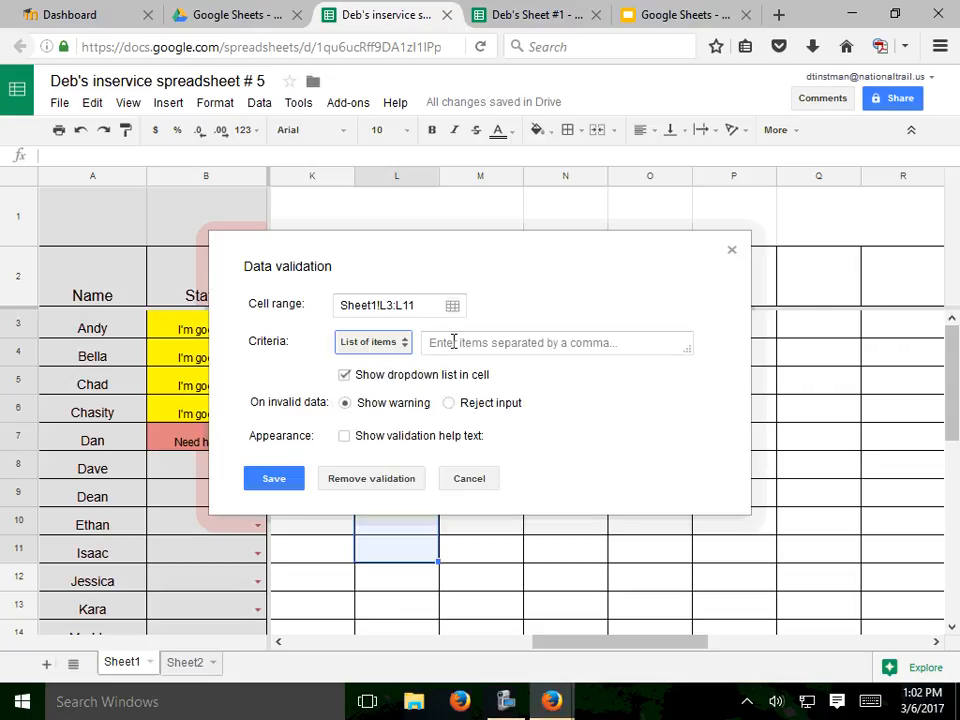
Define the dropdown items as "Working, Finished", set invalid data to Reject input, and save the validation
left_click(442, 343)
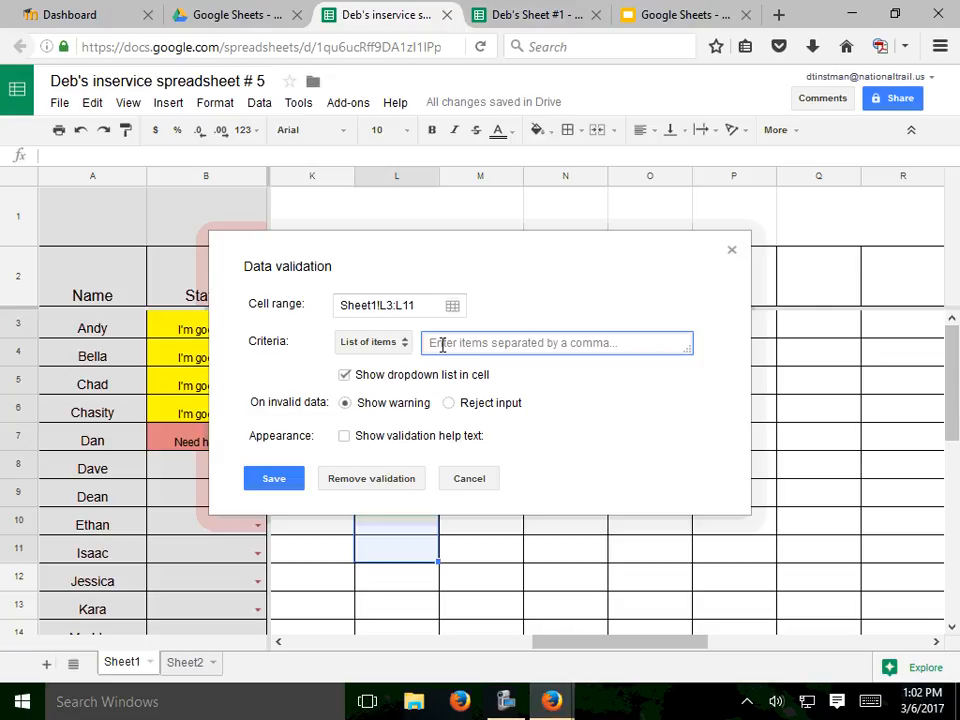
type("a")
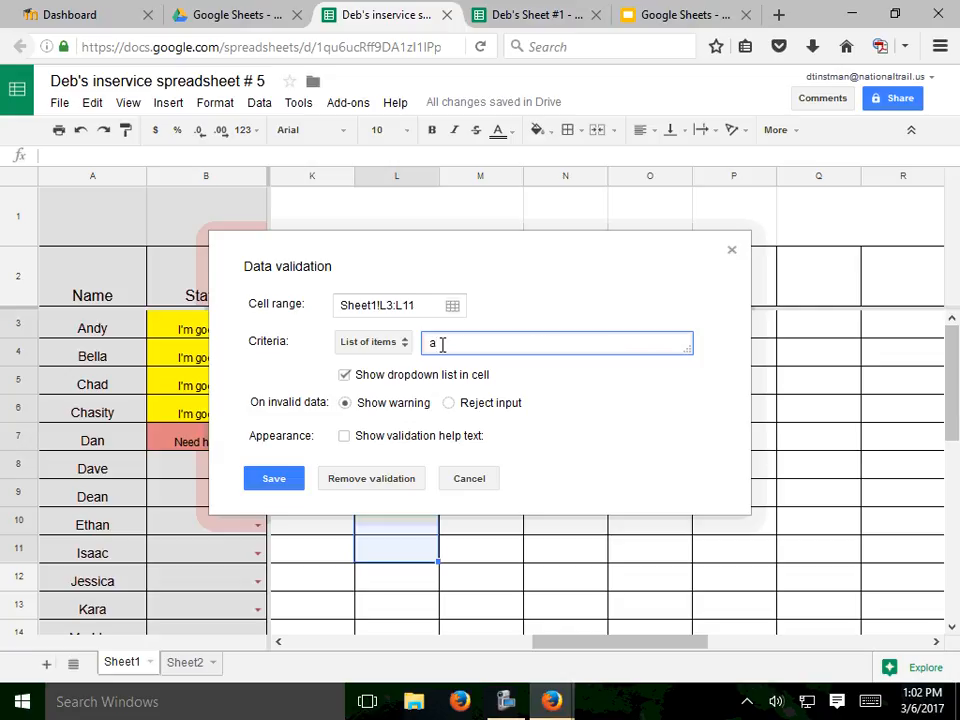
key("BackSpace")
type("Worlomg")
key("BackSpace")
key("BackSpace")
key("BackSpace")
key("BackSpace")
key("BackSpace")
key("BackSpace")
type("orking,")
type("Fi")
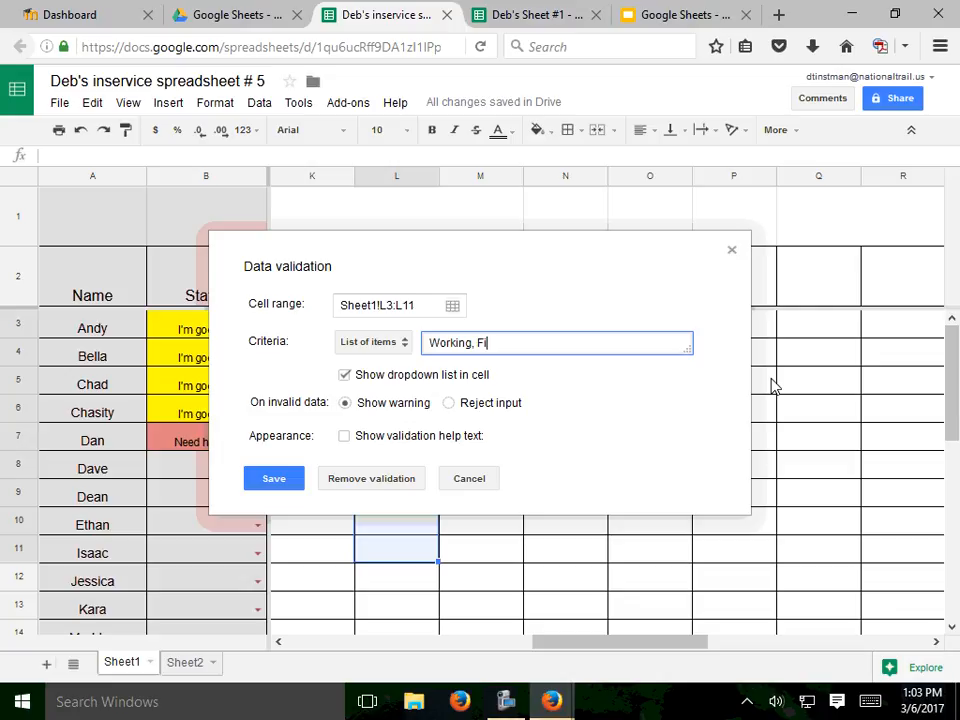
type("nished")
left_click(450, 403)
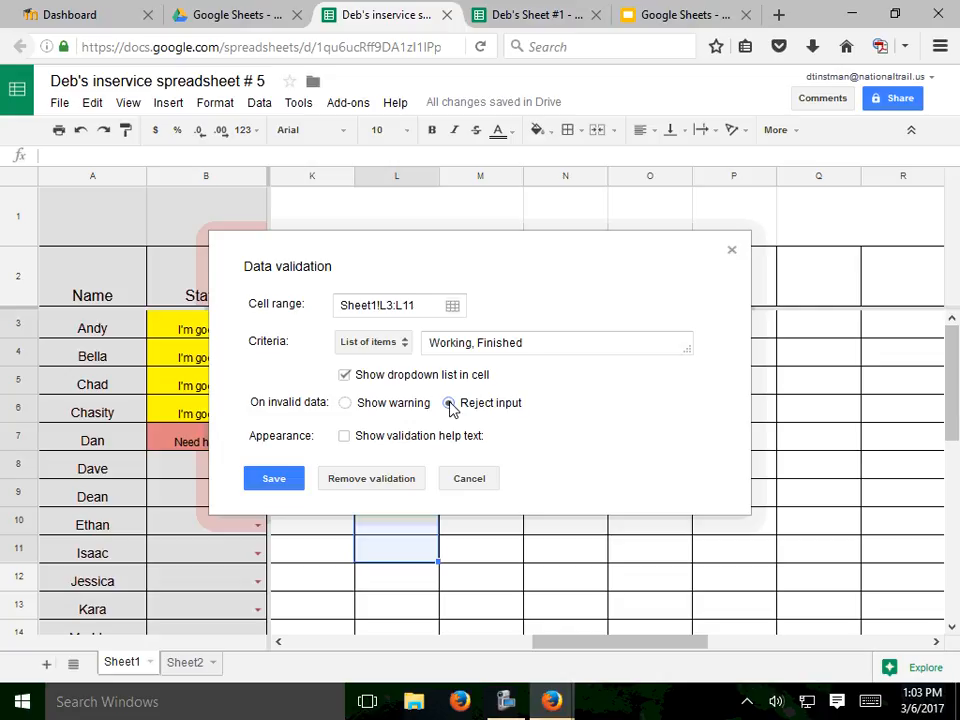
left_click(272, 480)
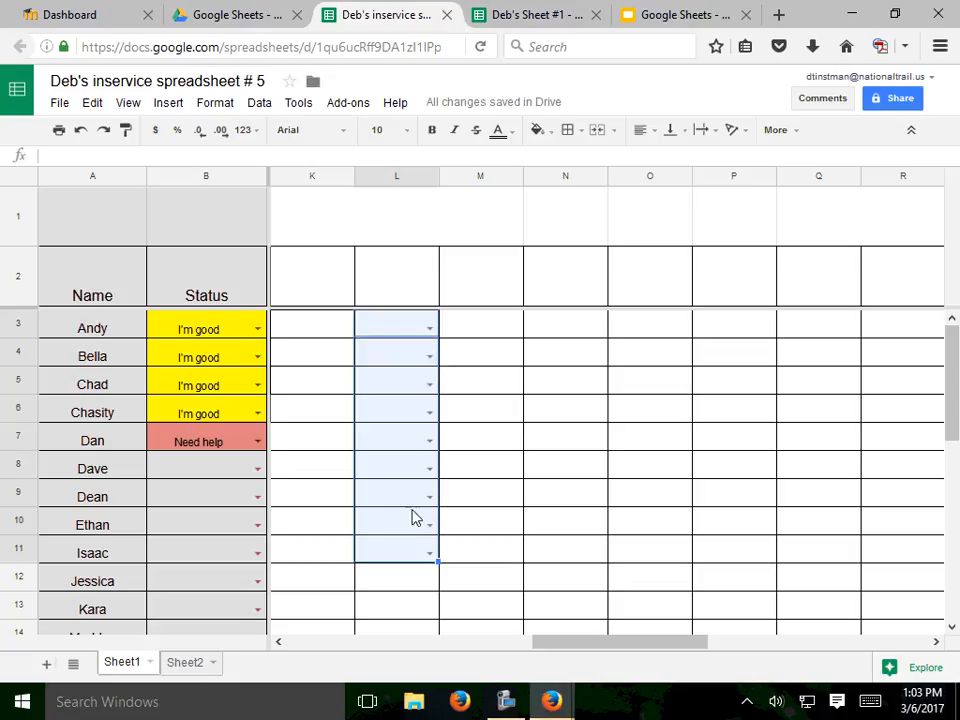
Test the dropdown in cell L3 by choosing "Working" and then switching it to "Finished"
left_click(430, 329)
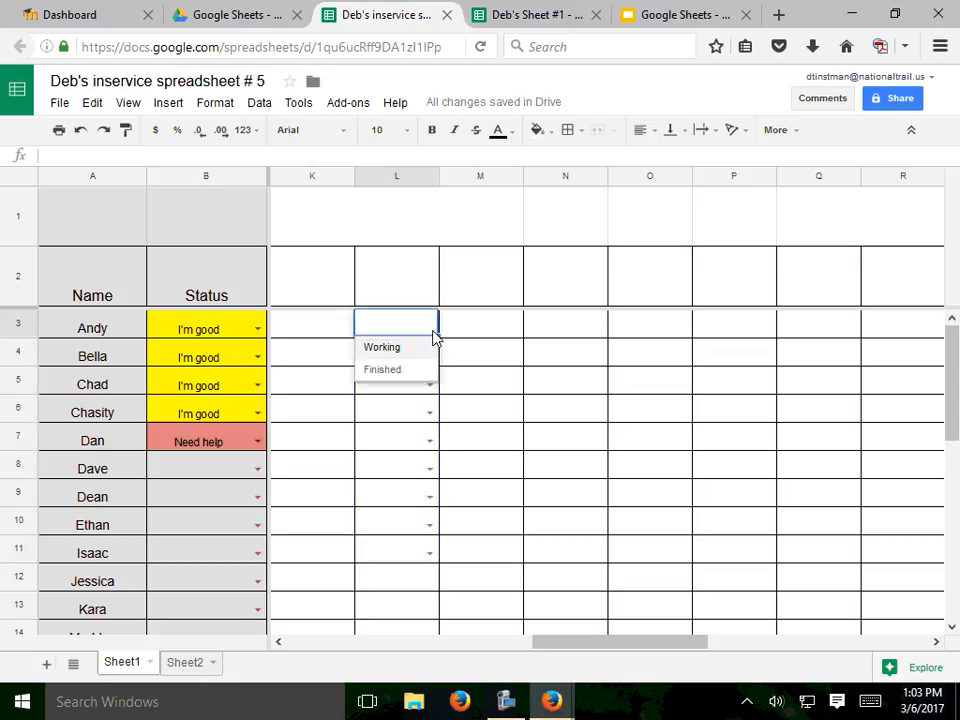
left_click(401, 349)
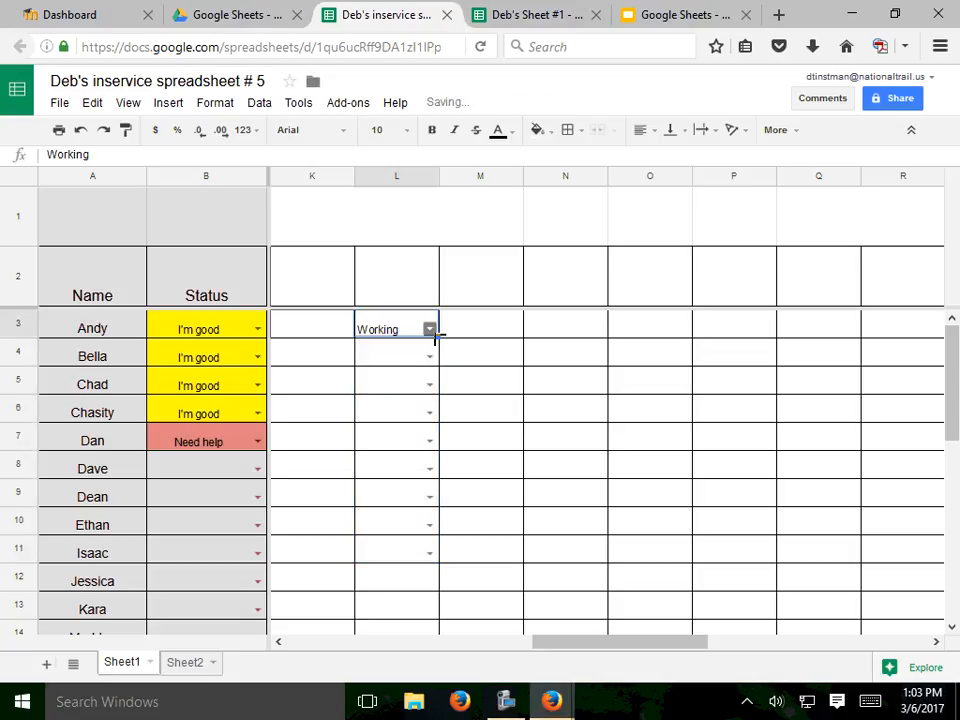
left_click(431, 332)
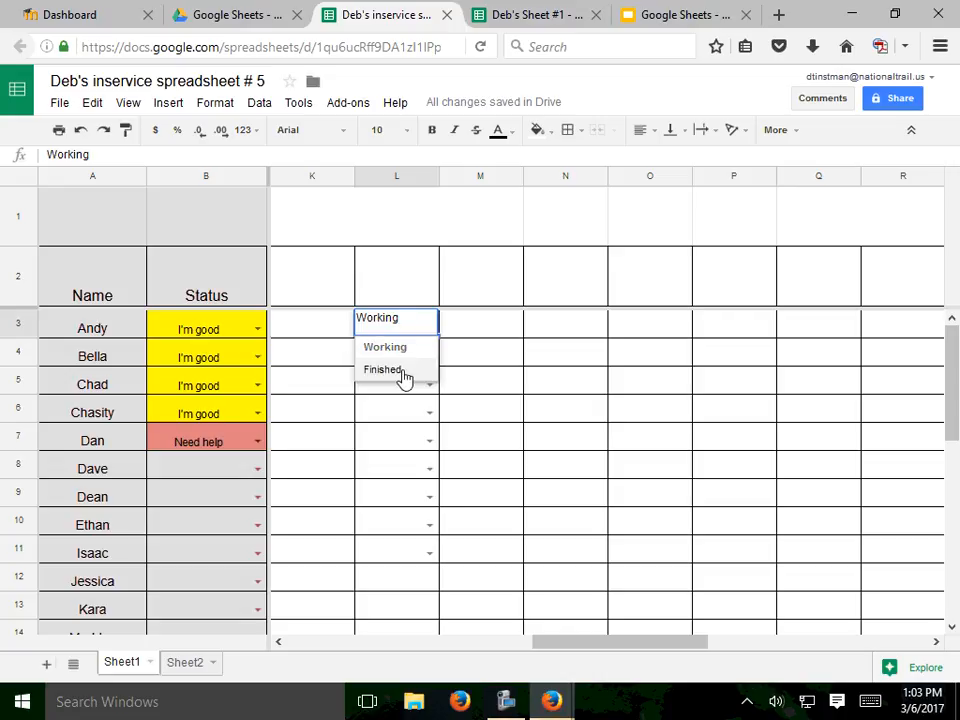
left_click(403, 372)
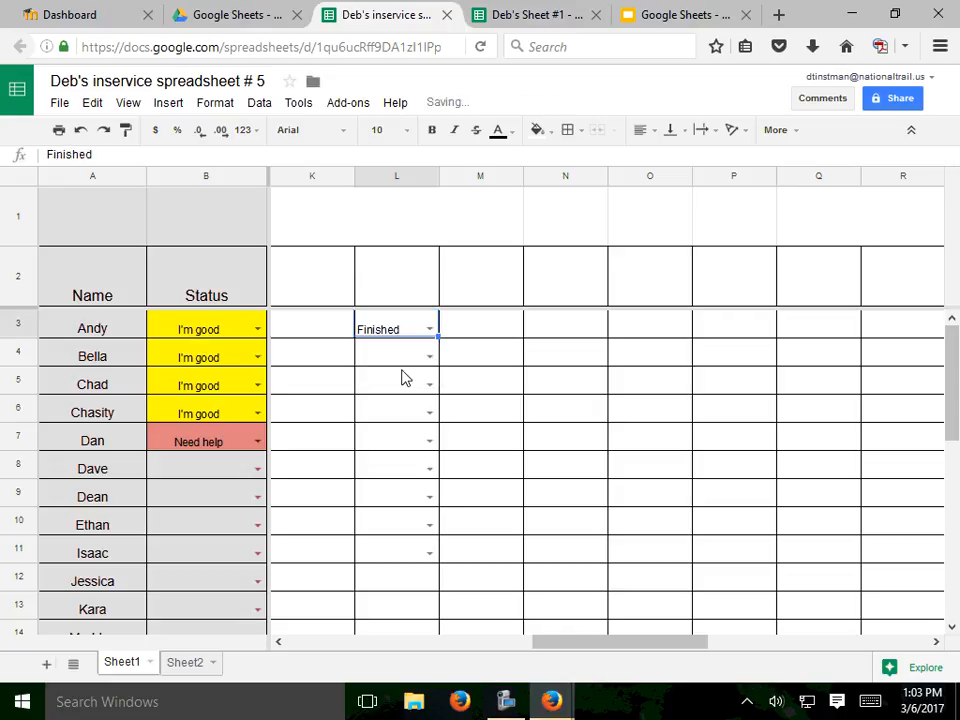
Set the dropdown in cell L8 to "Working" and in cell L9 to "Finished"
left_click(430, 470)
left_click(406, 487)
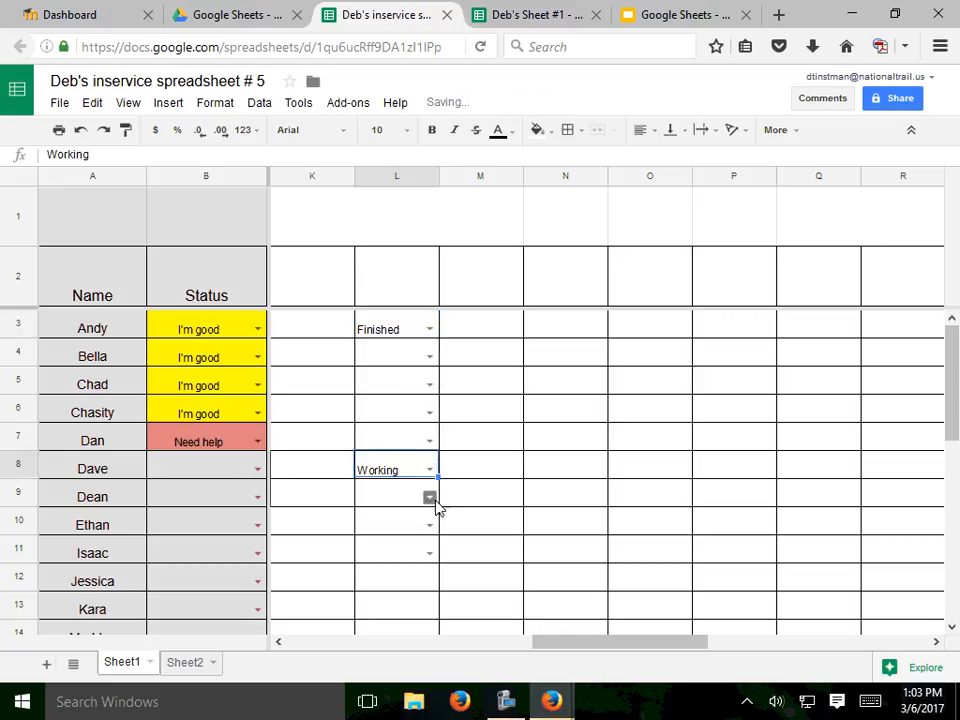
left_click(431, 499)
left_click(399, 541)
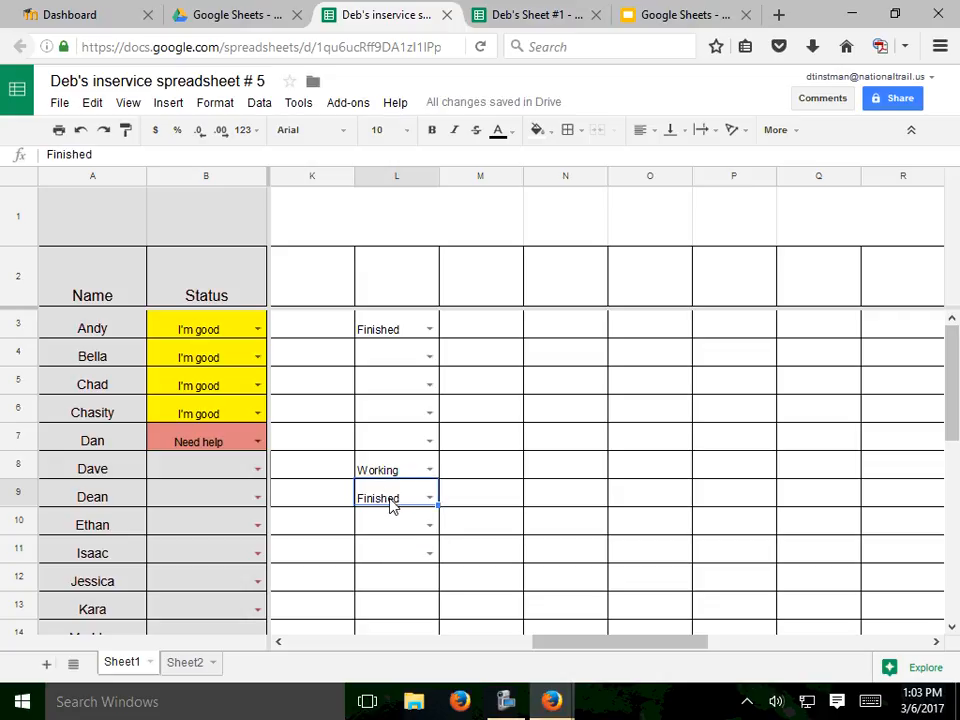
Clear the test entries from cells L9, L8 and L3
key("Delete")
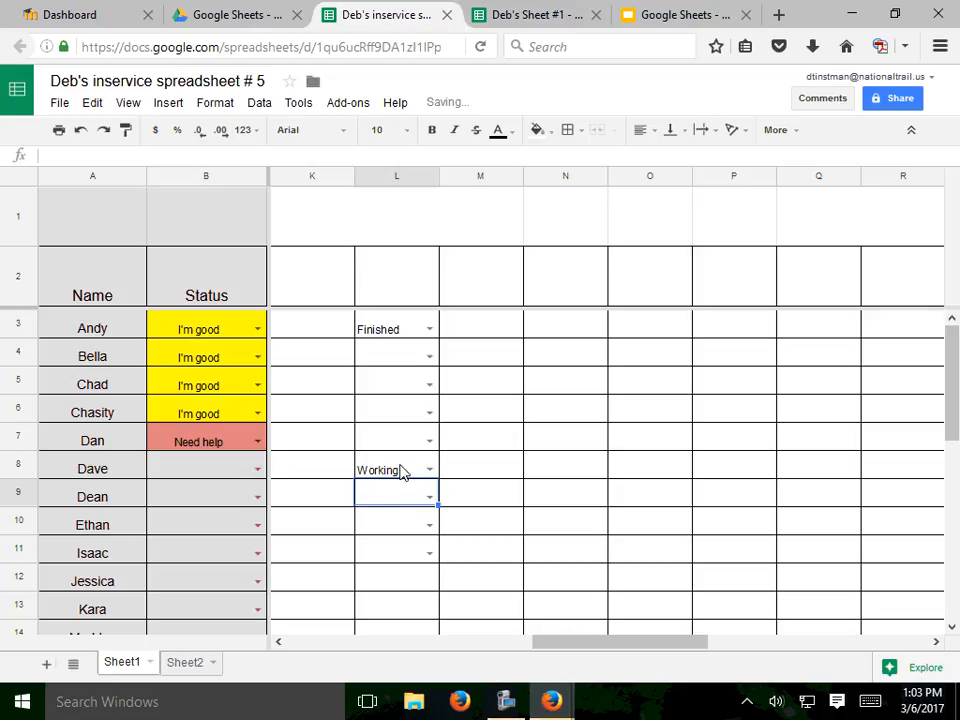
left_click(400, 470)
key("Delete")
left_click(398, 335)
key("Delete")
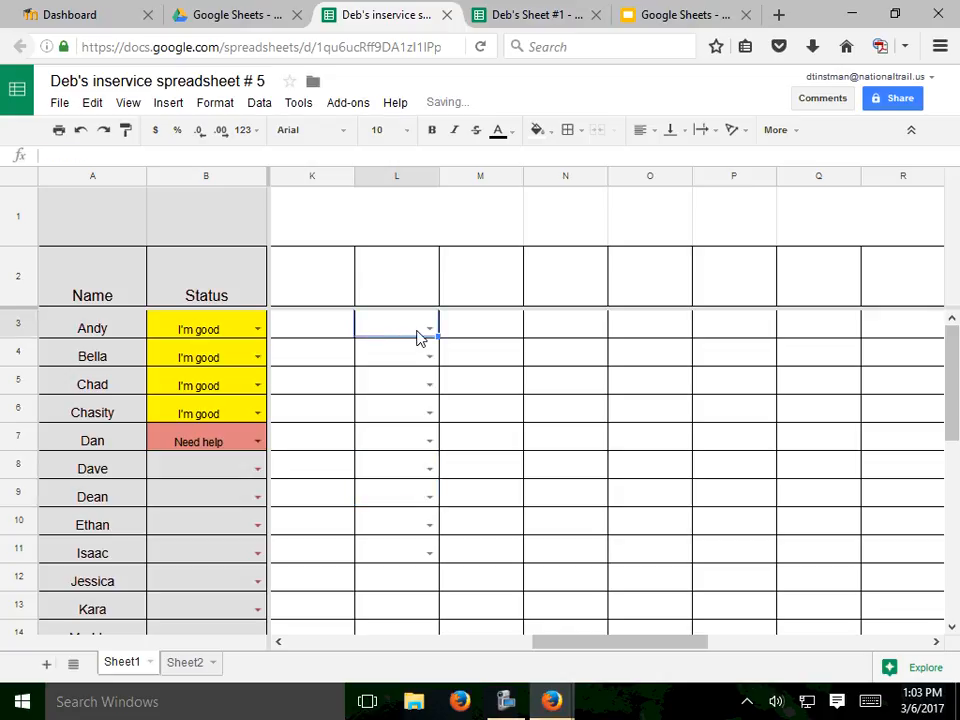
Review the dropdown choices in cell L3 without picking one, and move on to cell M3
left_click(429, 330)
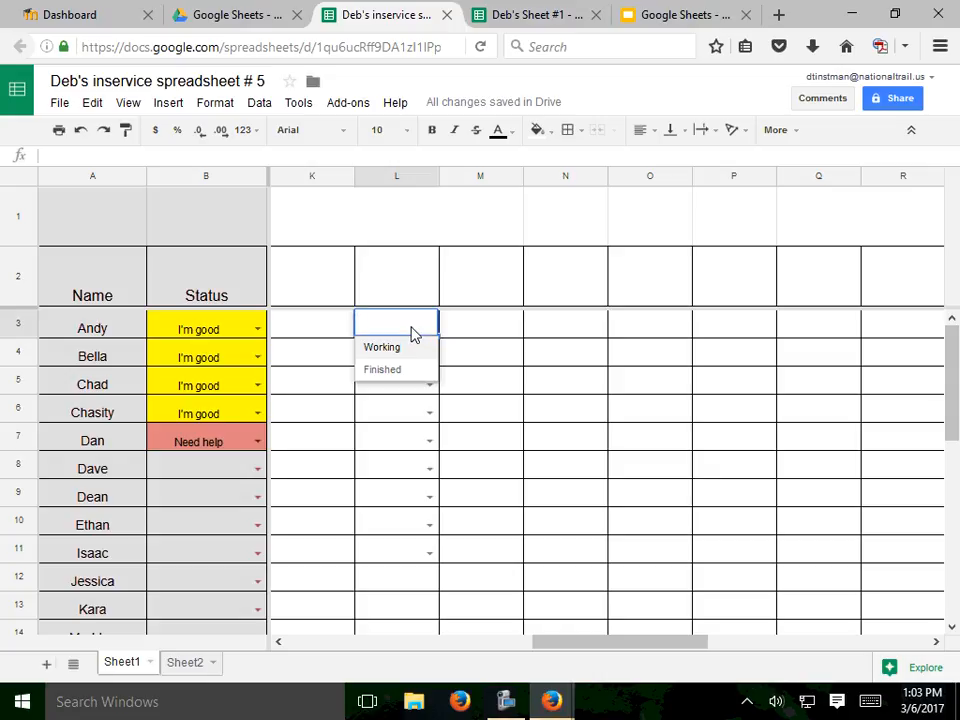
key("Escape")
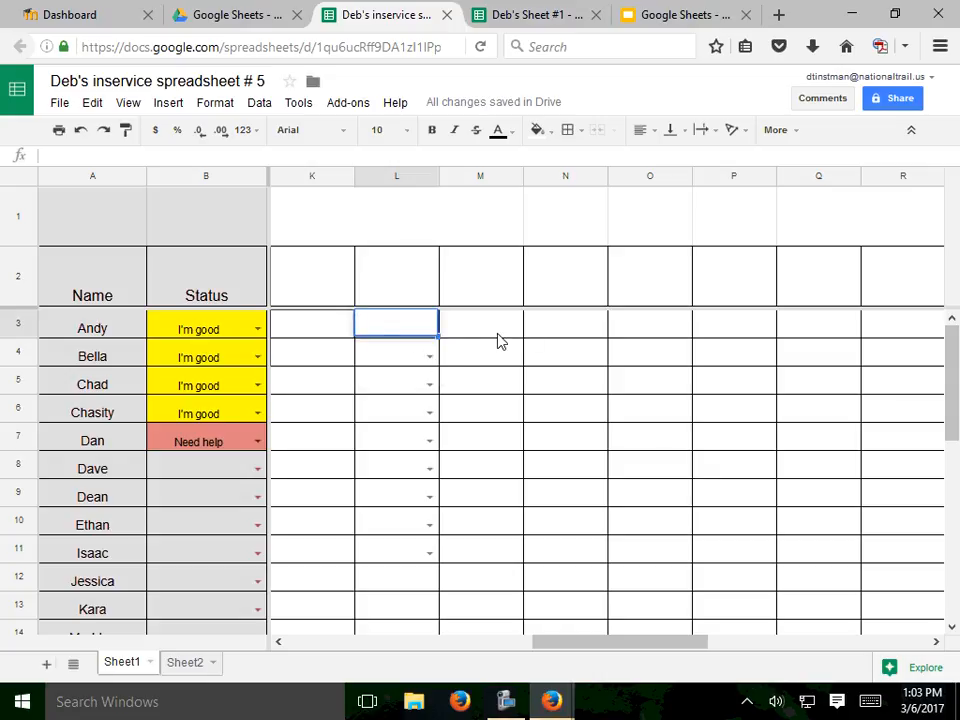
key("Right")
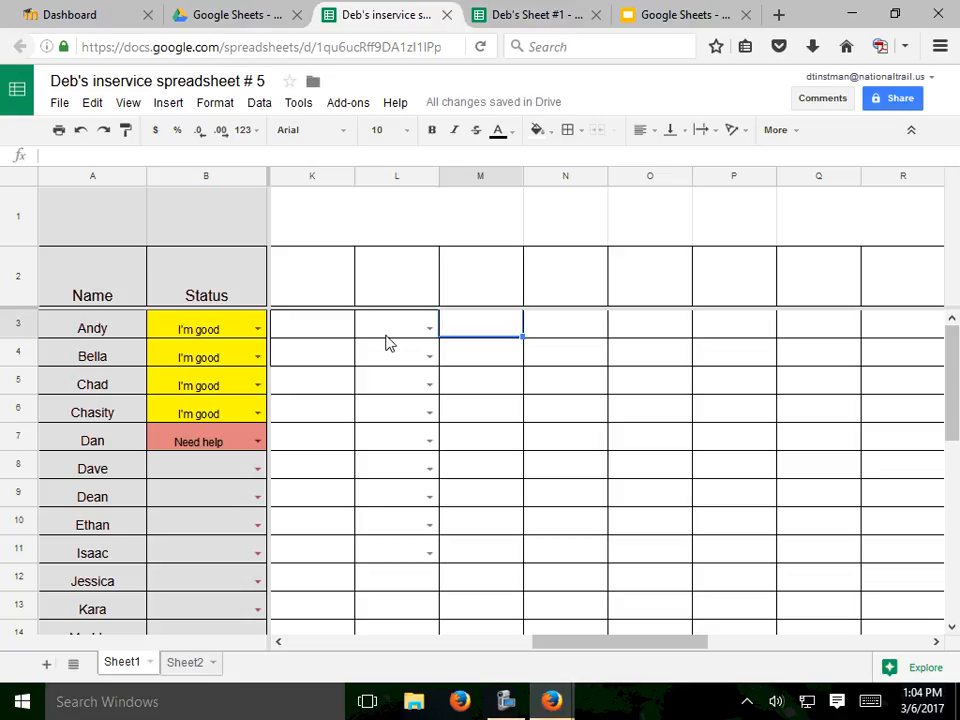
Delete the existing "Working" and "Finished" conditional format rules applied to the dropdown cells L3:L11
left_click_drag(388, 336, 381, 568)
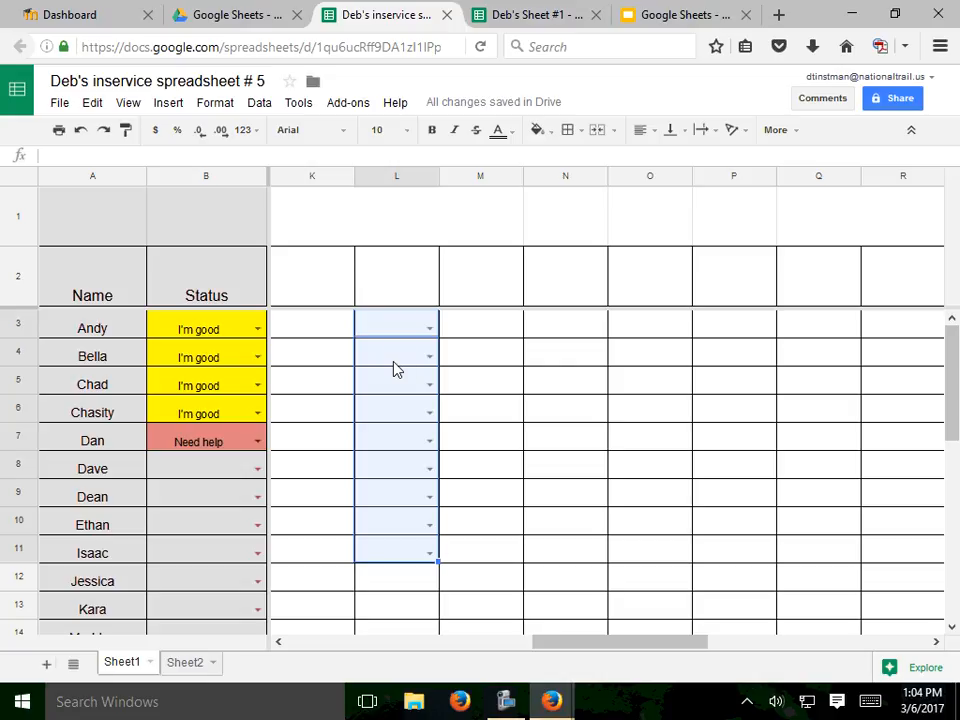
left_click(218, 105)
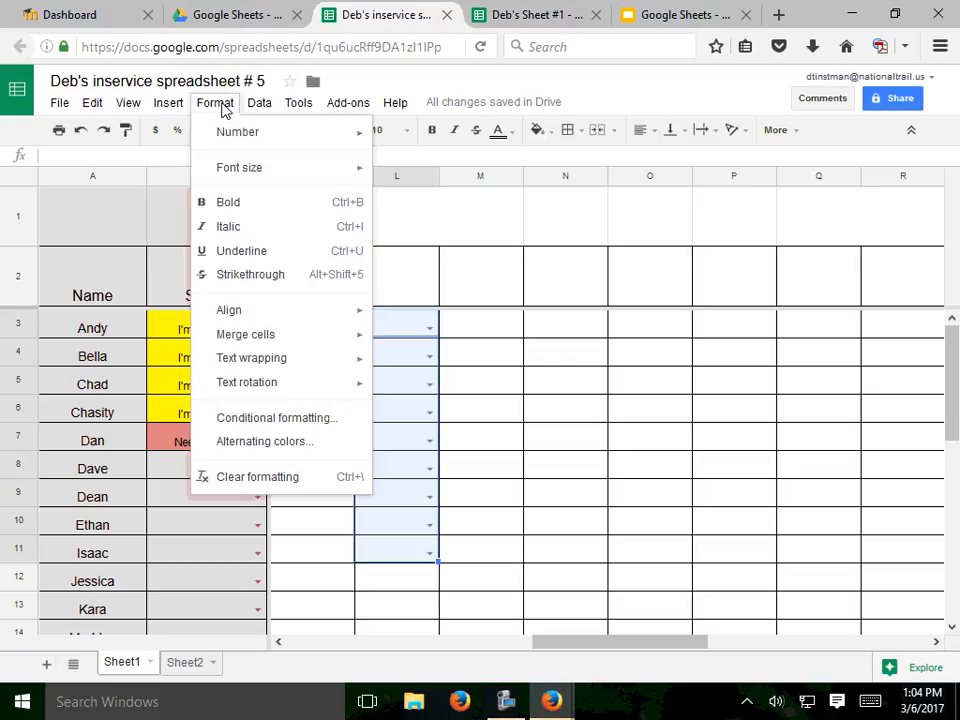
left_click(280, 418)
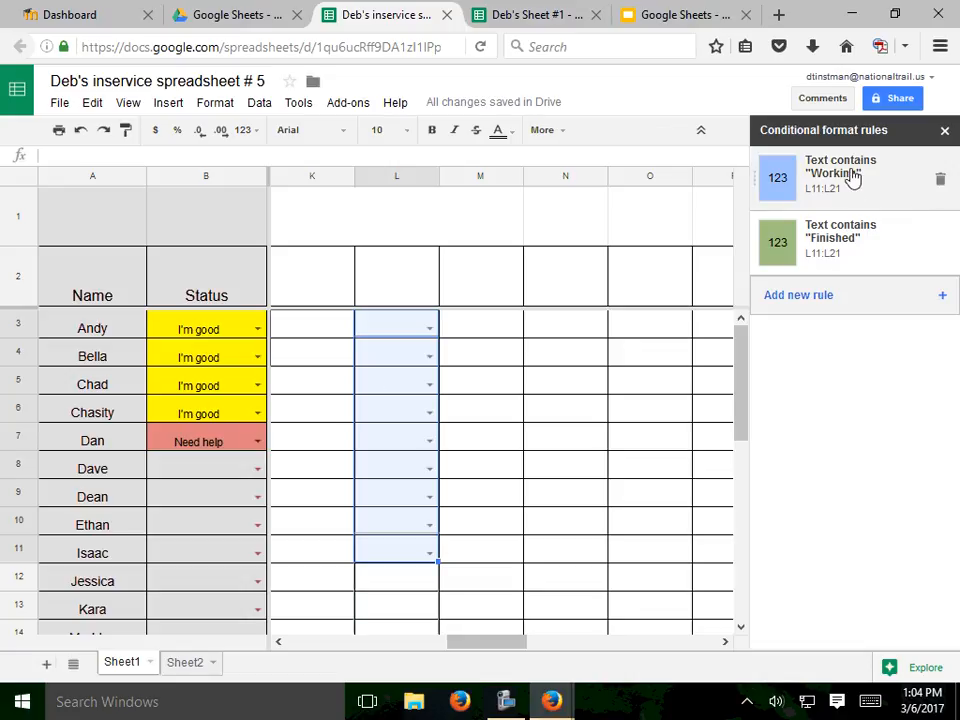
left_click(940, 181)
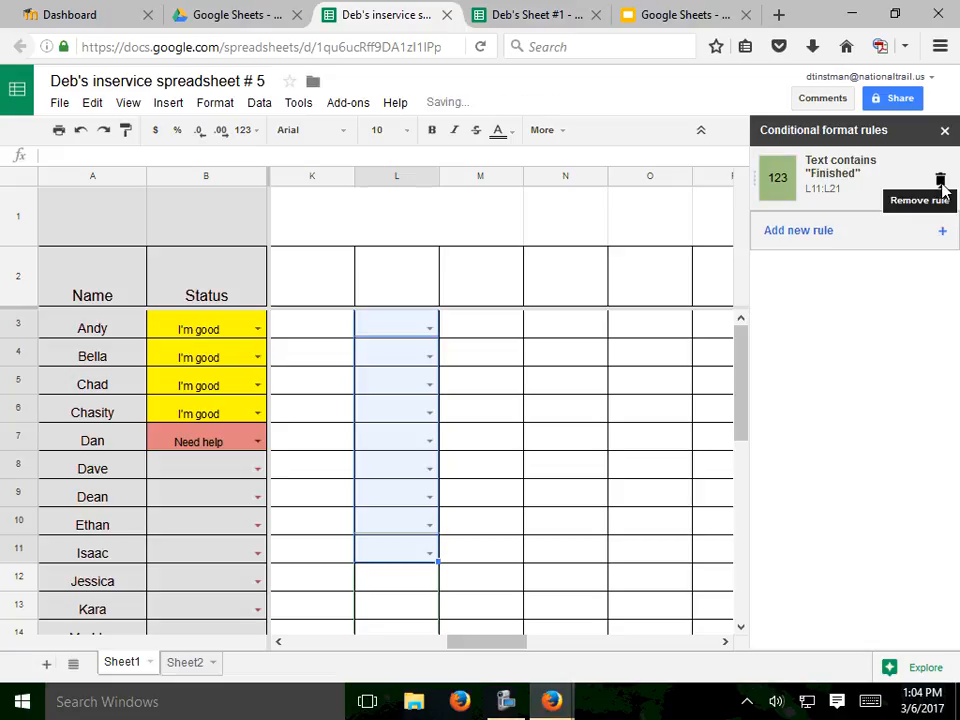
left_click(941, 187)
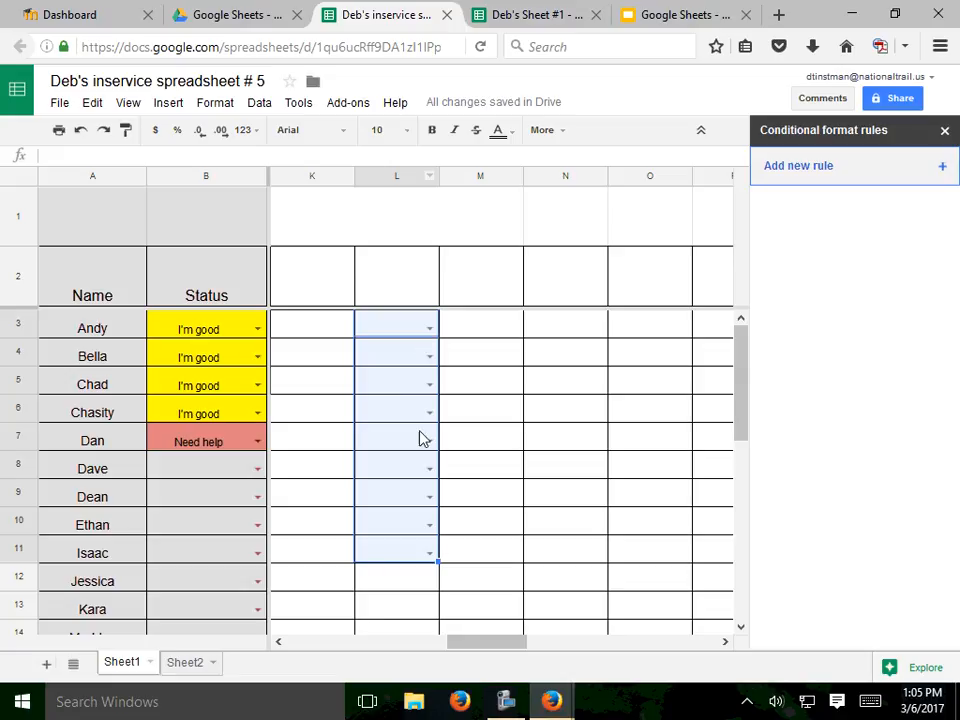
Set up a conditional format rule for L3:L11 that fills cells cyan when the text contains "Working"
left_click(811, 170)
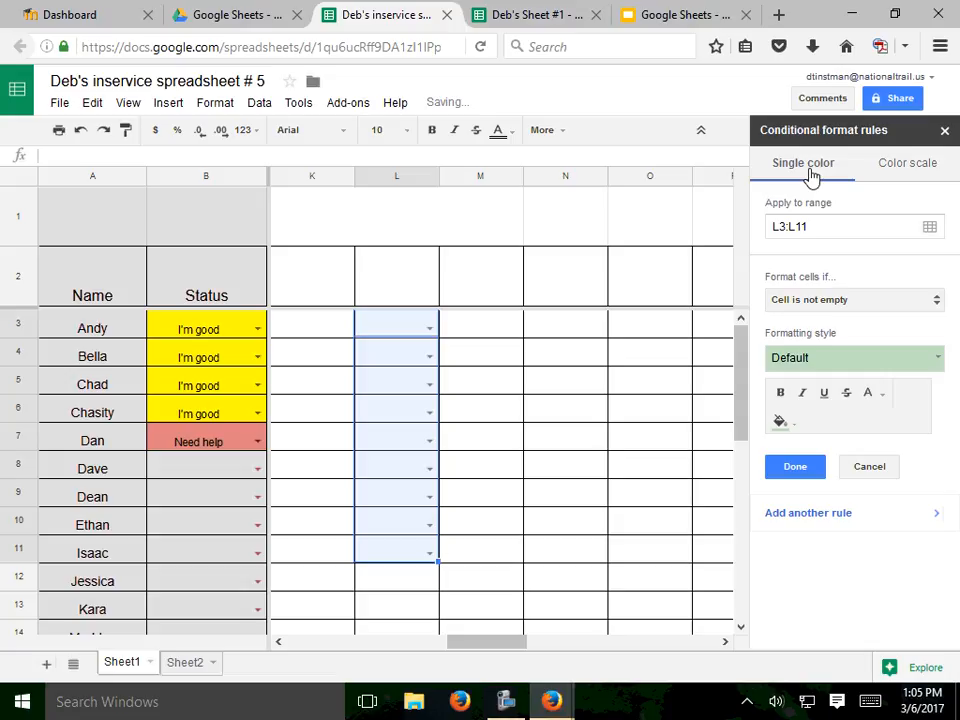
left_click(905, 313)
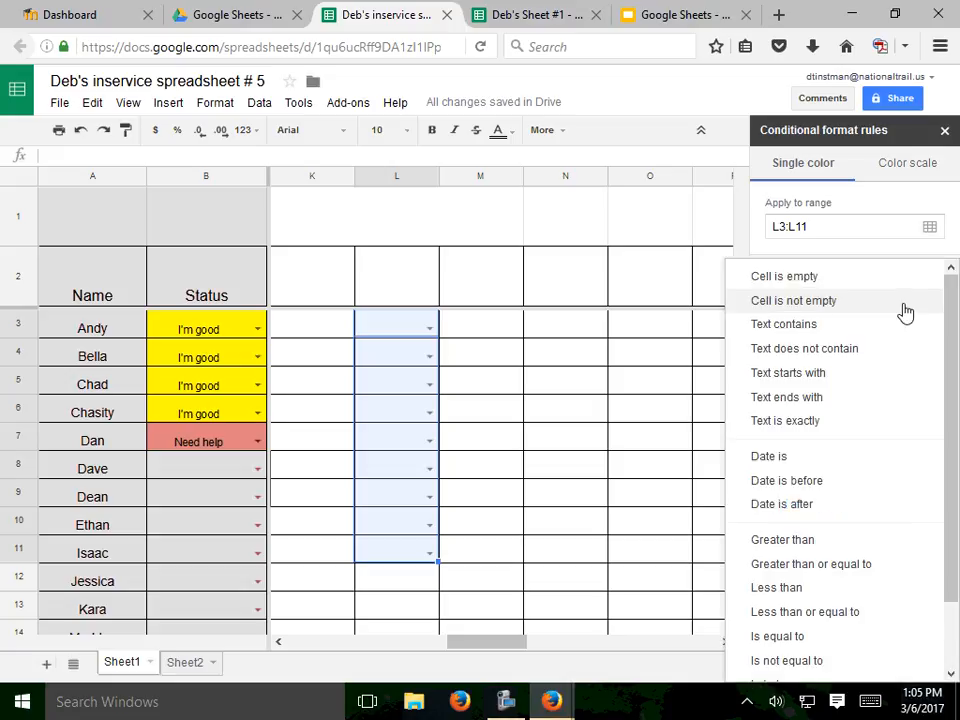
left_click(799, 330)
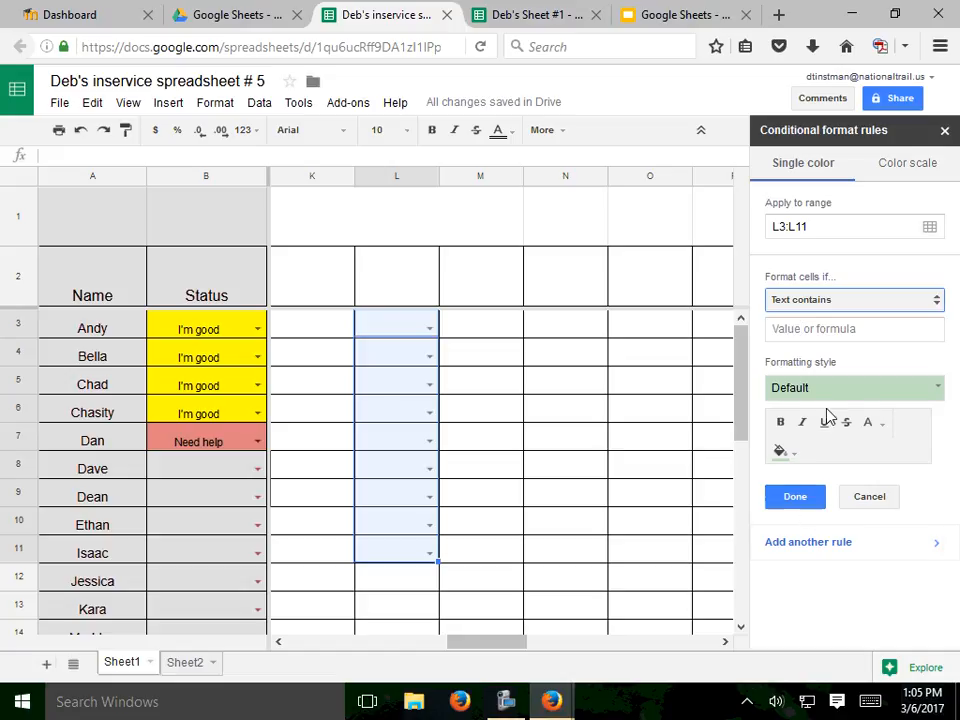
left_click(781, 452)
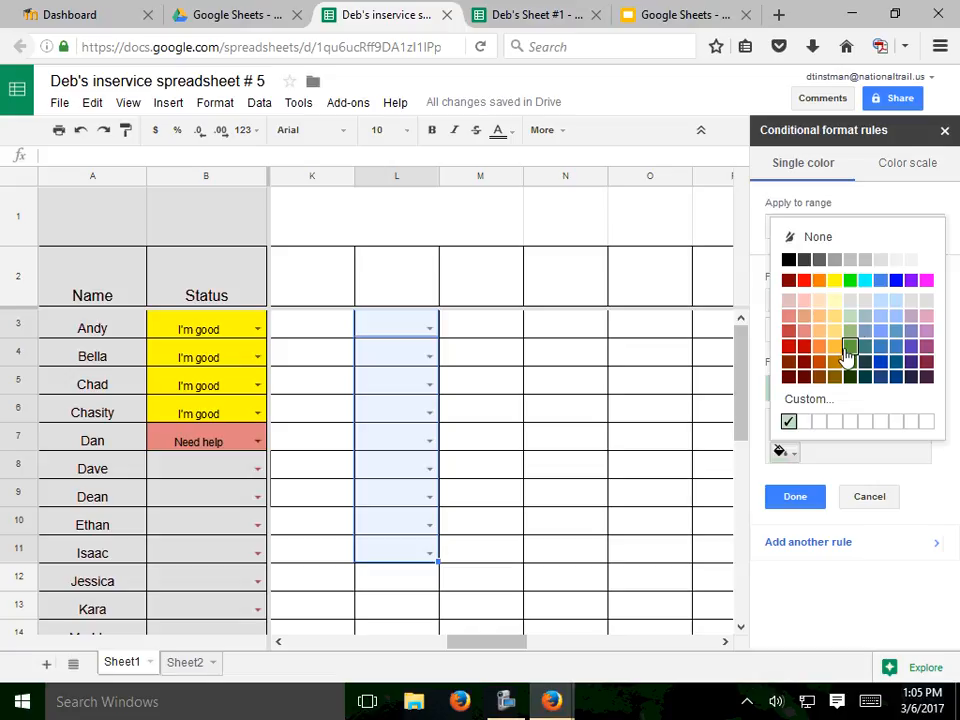
left_click(866, 283)
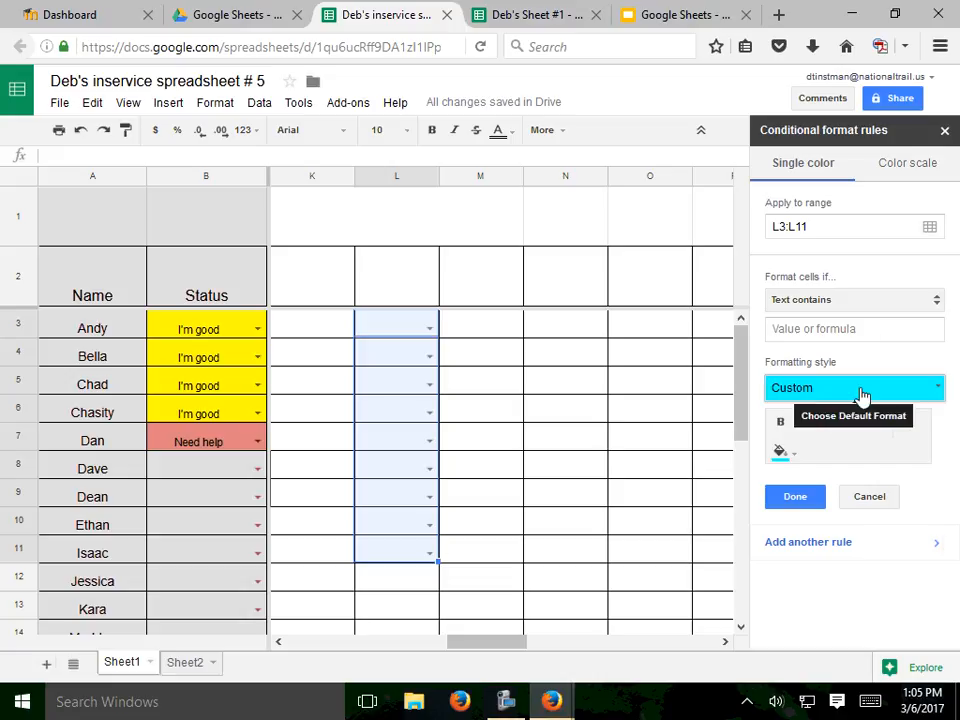
left_click(772, 327)
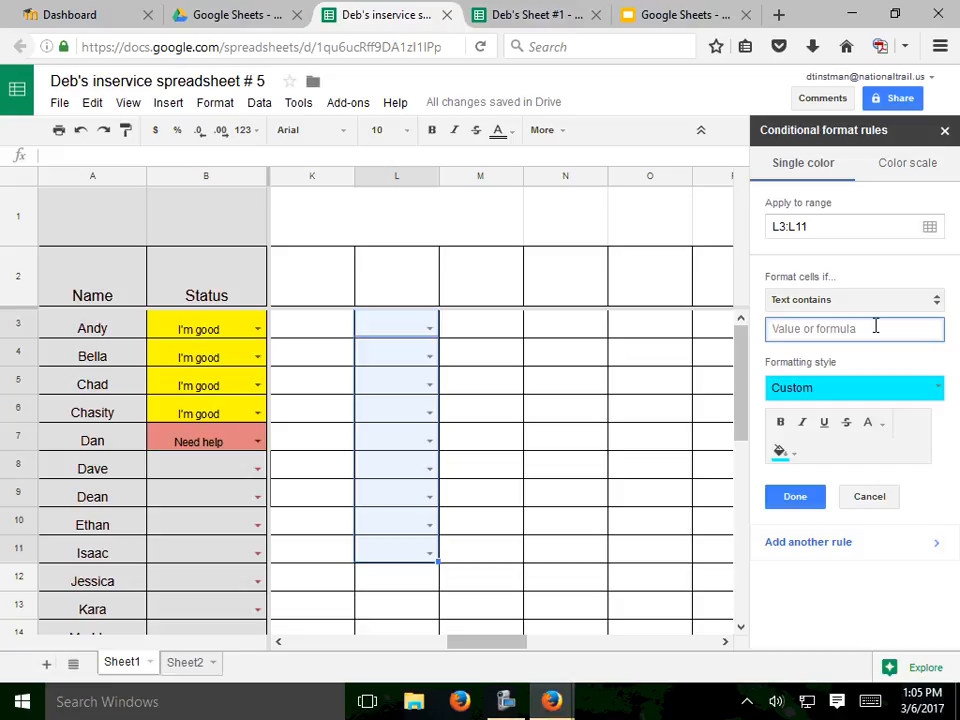
type("Working")
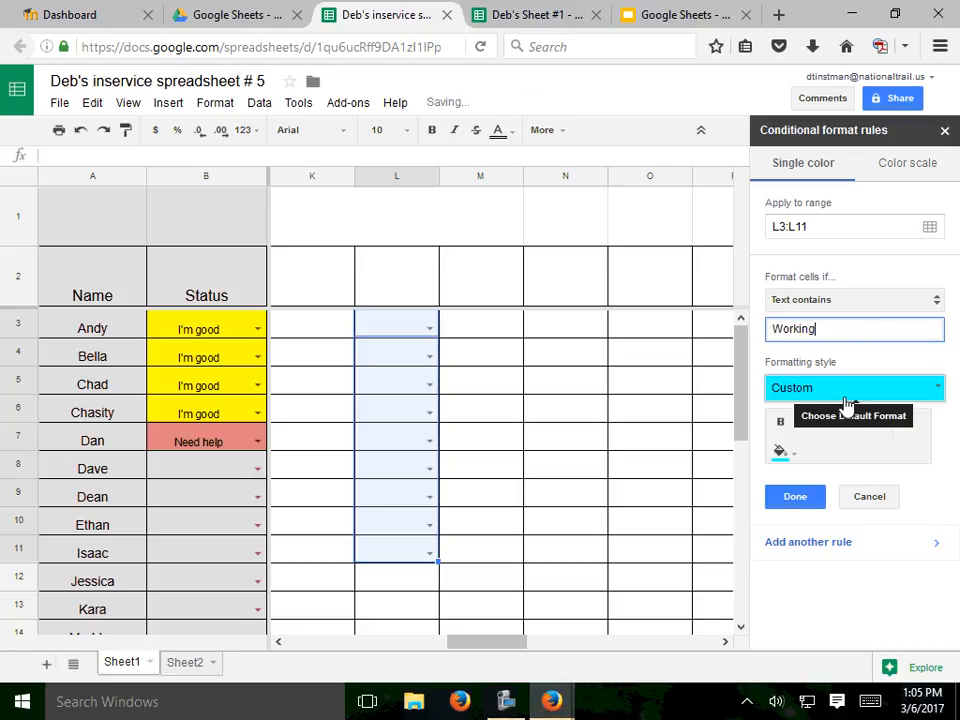
Add another conditional format rule for L3:L11 that fills cells magenta when the text contains "Finished"
left_click(817, 553)
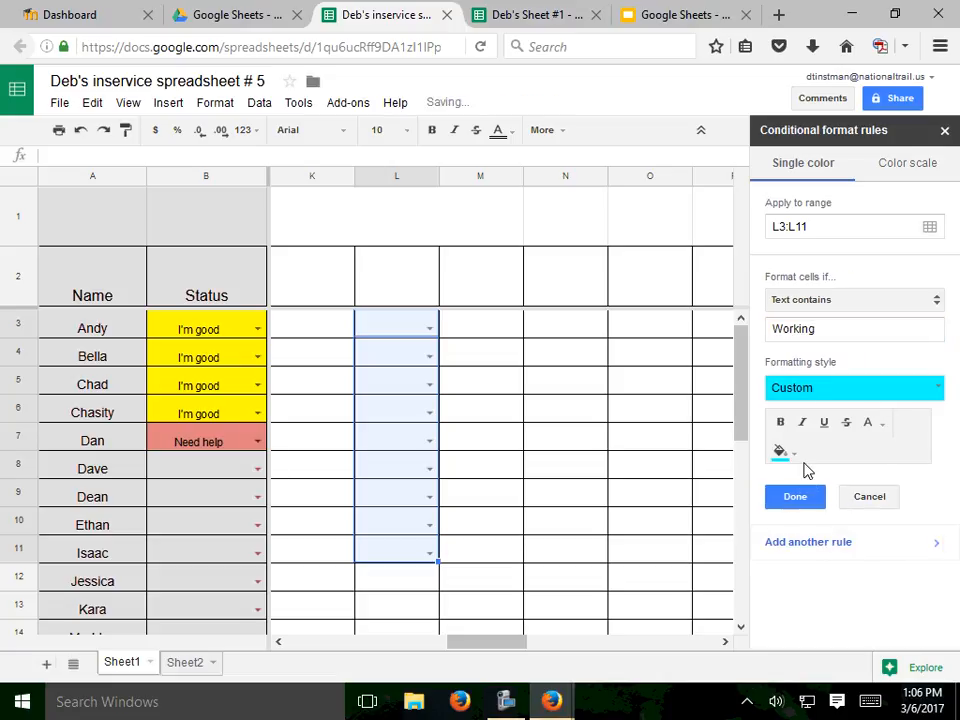
left_click_drag(827, 328, 778, 328)
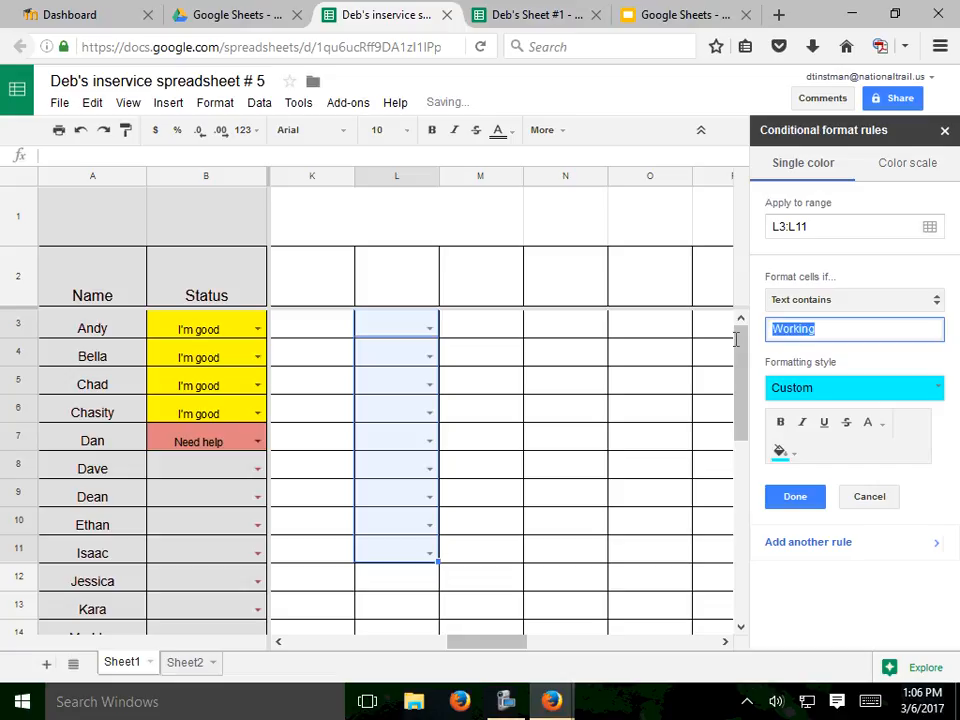
type("Fin")
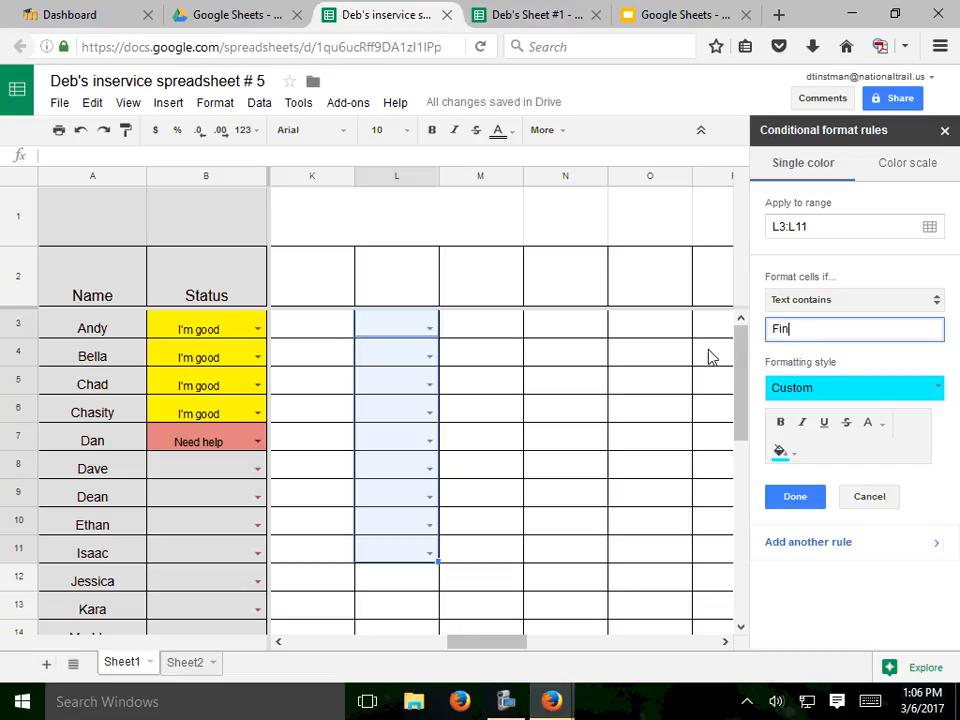
type("ished")
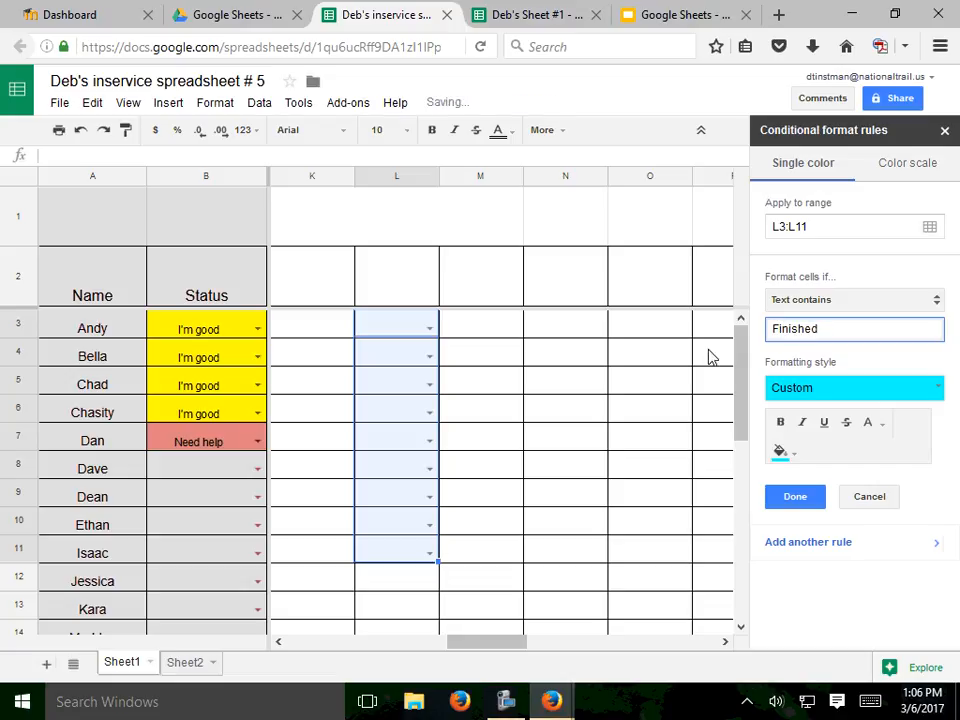
left_click(793, 456)
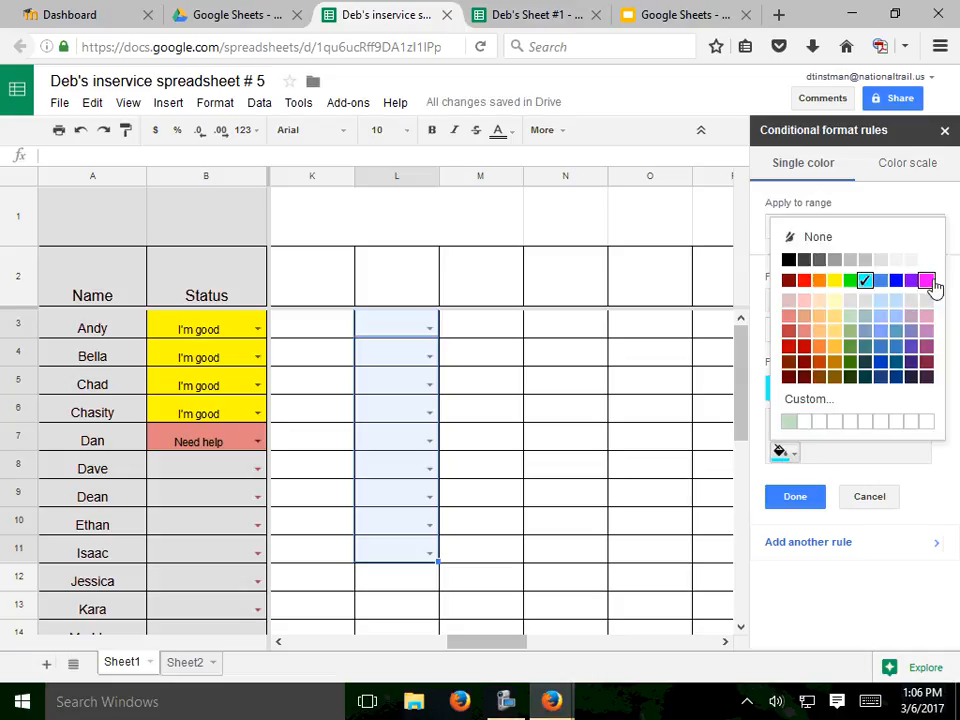
left_click(926, 283)
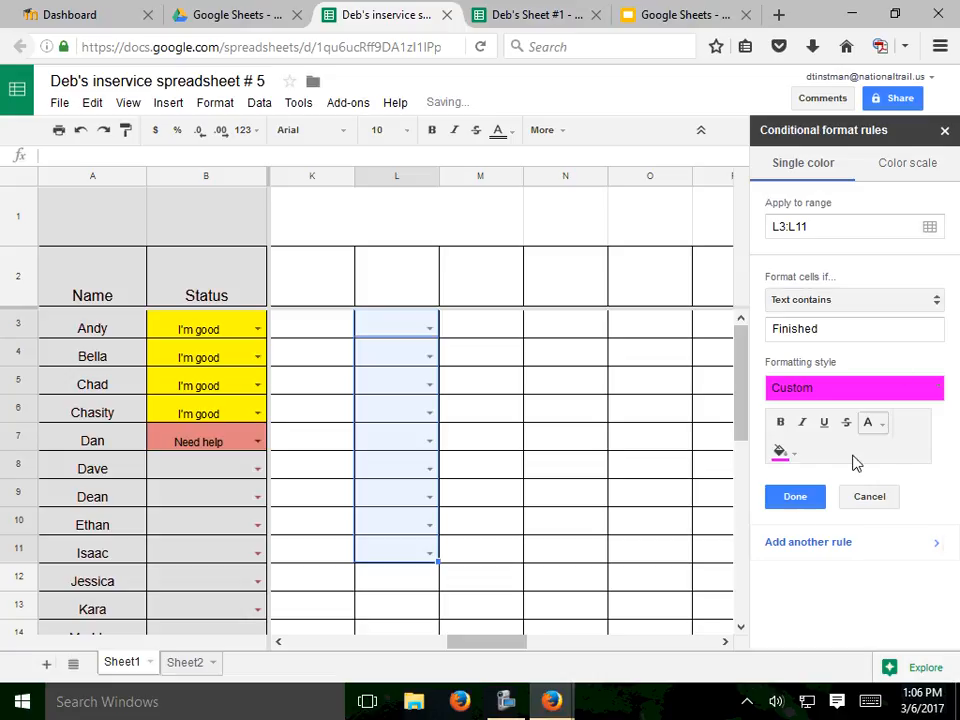
left_click(797, 498)
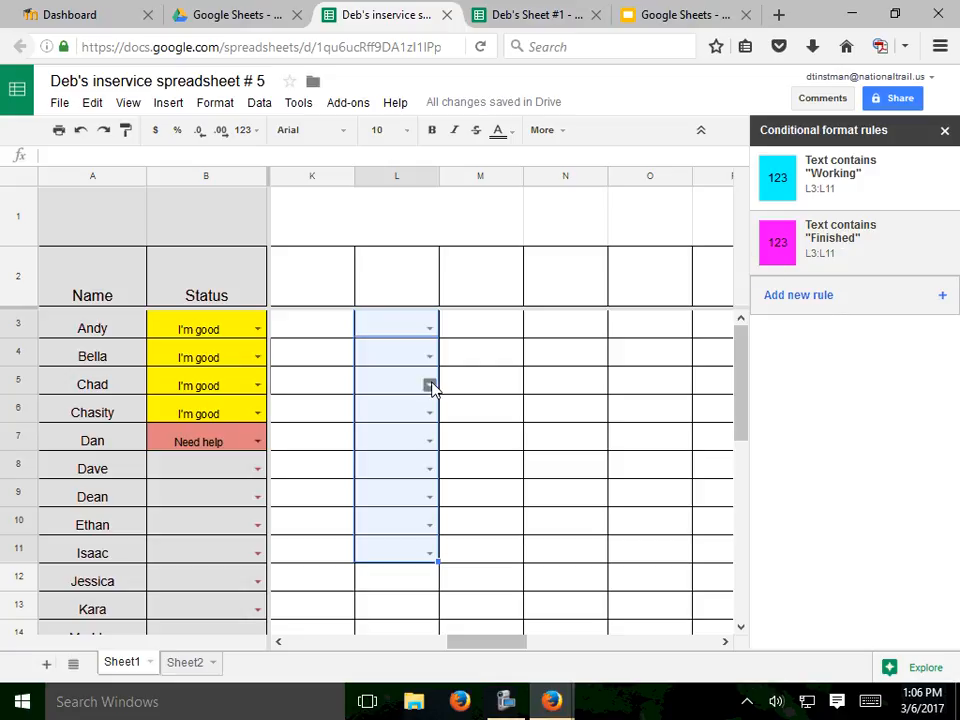
Test the color rules by setting the dropdown in L3 to "Working" and in L4 to "Finished"
left_click(431, 330)
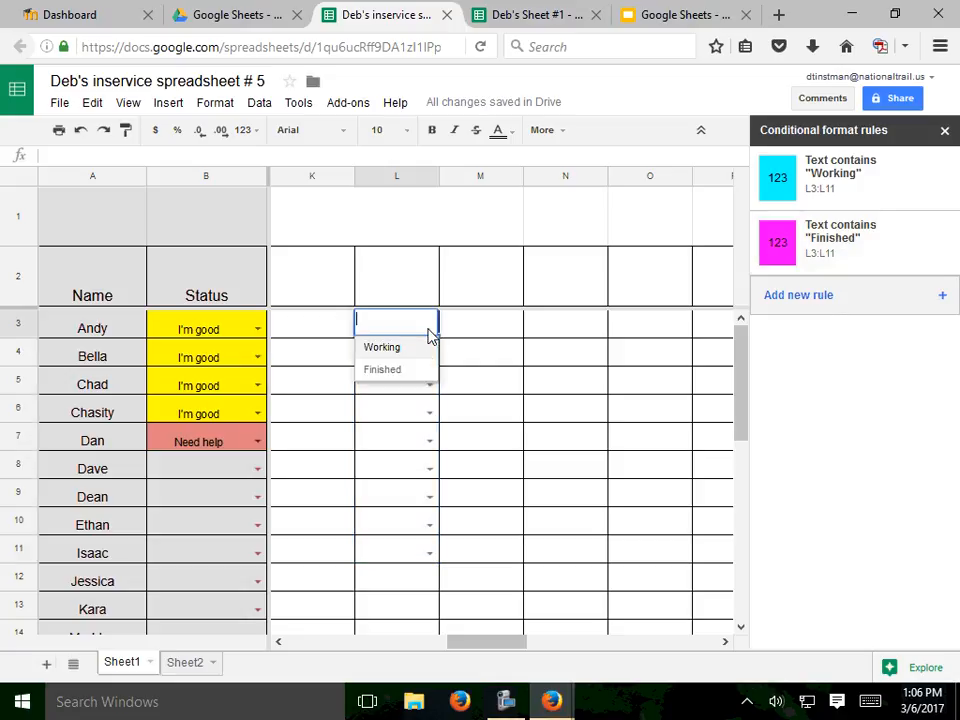
left_click(382, 348)
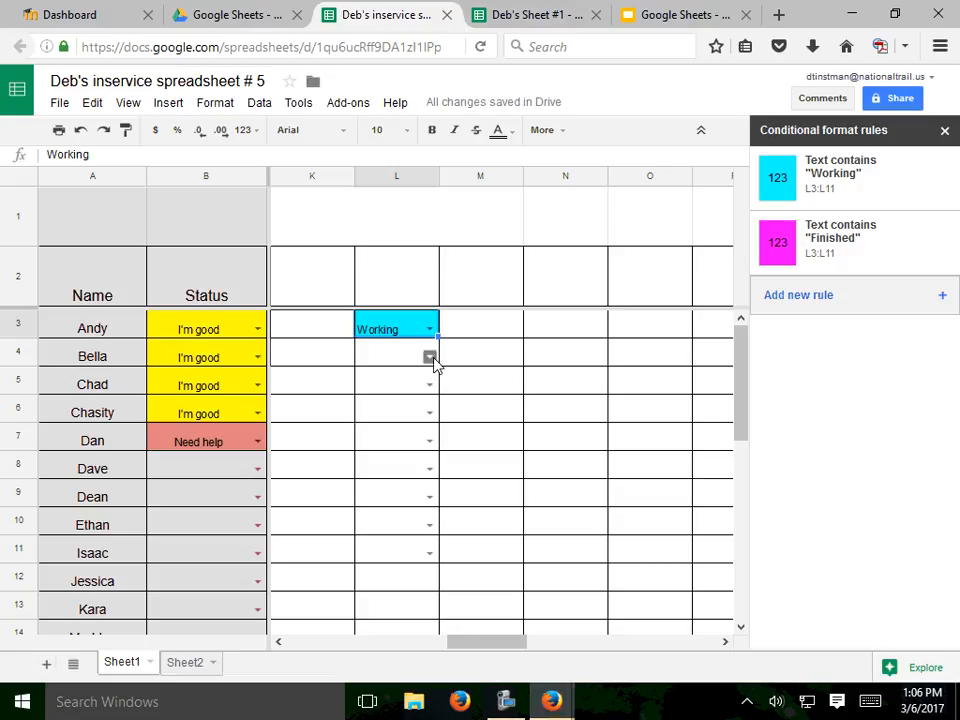
left_click(430, 357)
left_click(403, 404)
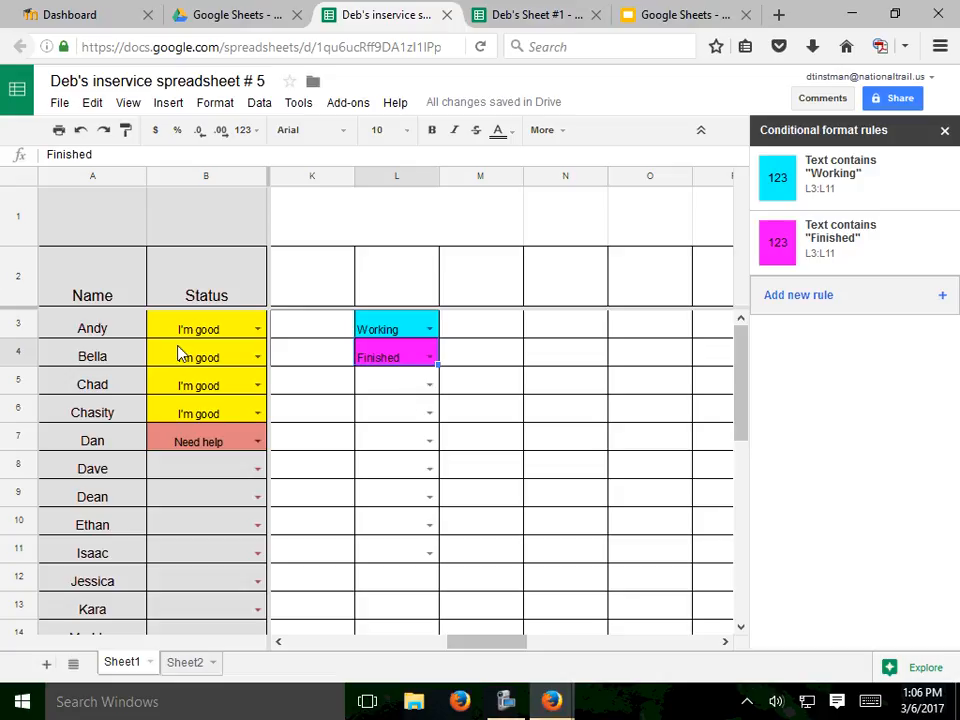
Return to cell C5 under the Articles header and close the conditional format rules
left_click_drag(478, 648, 310, 640)
left_click(354, 386)
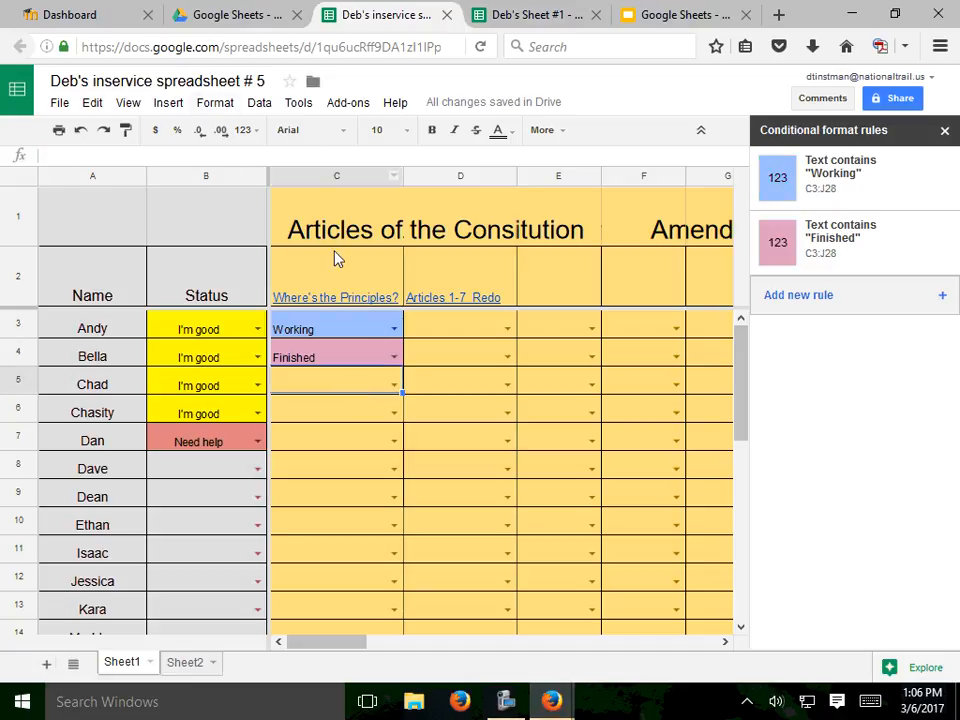
mouse_move(336, 257)
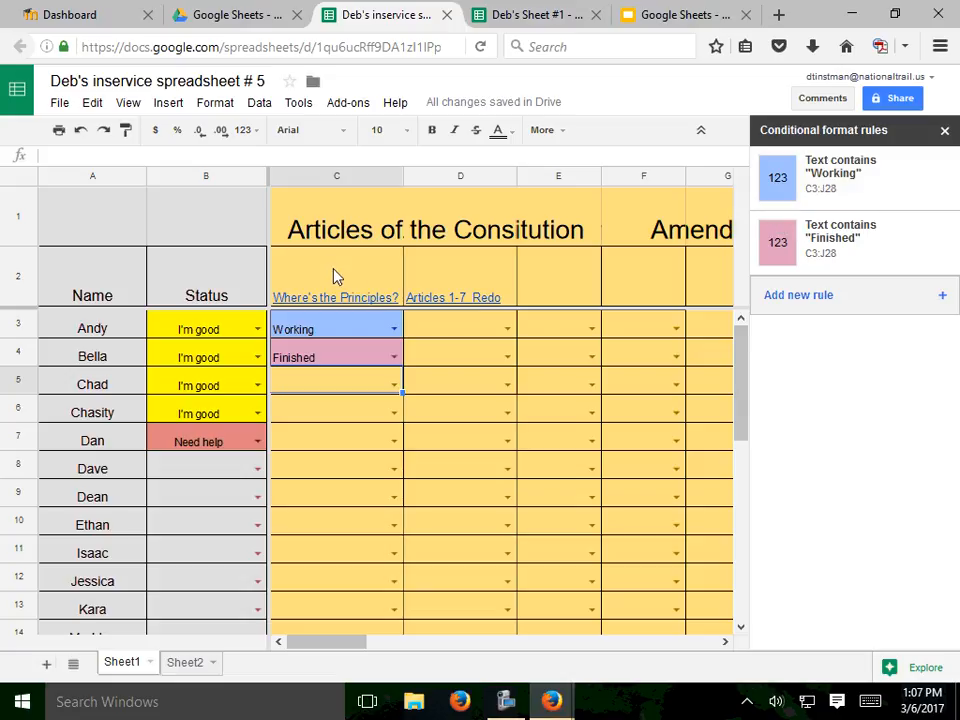
left_click(941, 134)
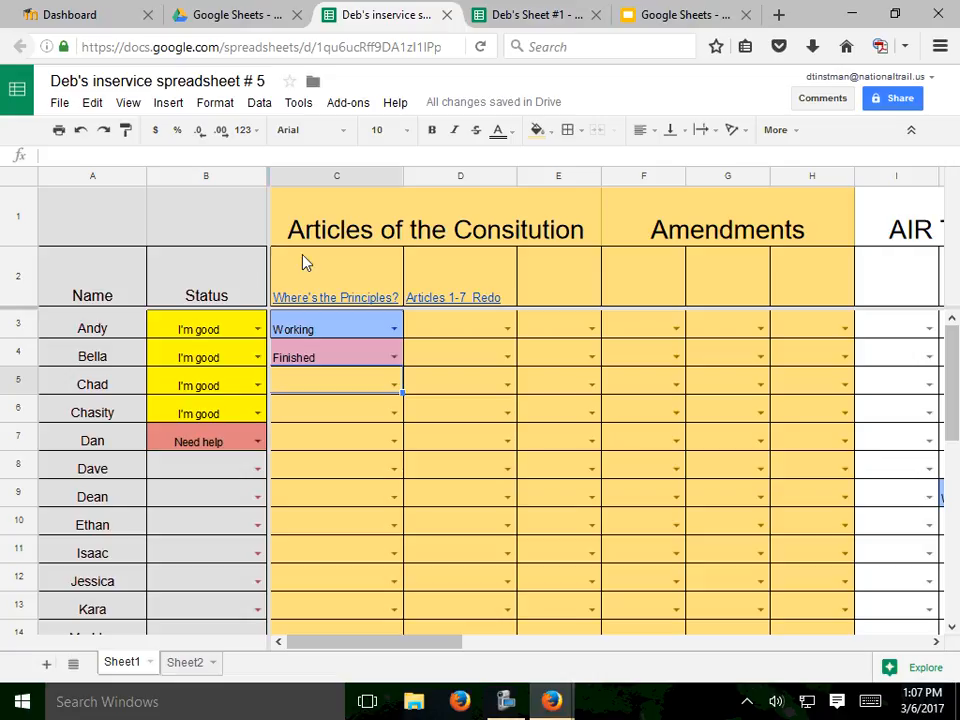
Open the assignment linked from "Where's the Principles?" in C2, look through its page, and close it to return to the spreadsheet
mouse_move(355, 302)
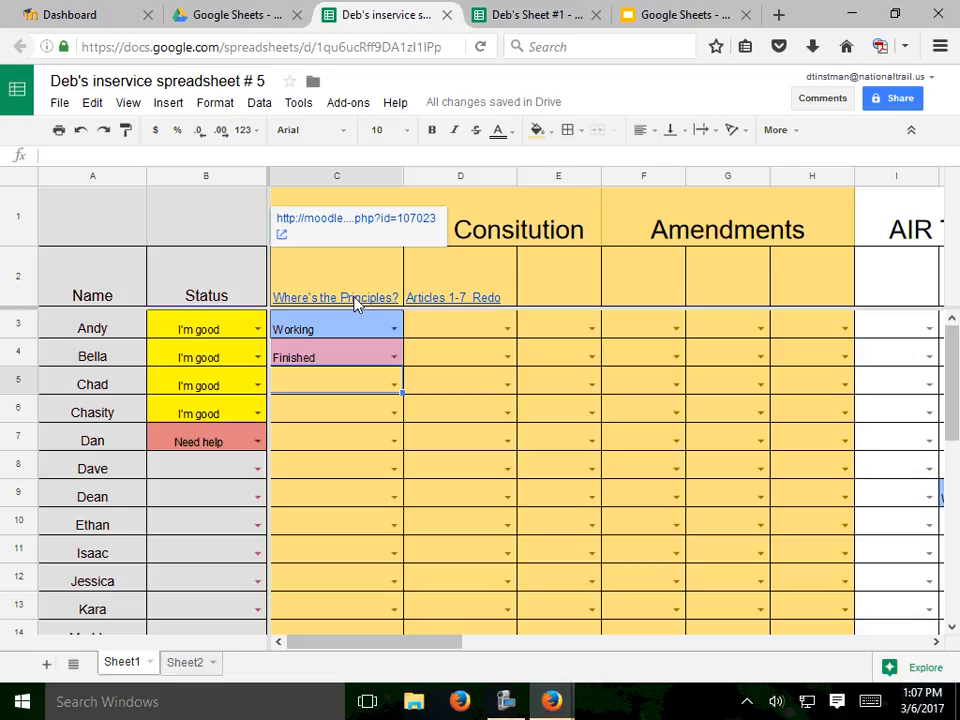
left_click(330, 227)
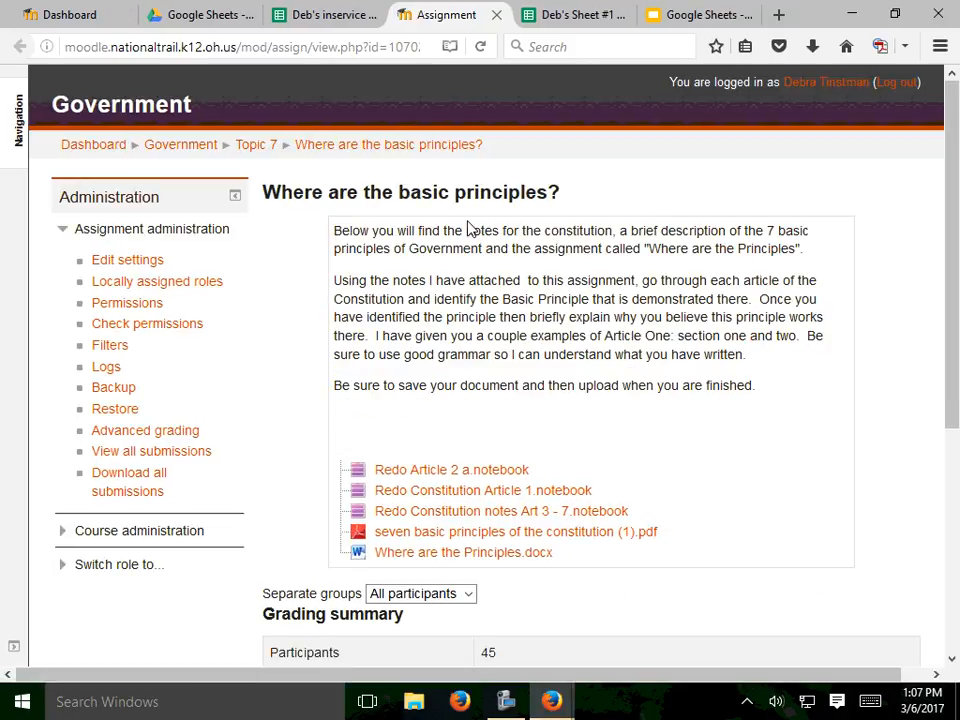
scroll(548, 263, "down", 3)
scroll(548, 263, "down", 3)
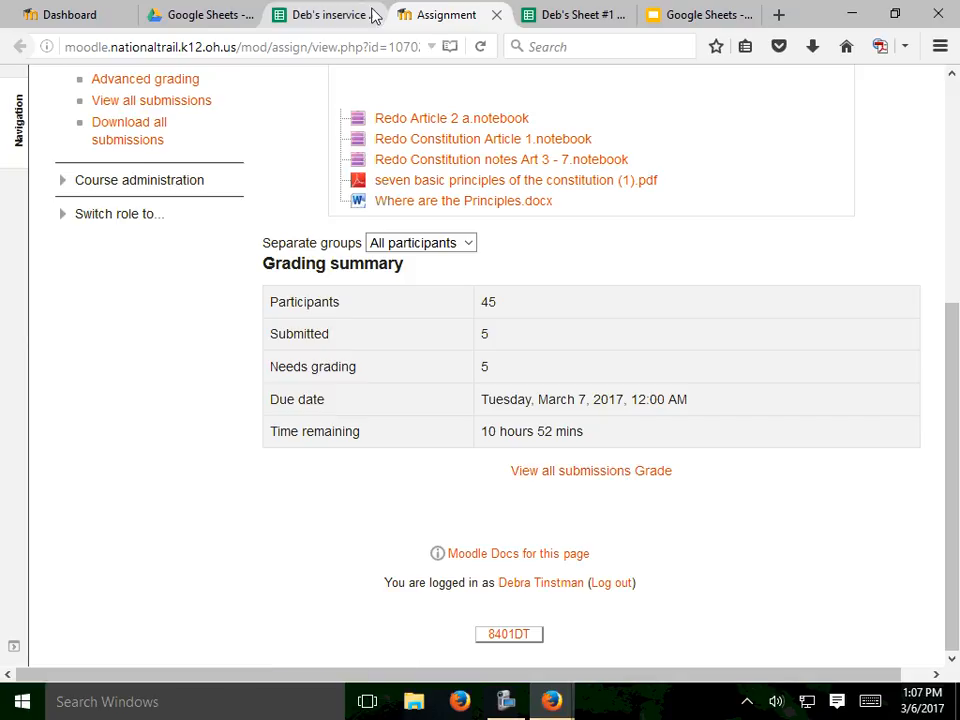
left_click(497, 15)
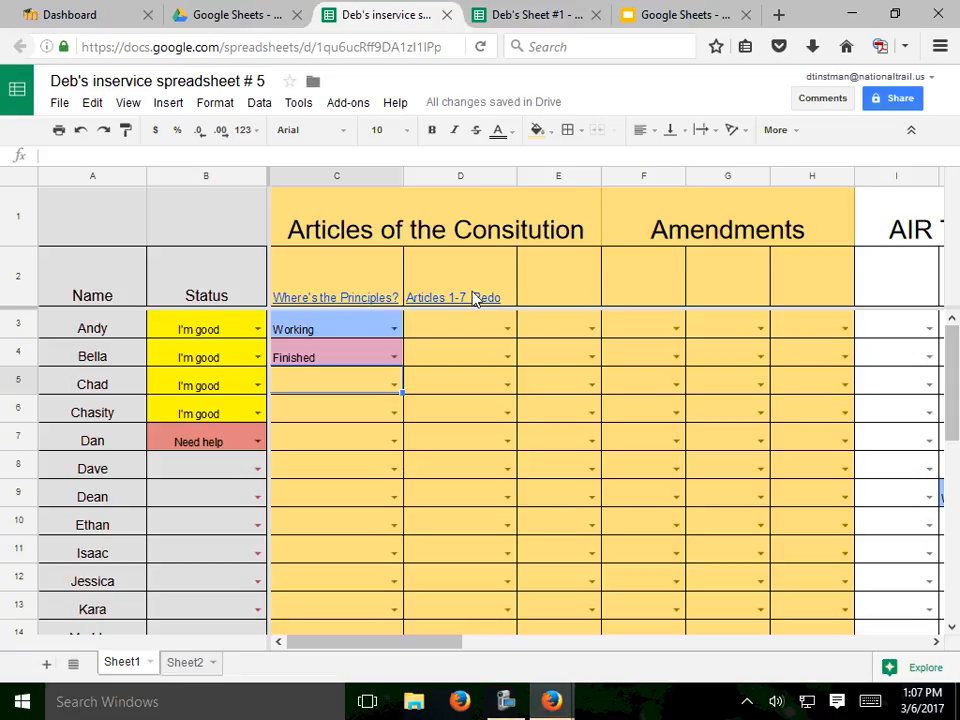
mouse_move(380, 287)
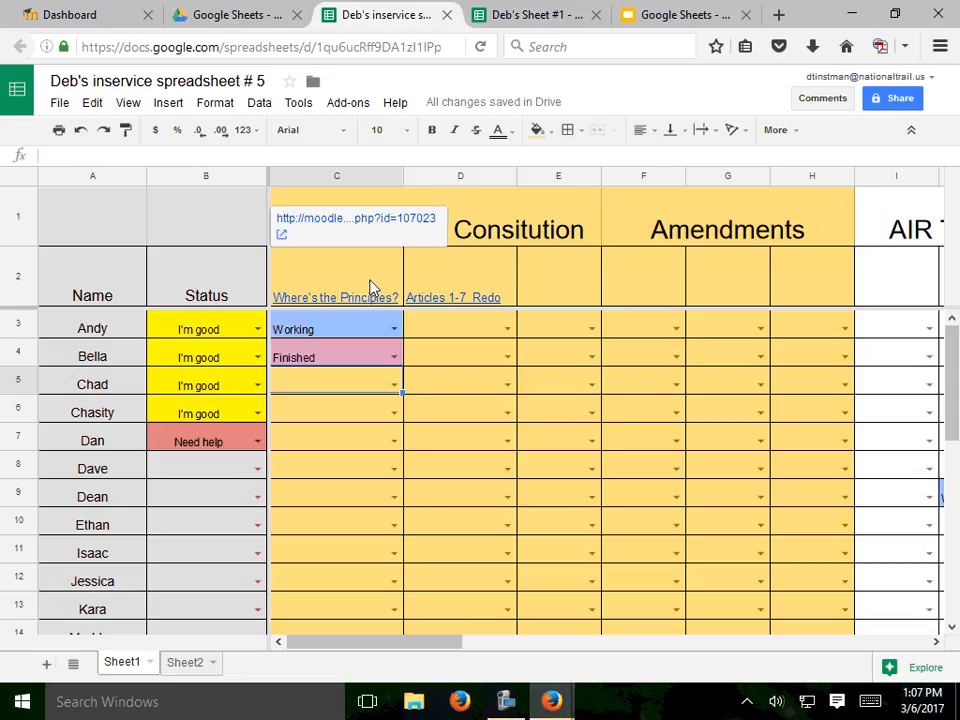
Select header rows 1 and 2 and protect the range Sheet1!1:1 with the description "only you", restricting editing to Only you
left_click(18, 280)
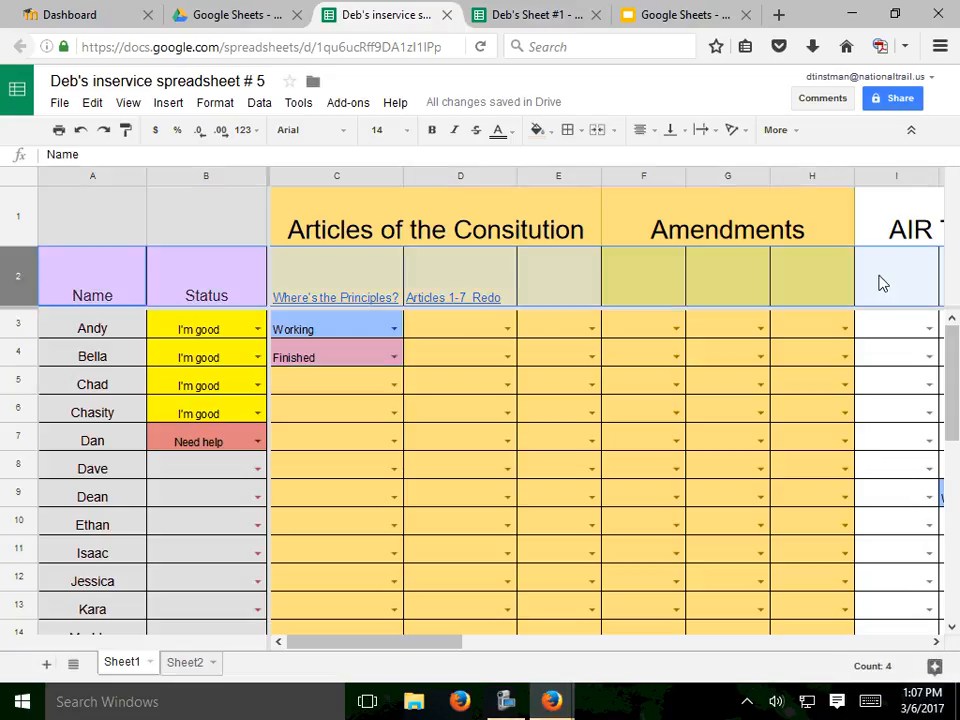
left_click(20, 214, "ctrl")
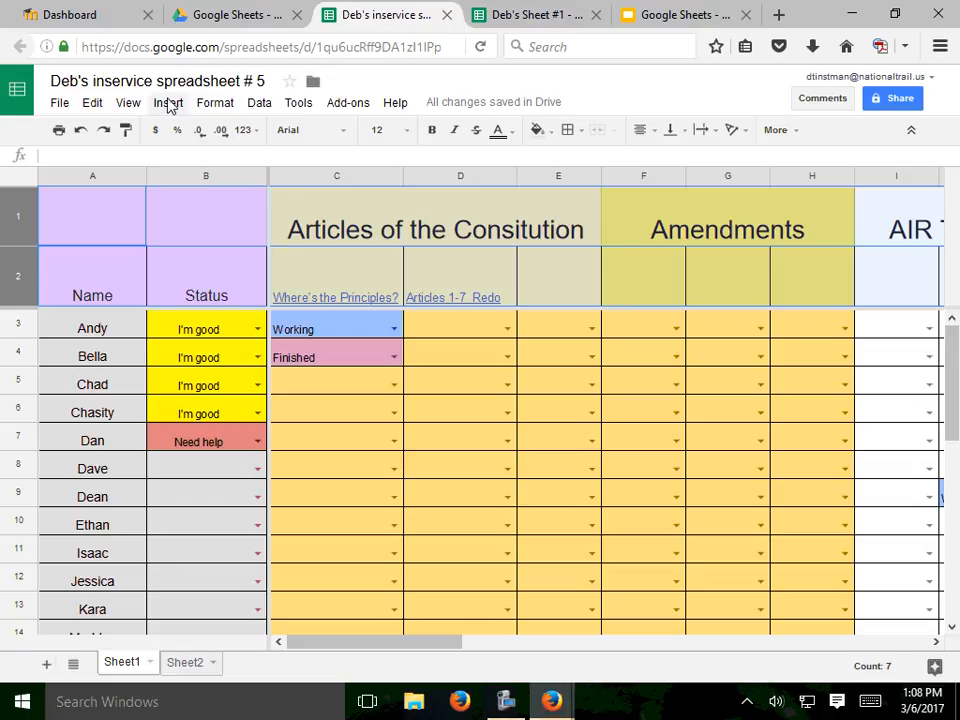
left_click(262, 104)
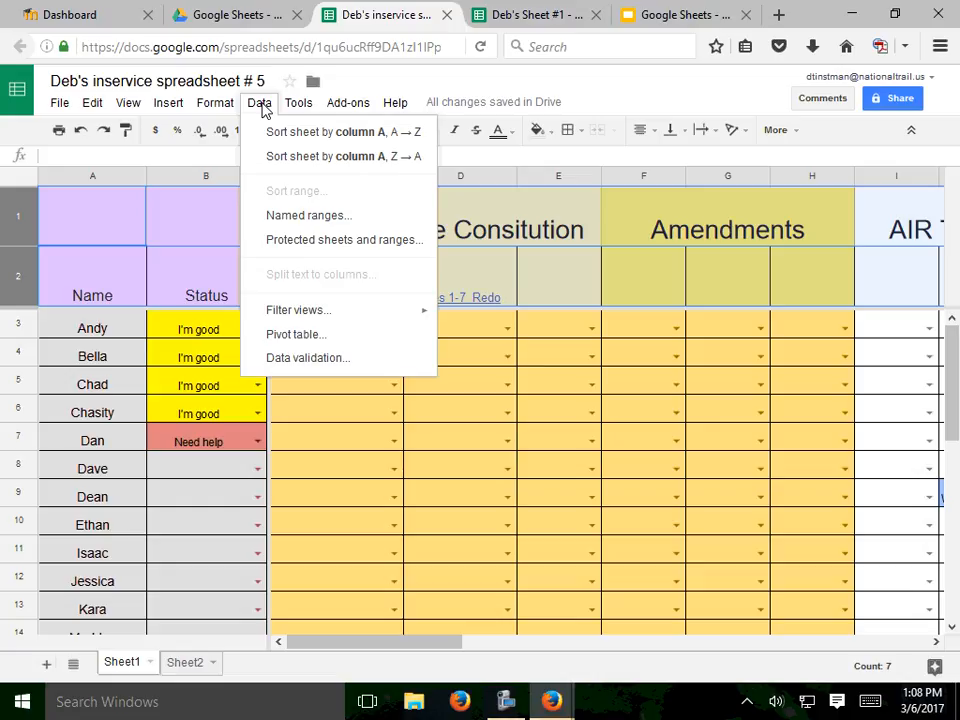
left_click(331, 241)
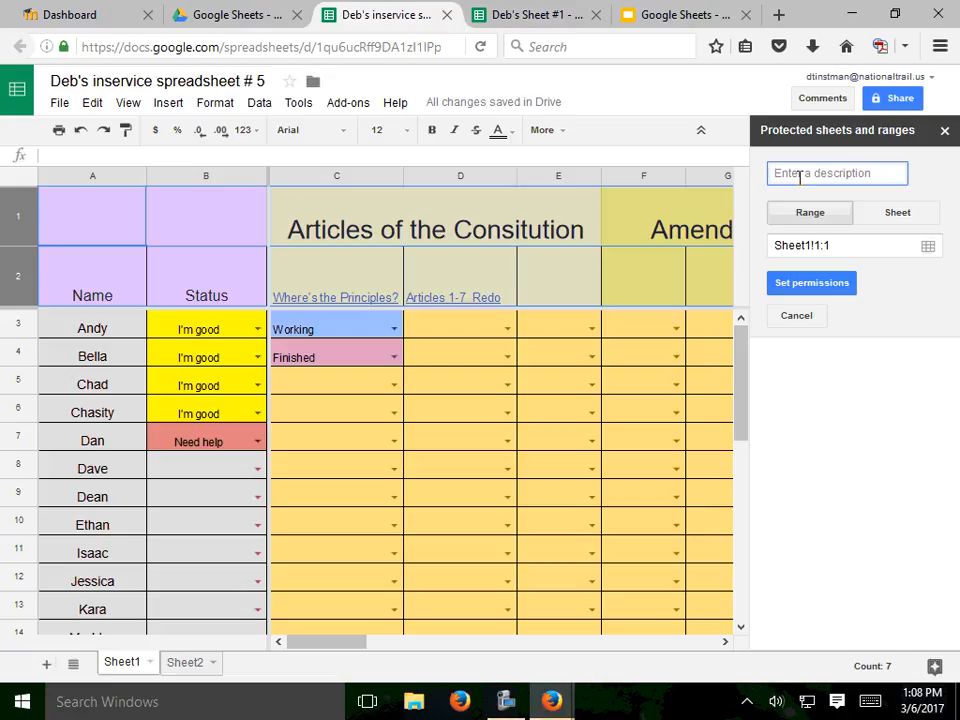
type("only ")
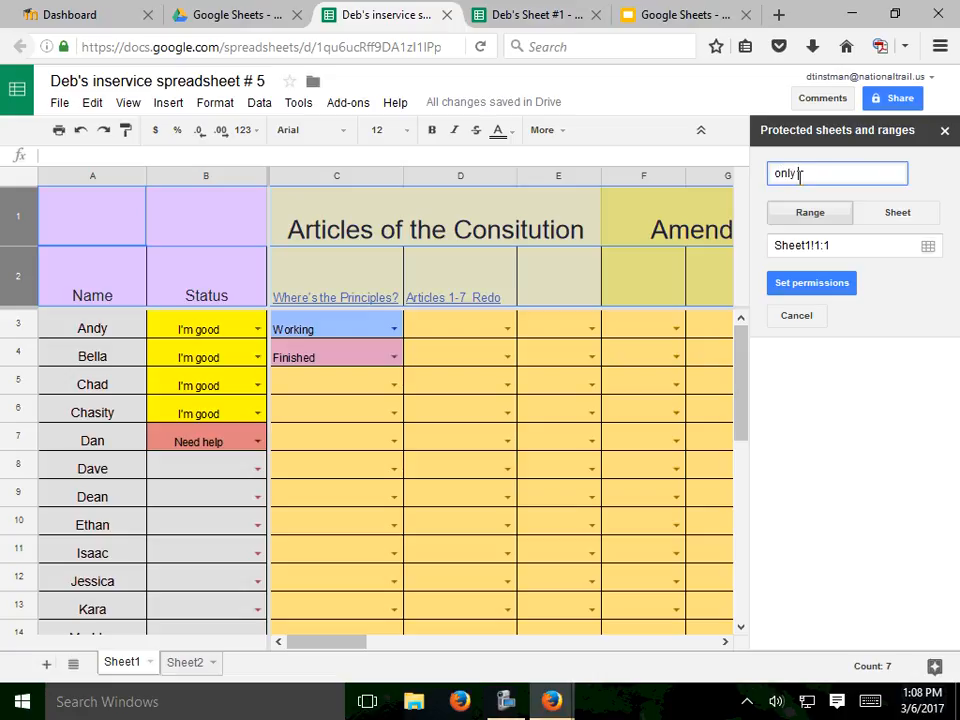
type("you")
left_click(806, 287)
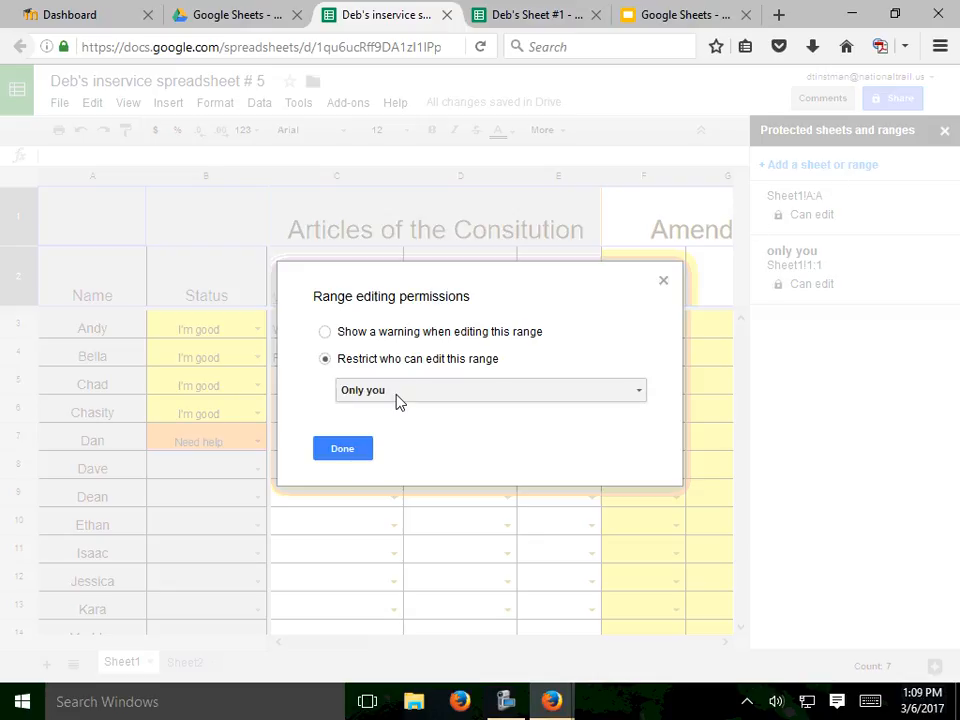
left_click(341, 454)
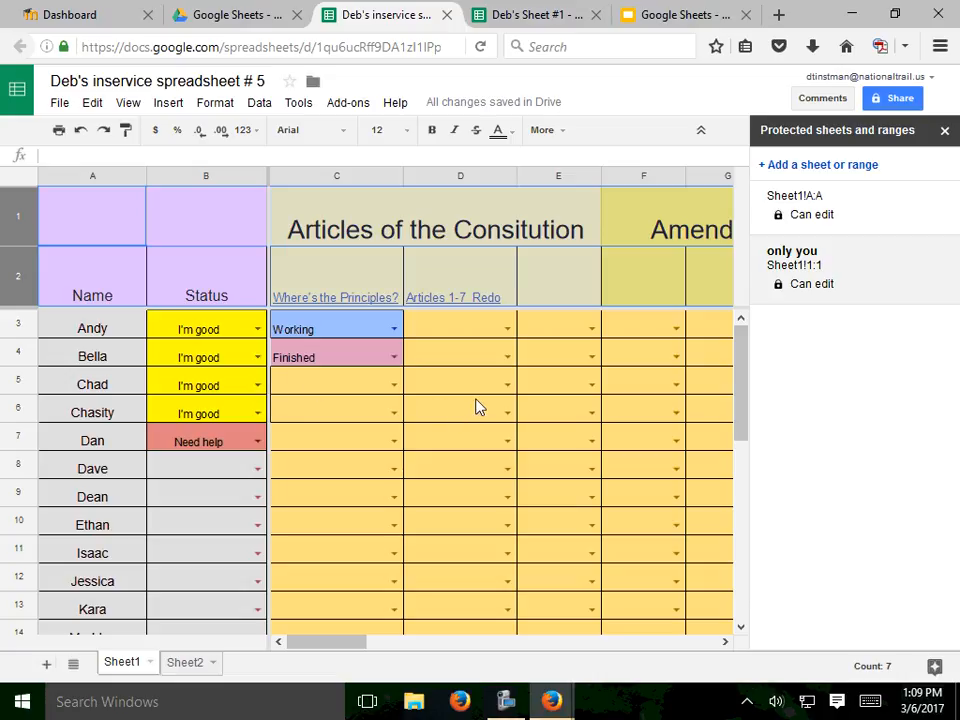
Protect column A (Sheet1!A:A) with the owner's full name as description, restrict editing to Only you, and close the protection settings
left_click(92, 178)
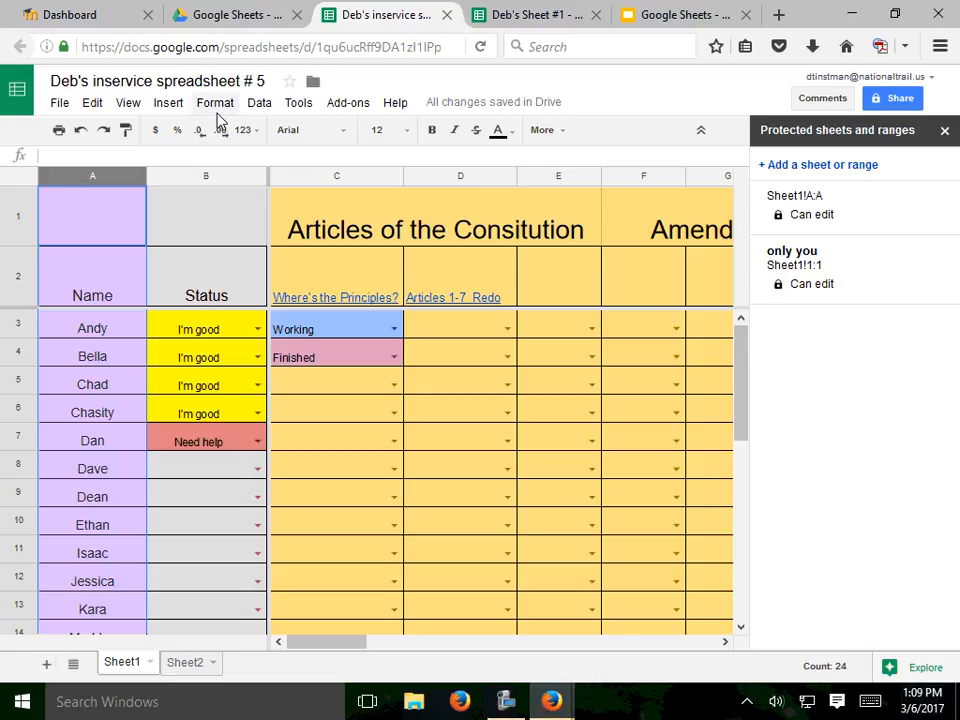
left_click(264, 106)
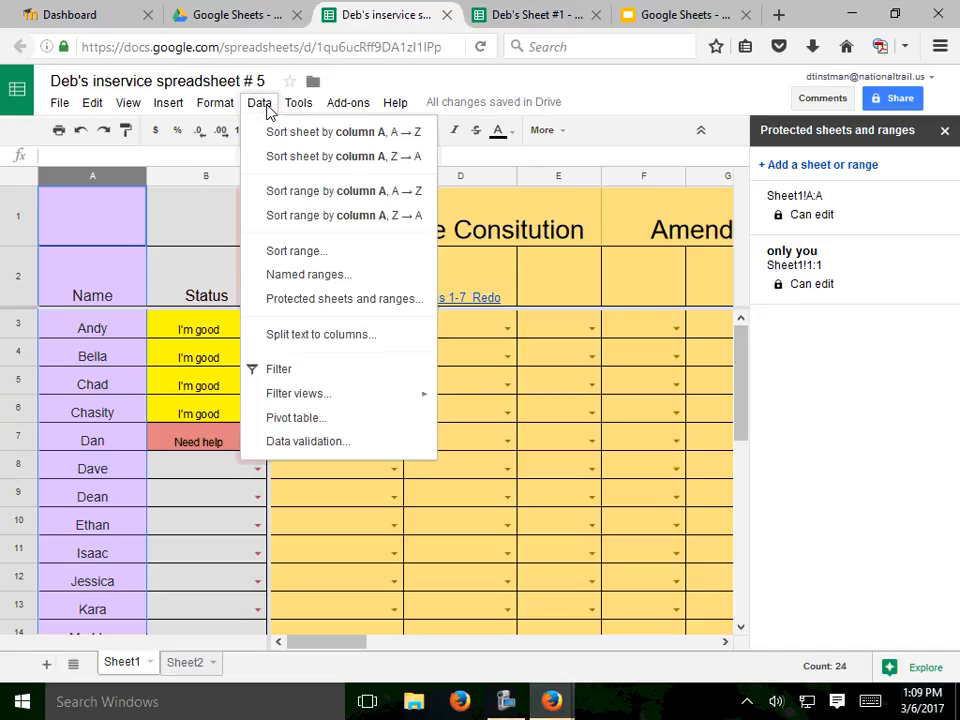
left_click(314, 299)
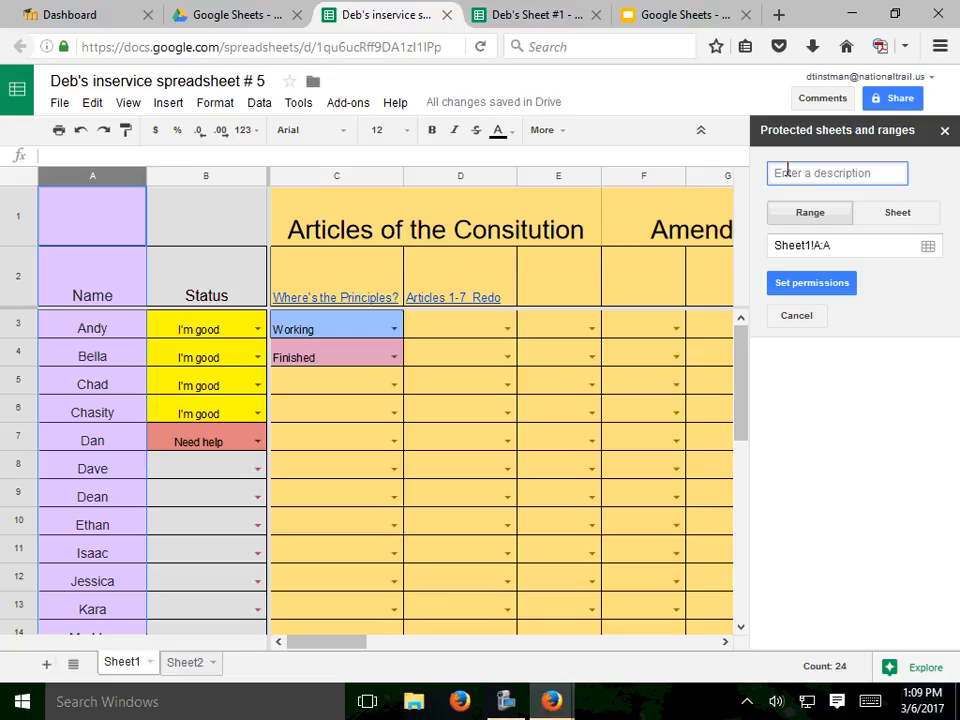
type("Deb")
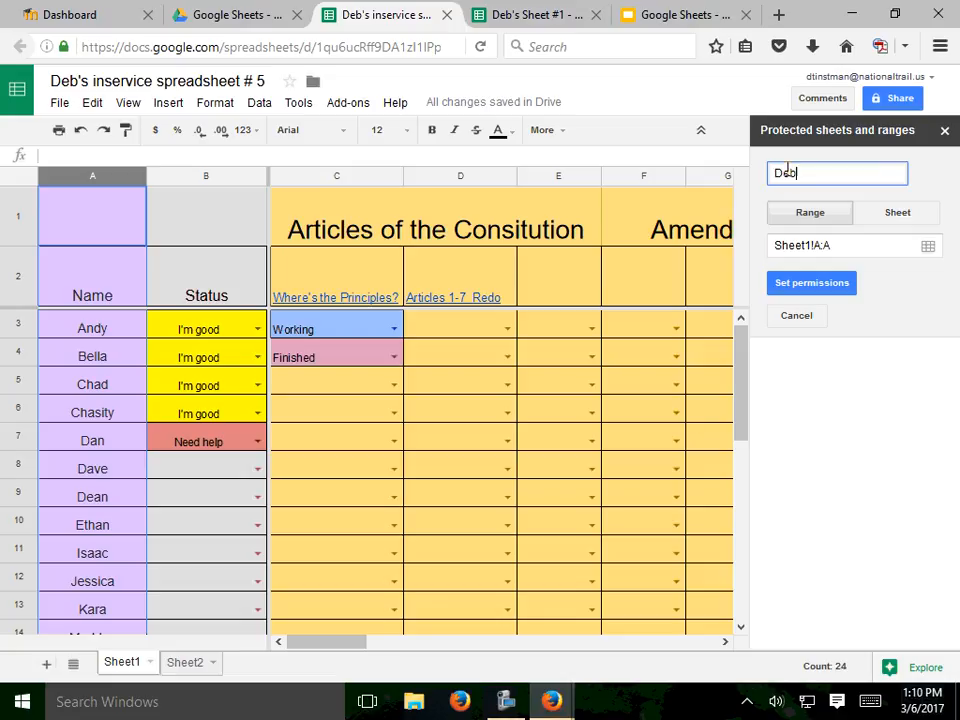
type("ra Tinstman")
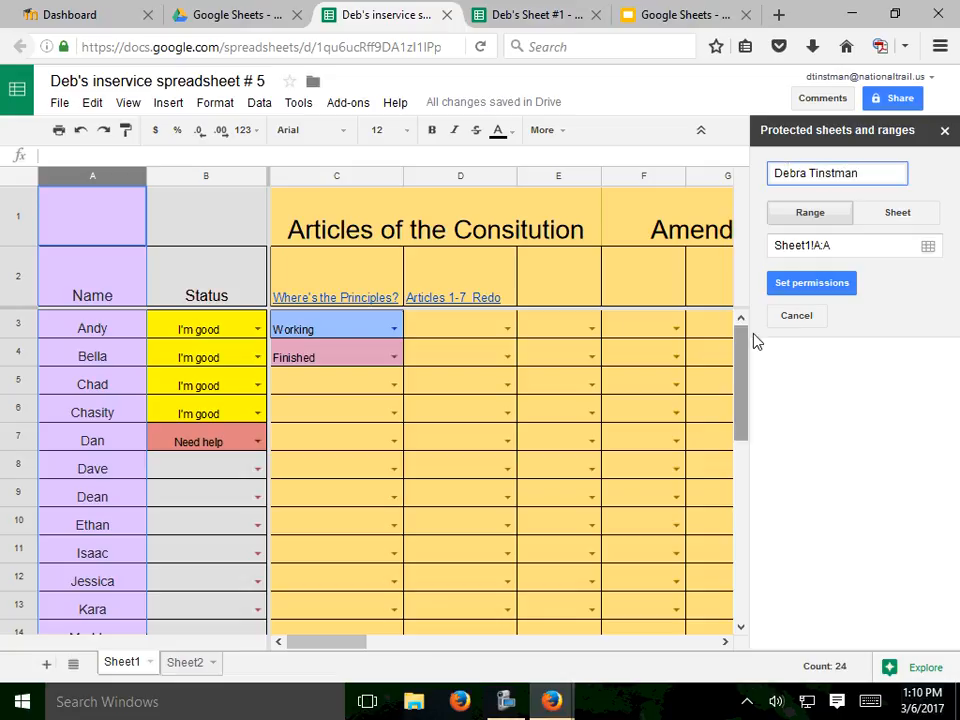
left_click(820, 286)
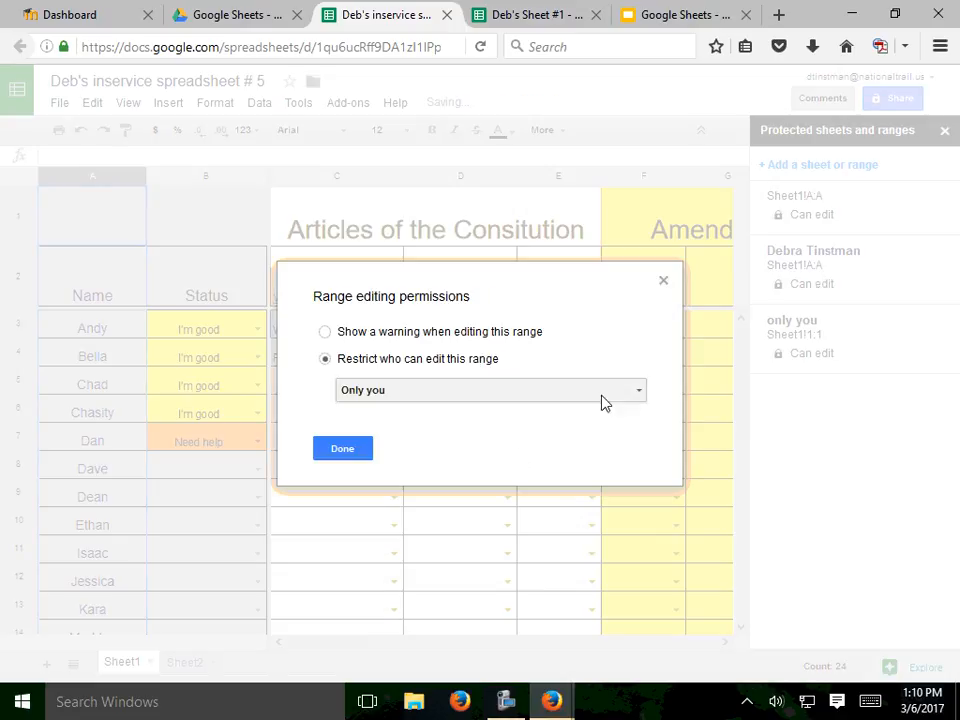
left_click(343, 450)
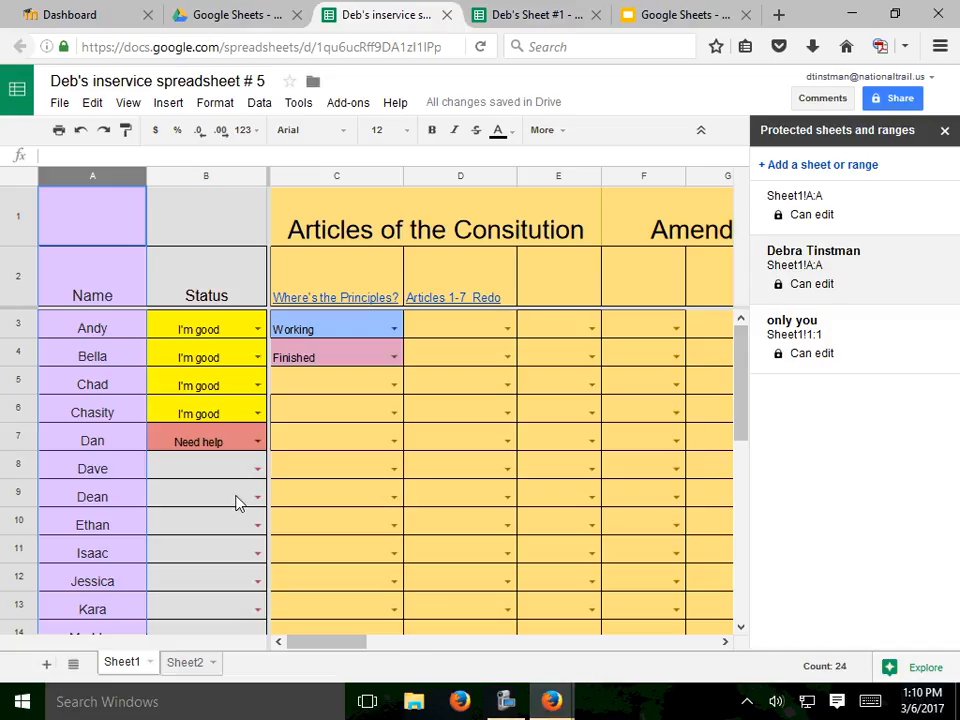
left_click_drag(333, 643, 249, 648)
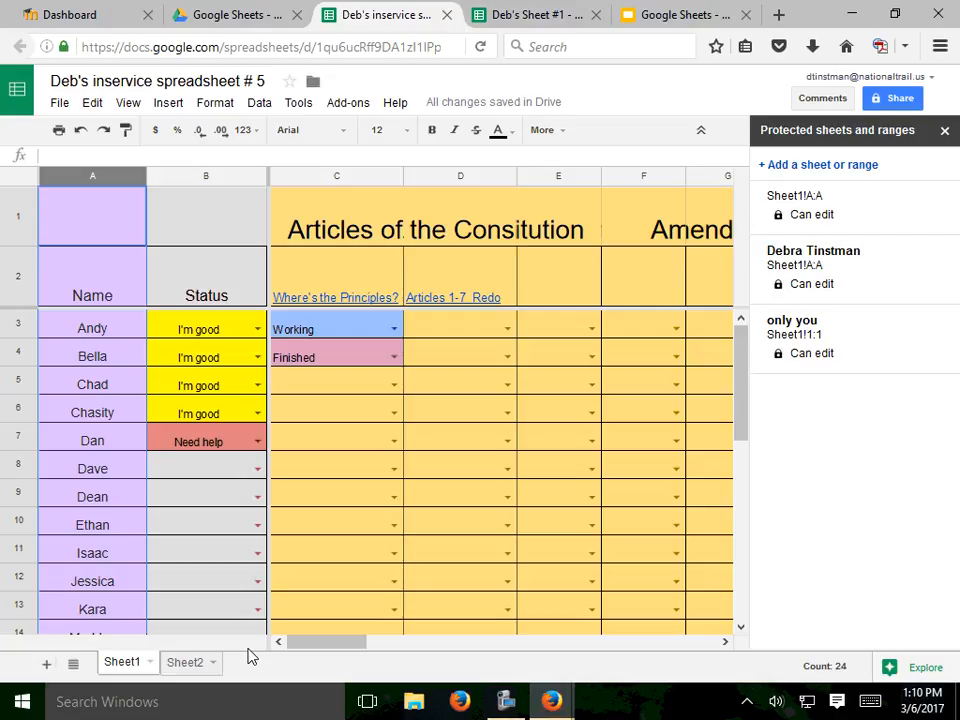
left_click(944, 133)
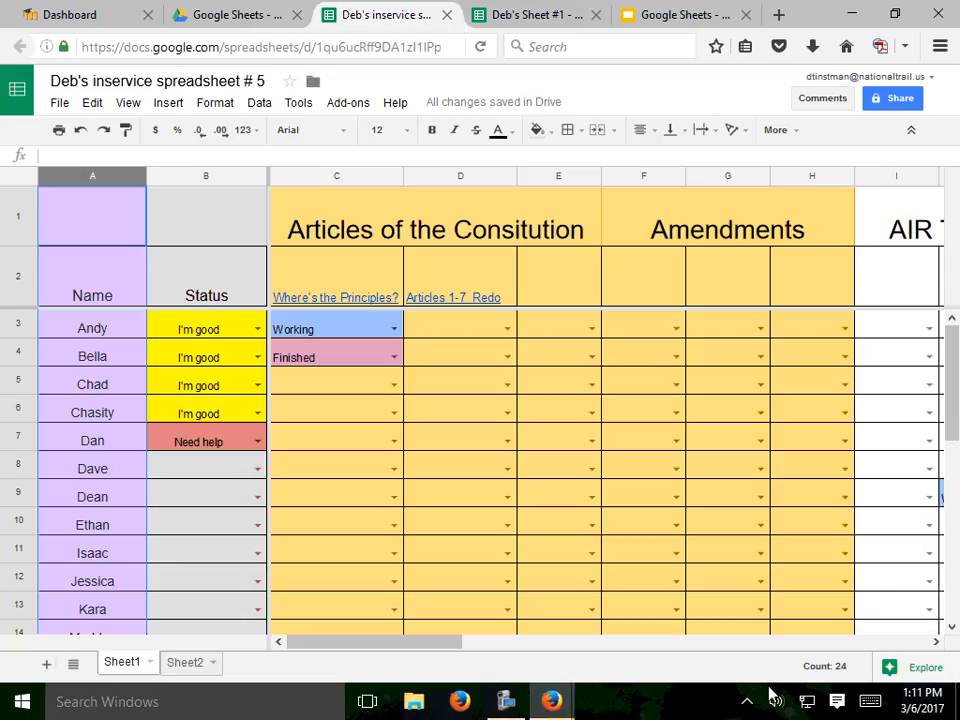
left_click(505, 703)
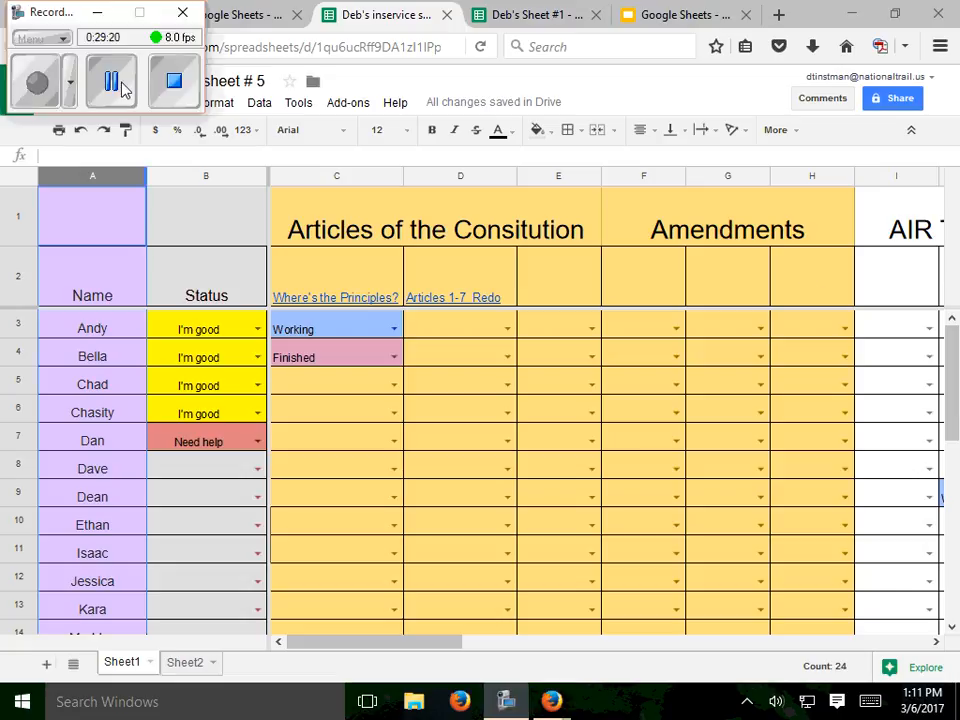